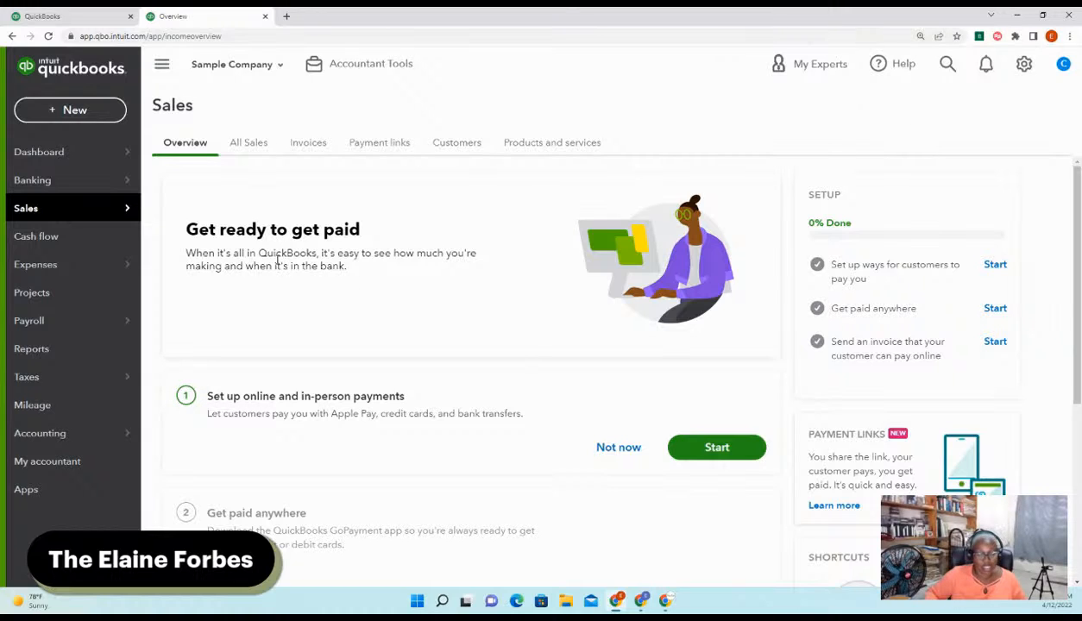
mouse_move(66, 214)
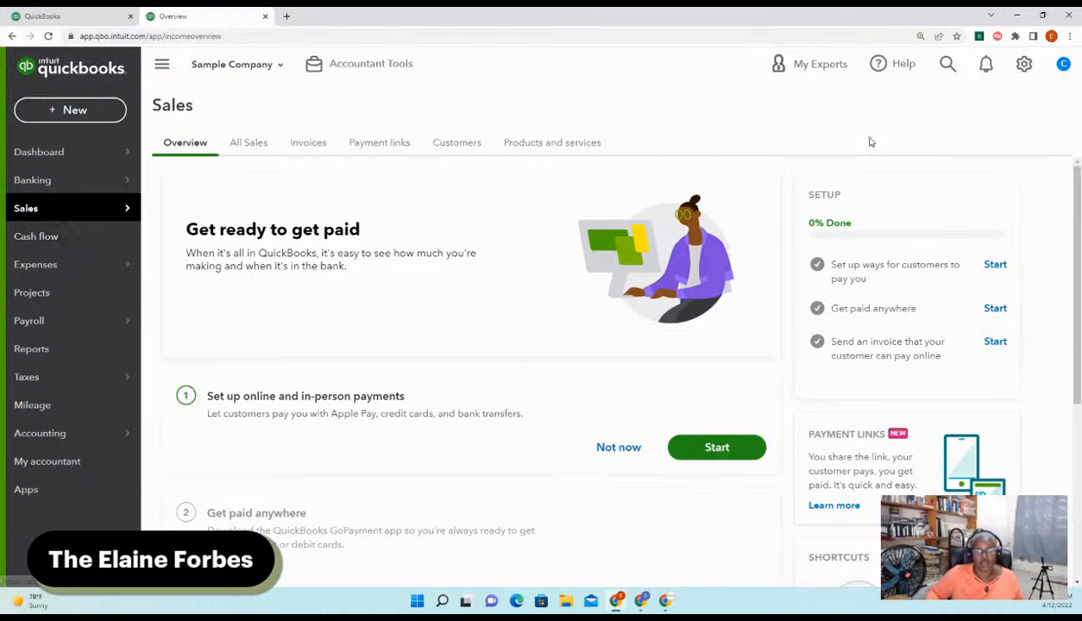
left_click(1023, 65)
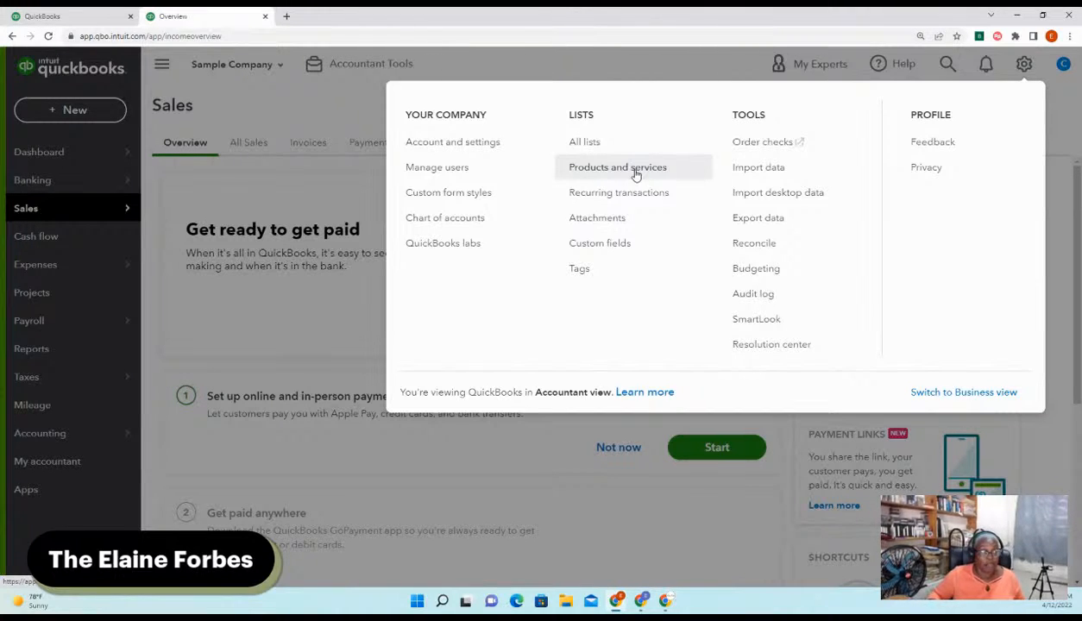
left_click(82, 211)
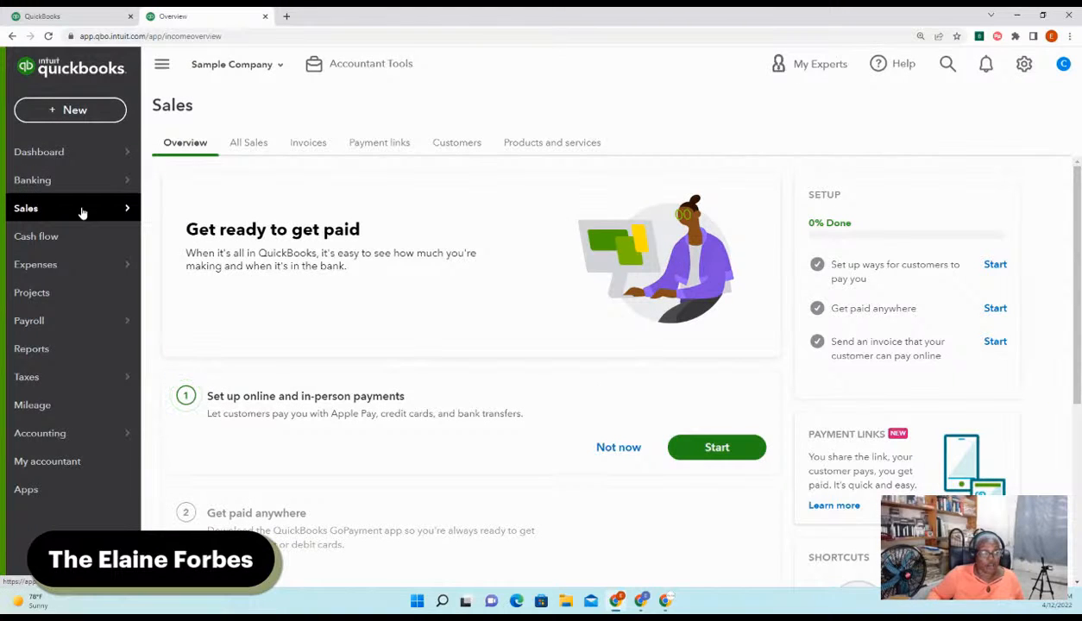
Start a new invoice from the sales invoices list
mouse_move(100, 213)
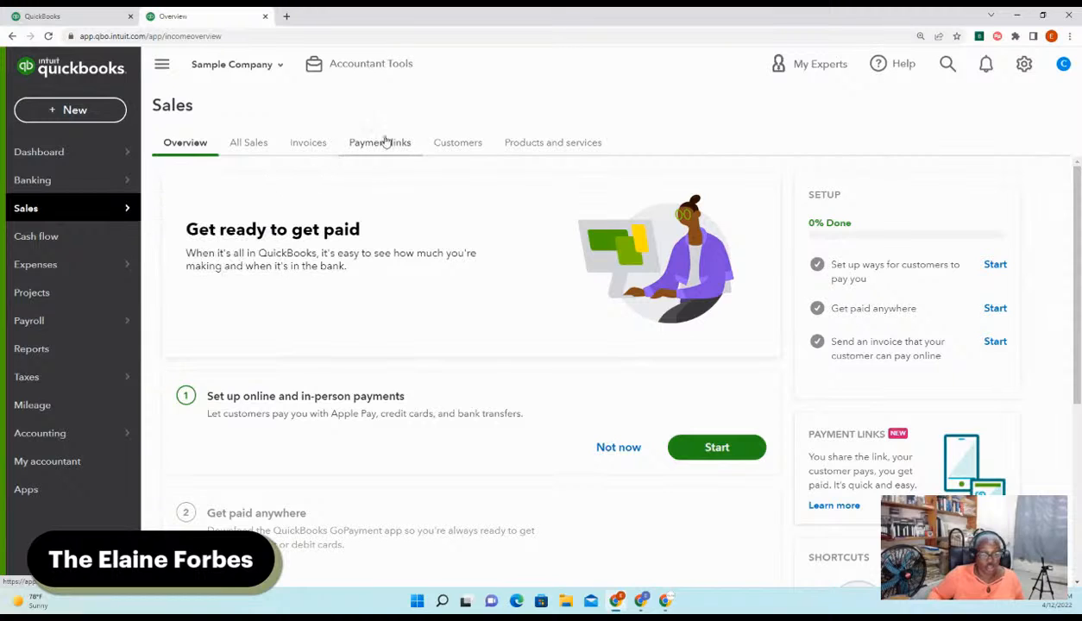
left_click(309, 148)
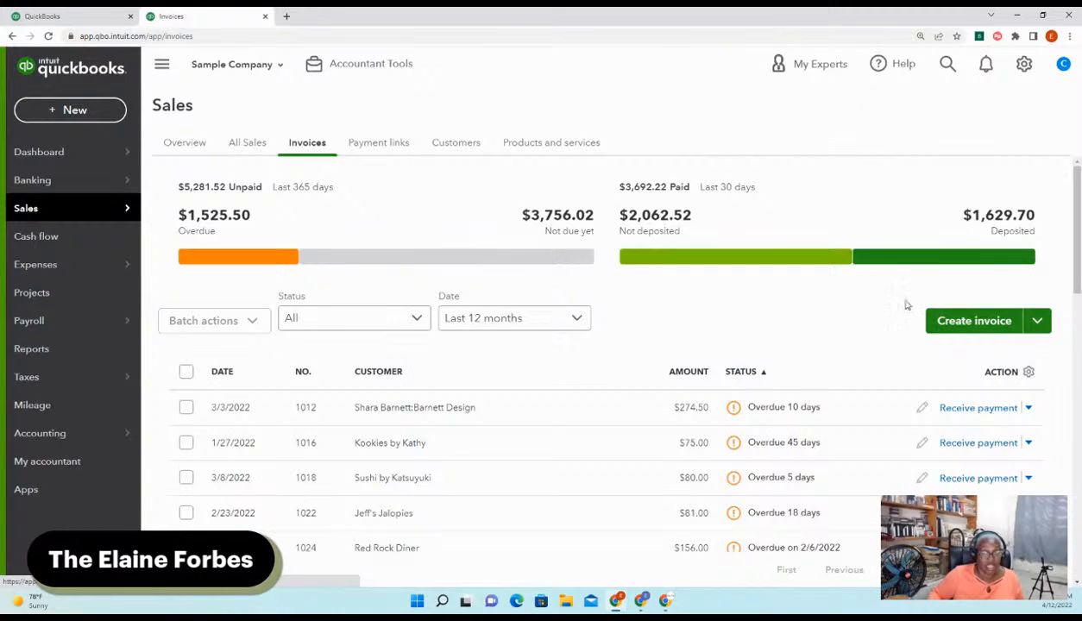
left_click(977, 322)
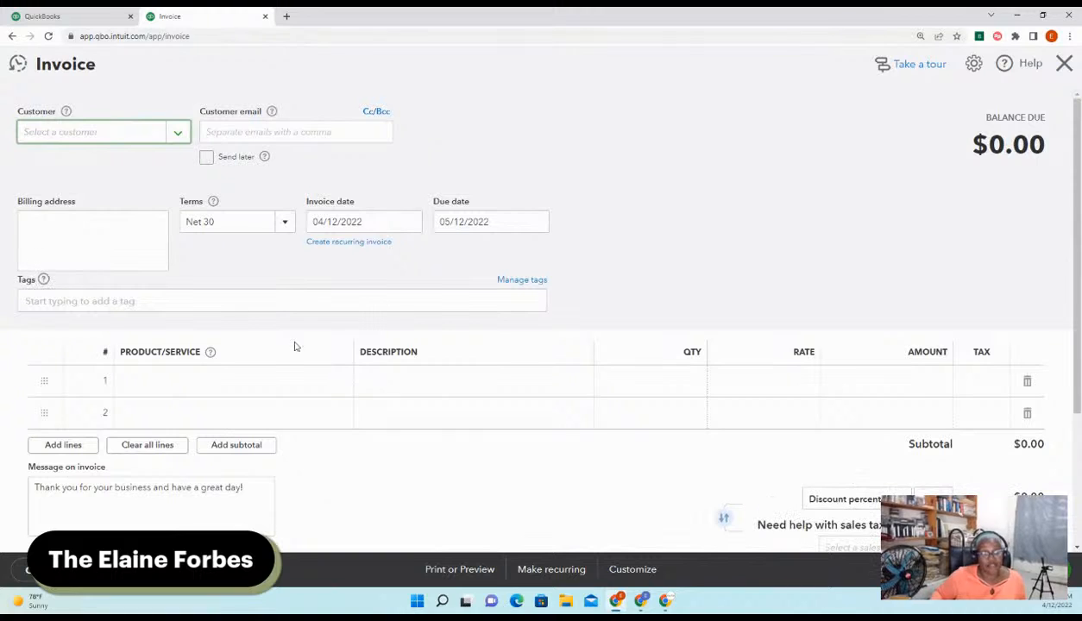
Begin adding a new product/service of type Service from the first line of the invoice
left_click(152, 385)
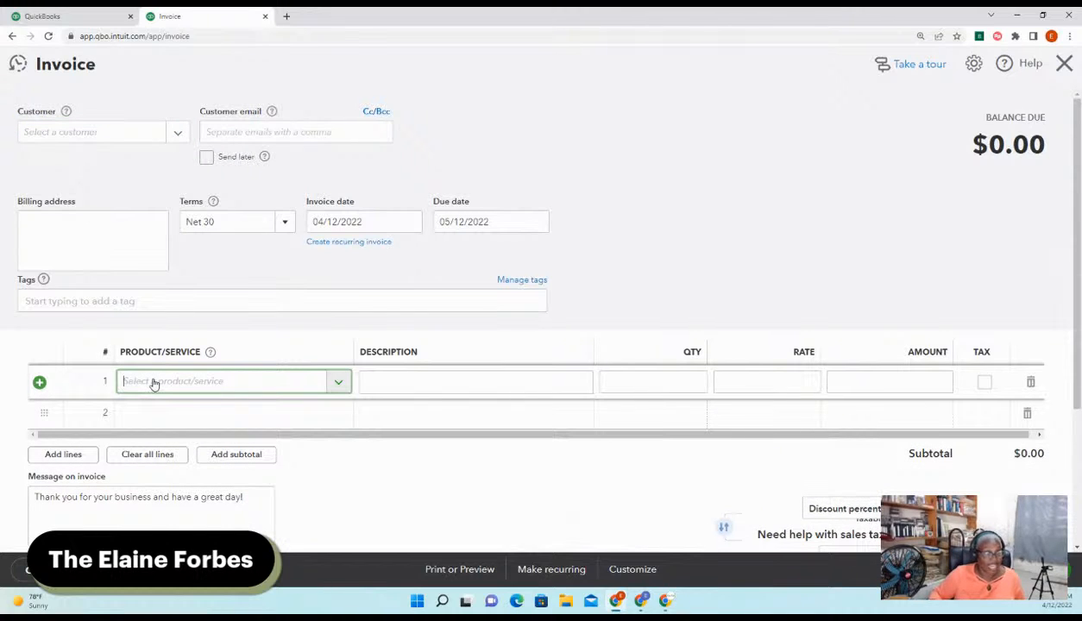
left_click(257, 384)
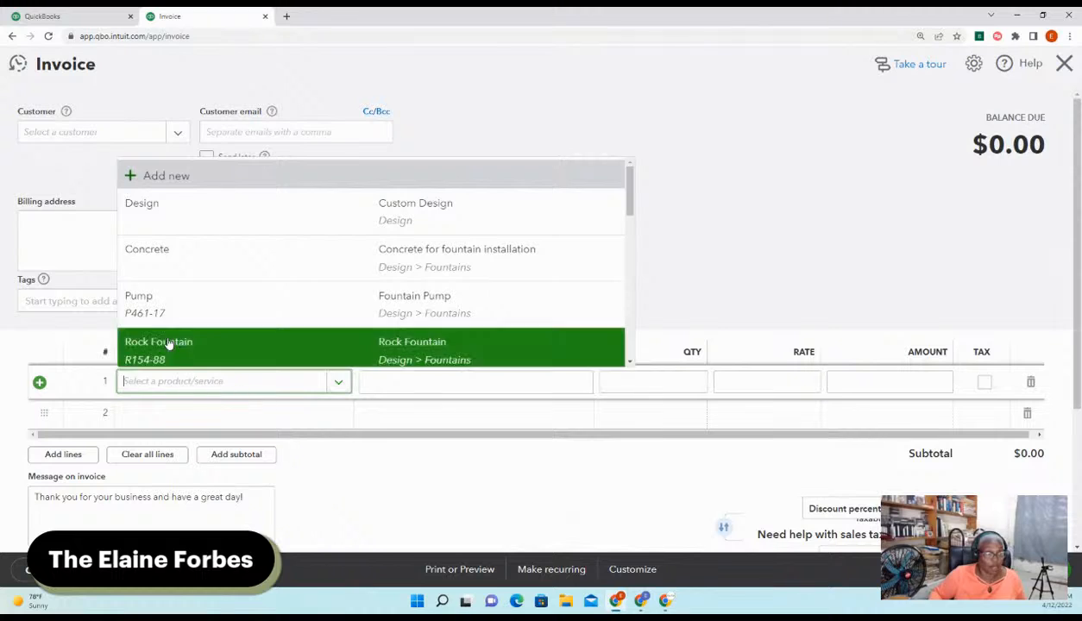
left_click(186, 177)
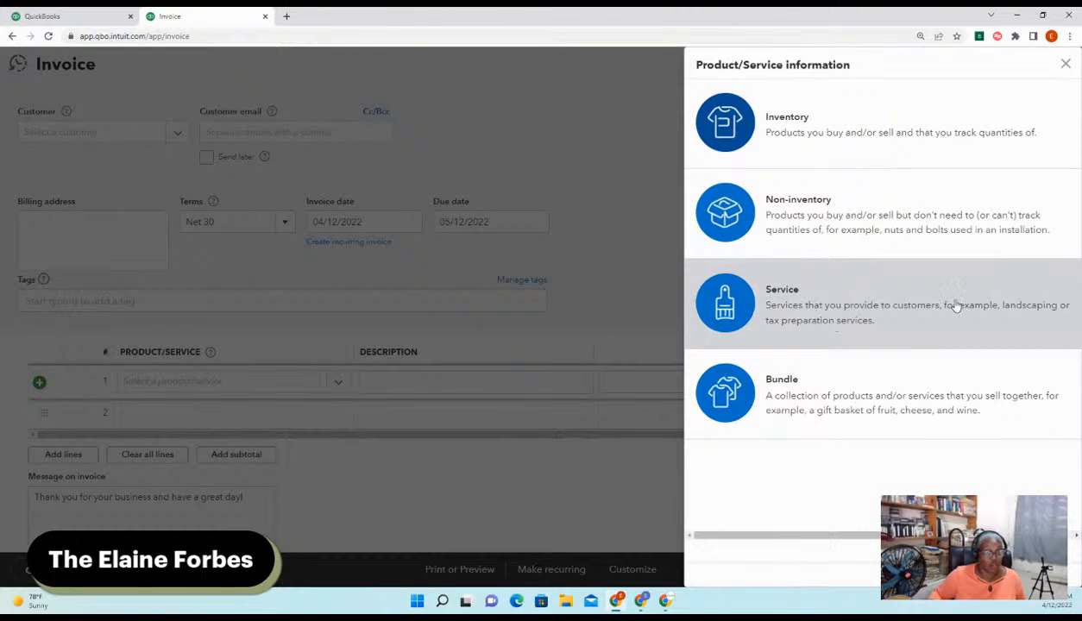
left_click(861, 314)
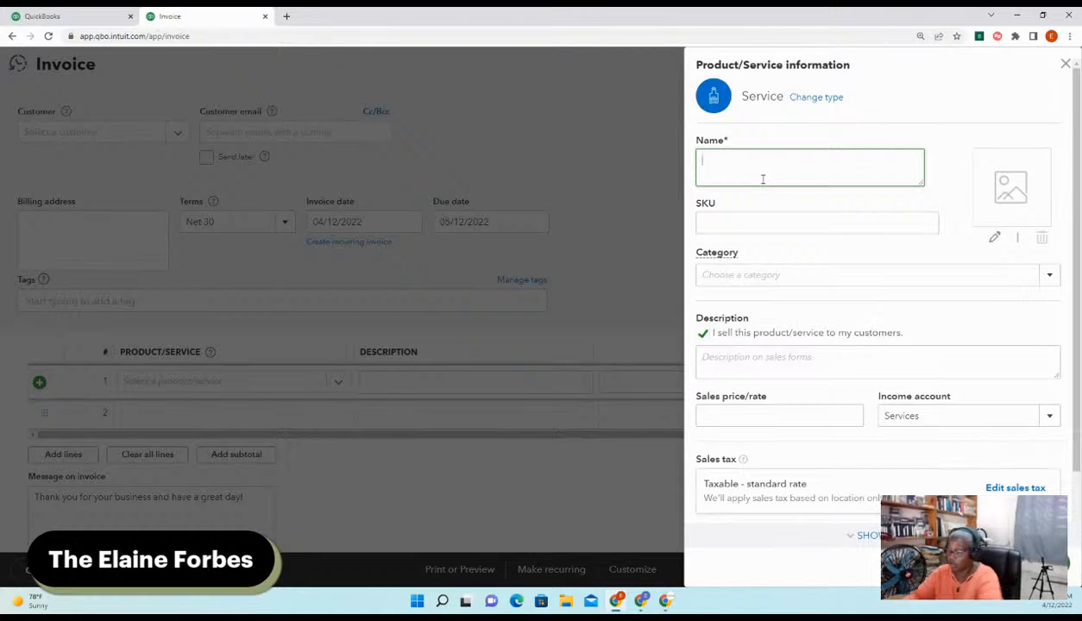
Name the new service "Monthly Bookkeeping"
type("Book")
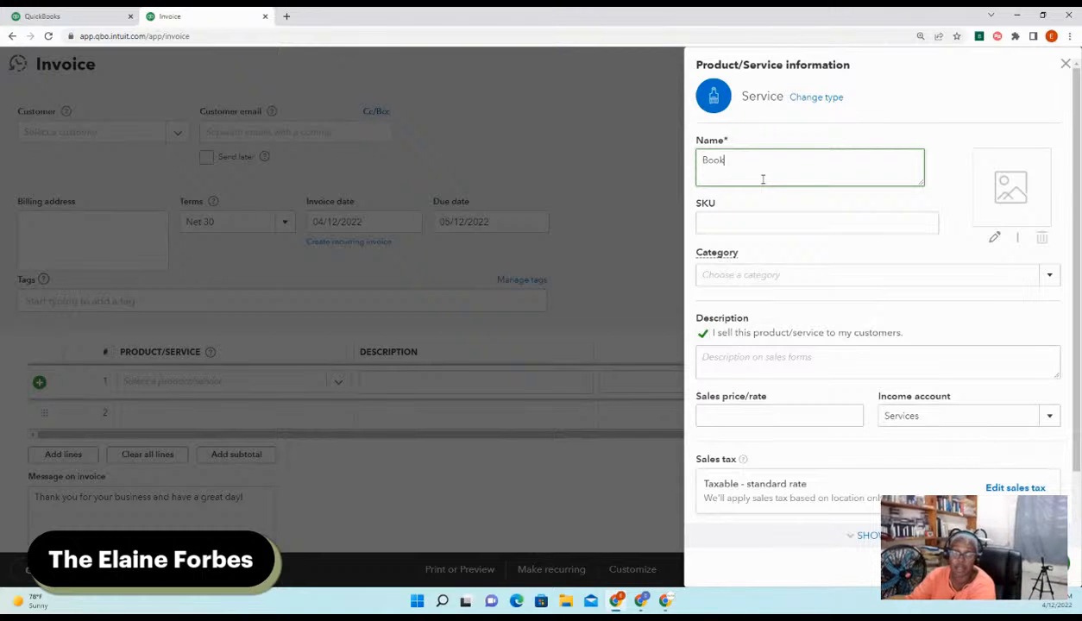
key("BackSpace")
key("BackSpace")
key("BackSpace")
key("BackSpace")
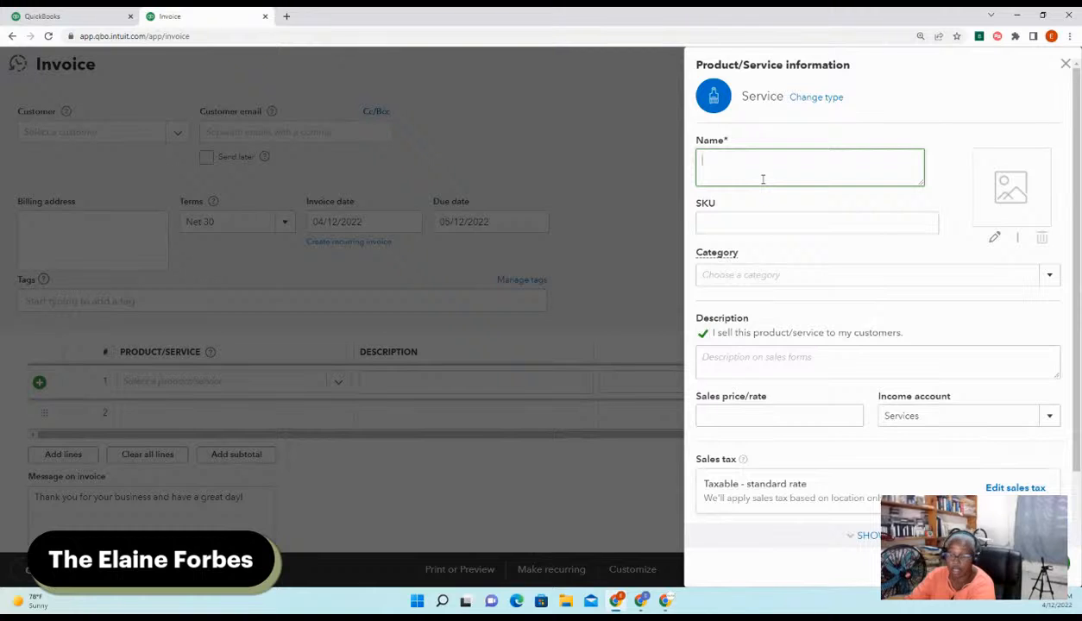
type("Monthl")
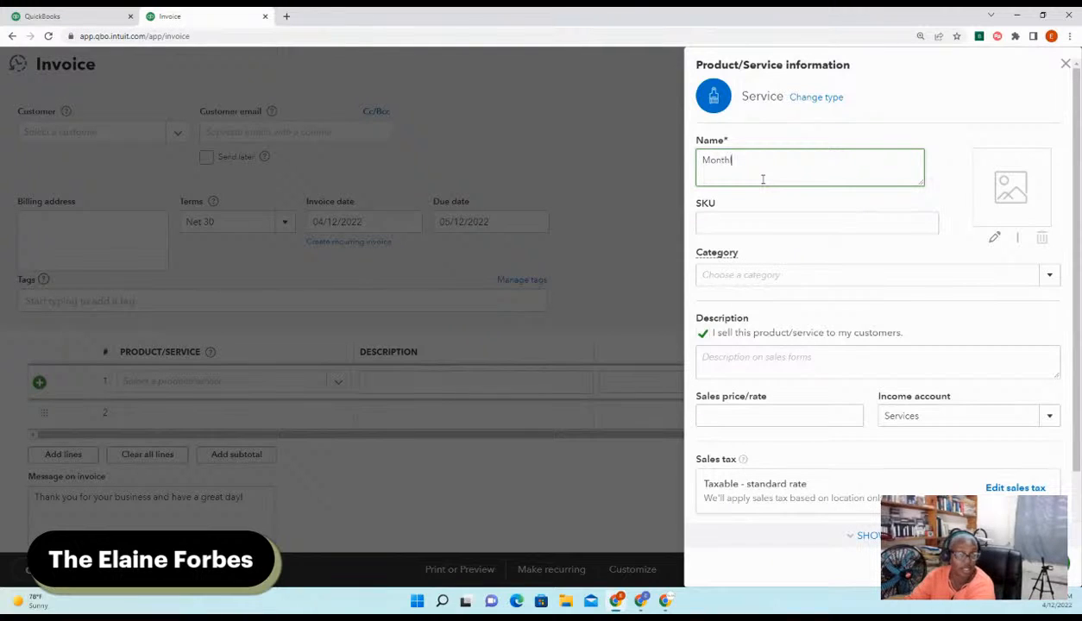
type("y Book")
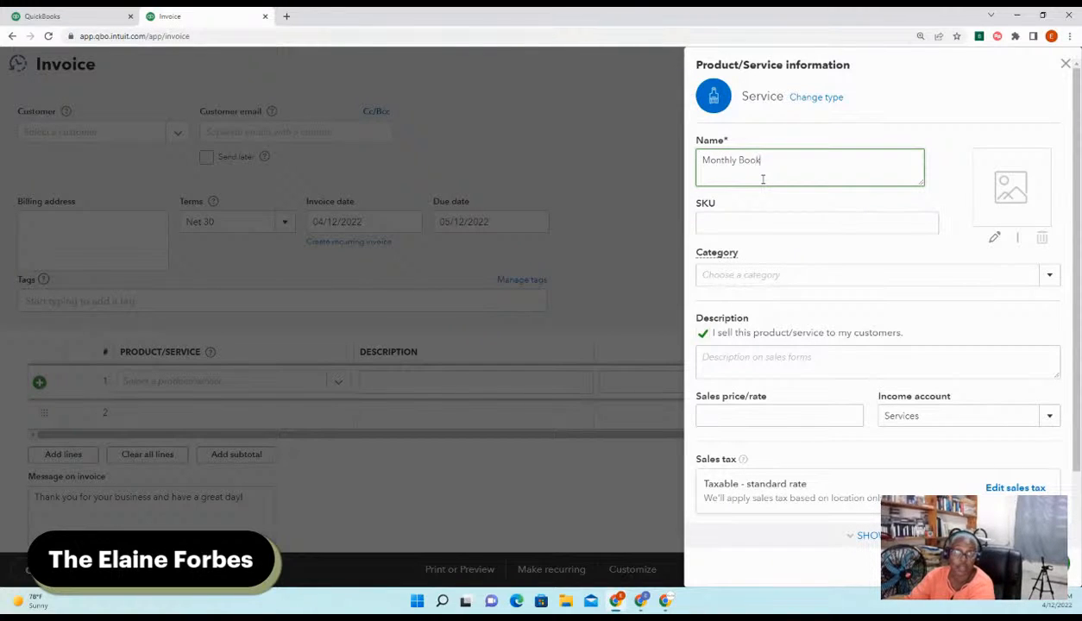
type("keepin")
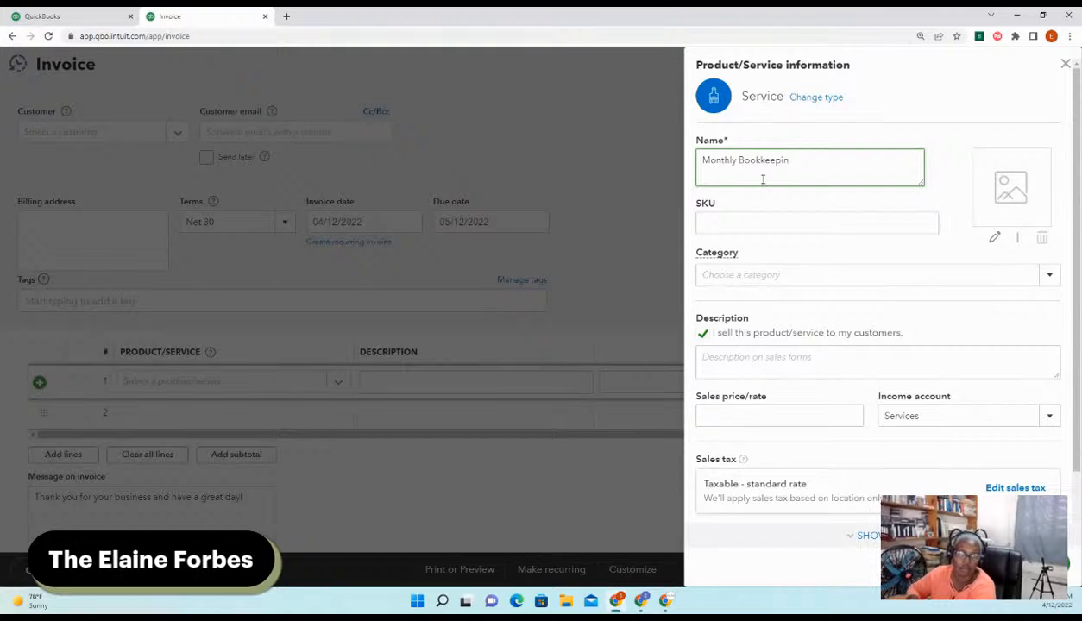
type("g")
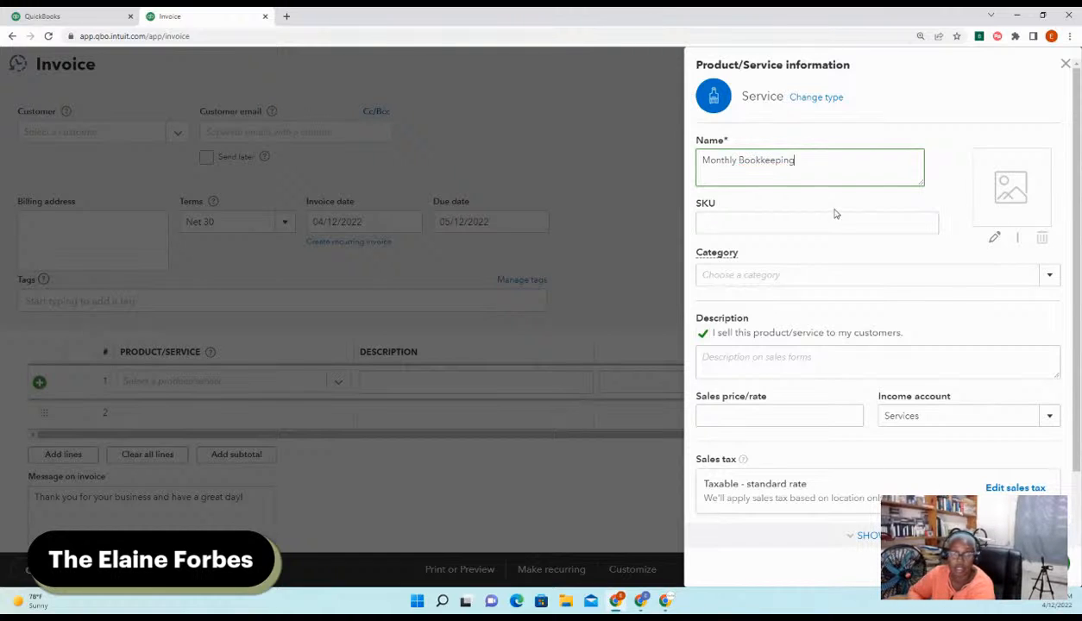
Enter "Monthly Bookkeeping Services" as the service's description for sales forms, correcting the spelling of Bookkeeping
left_click(773, 222)
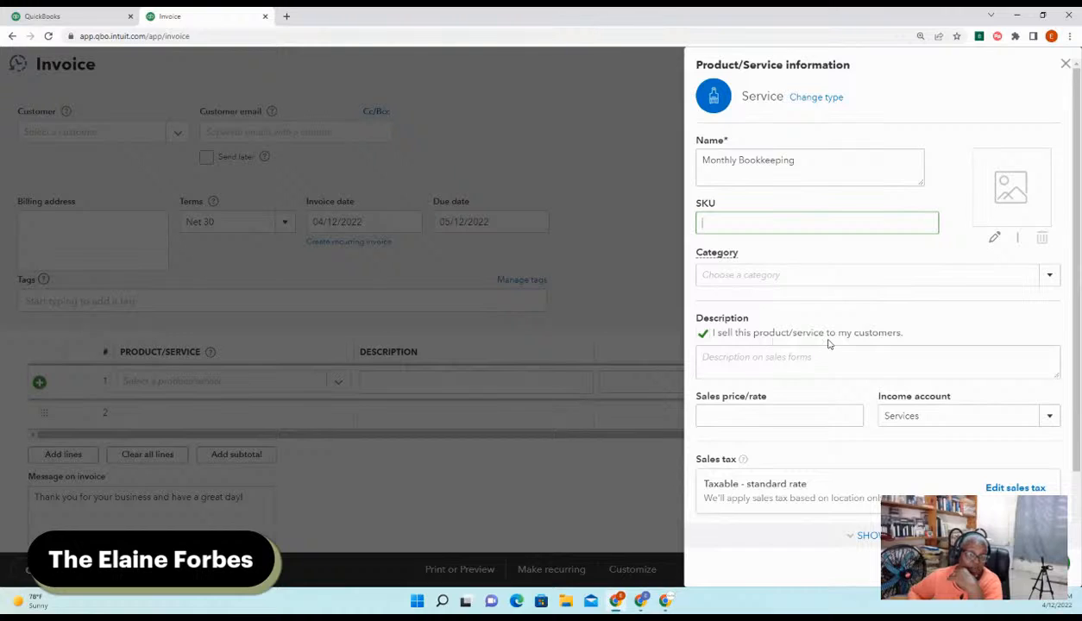
left_click(730, 356)
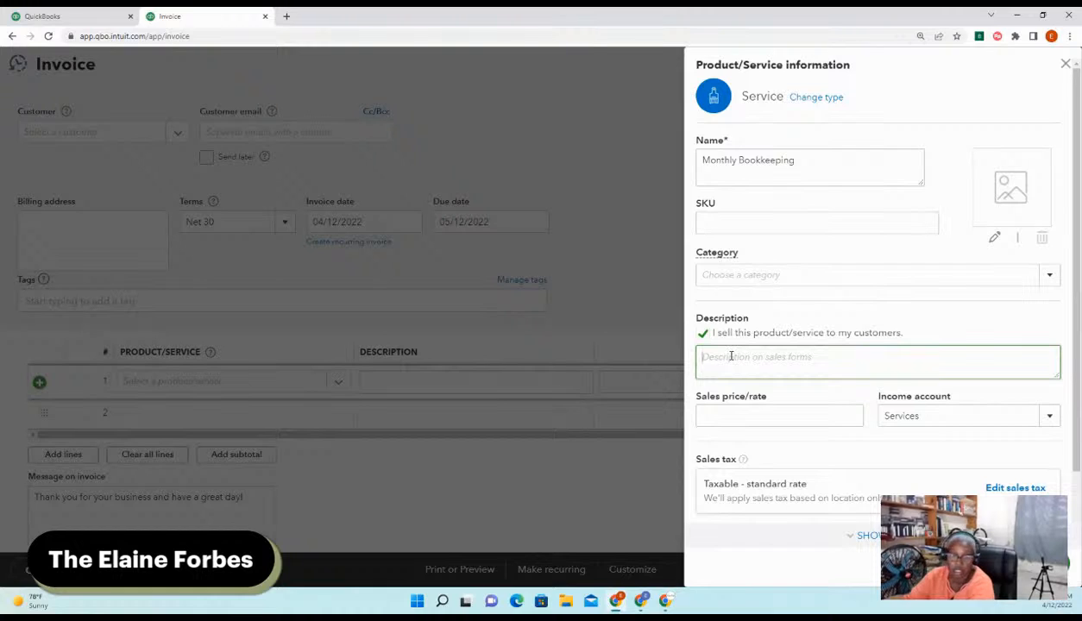
type("Monthly")
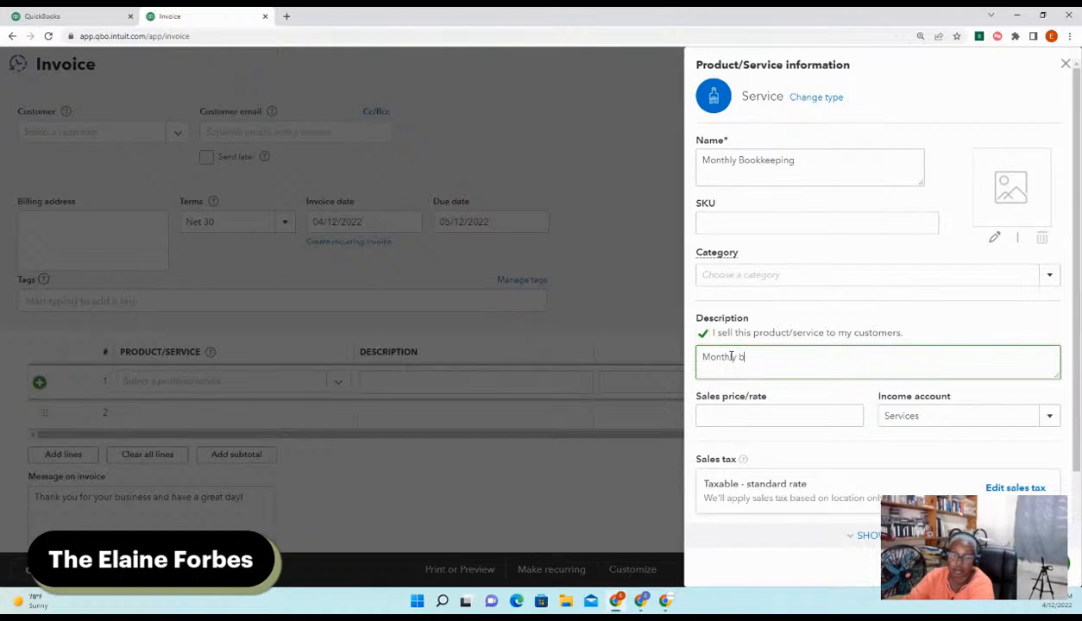
type(" Bookeeeping")
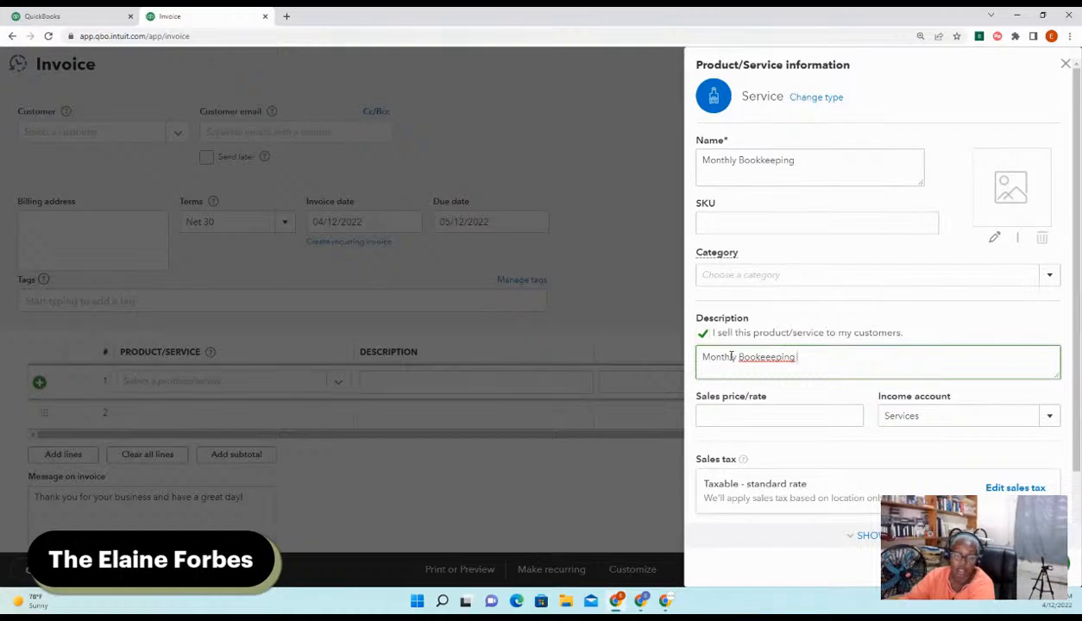
left_click(767, 360)
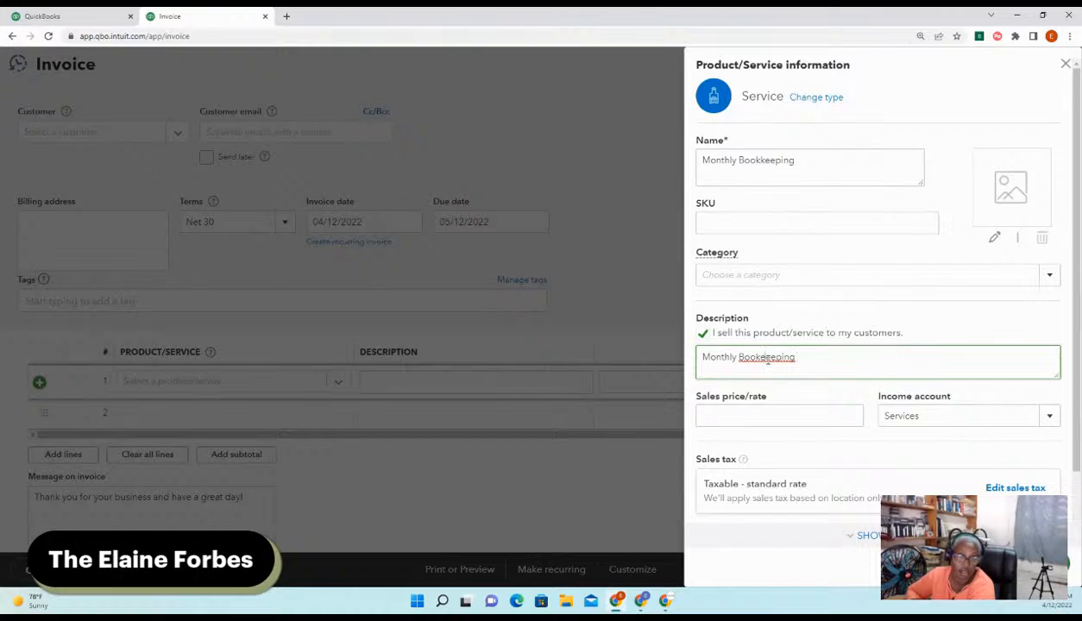
right_click(767, 360)
left_click(815, 369)
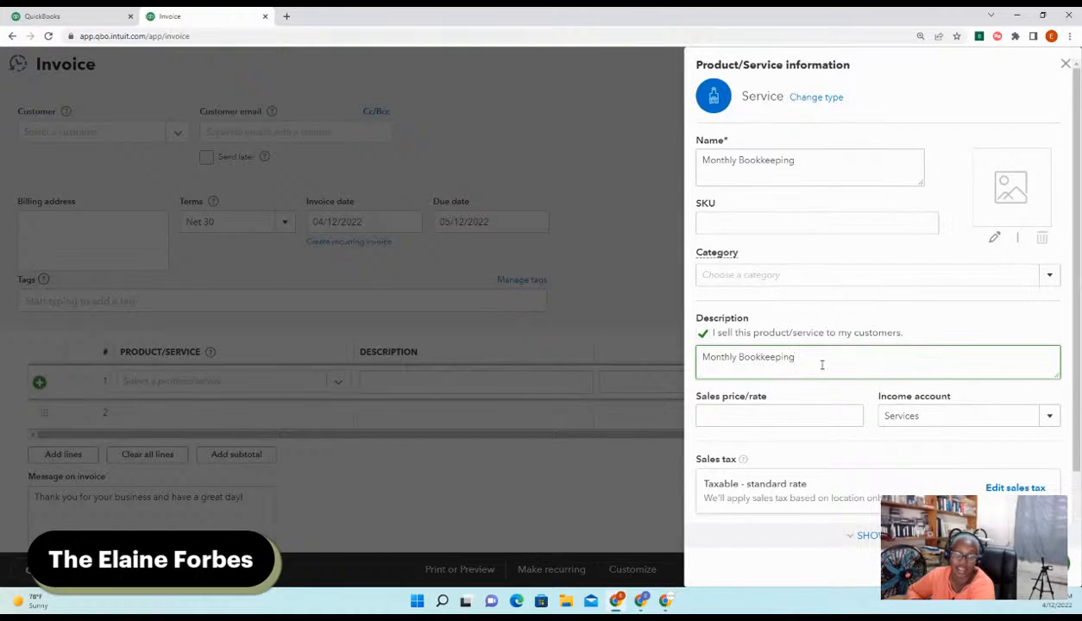
type("S")
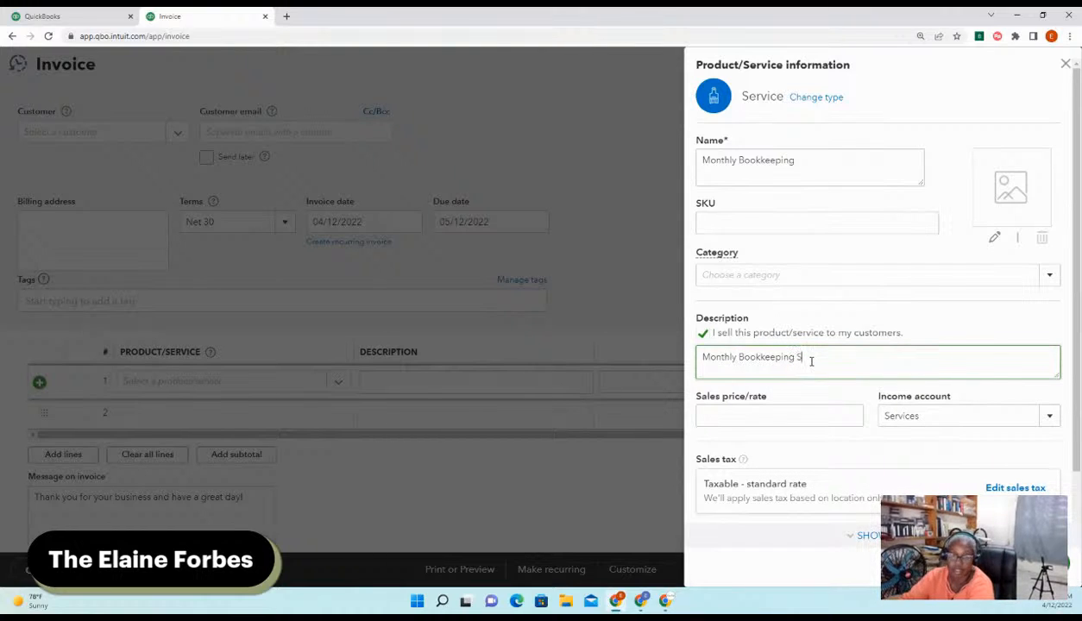
type("ervices")
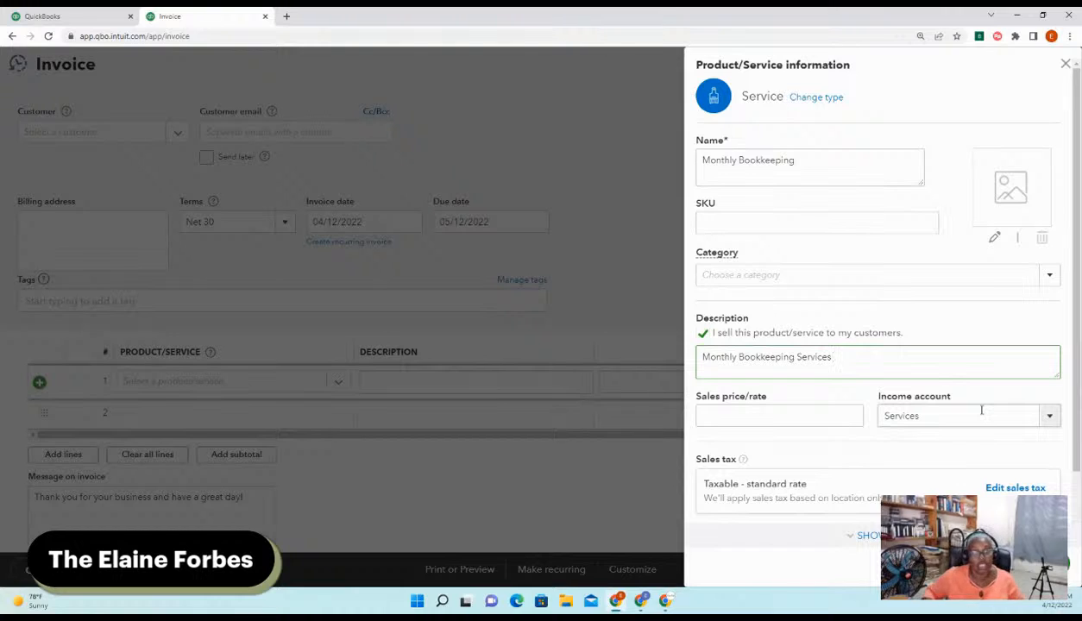
Look through the income account choices for the service and keep Services
left_click(1051, 418)
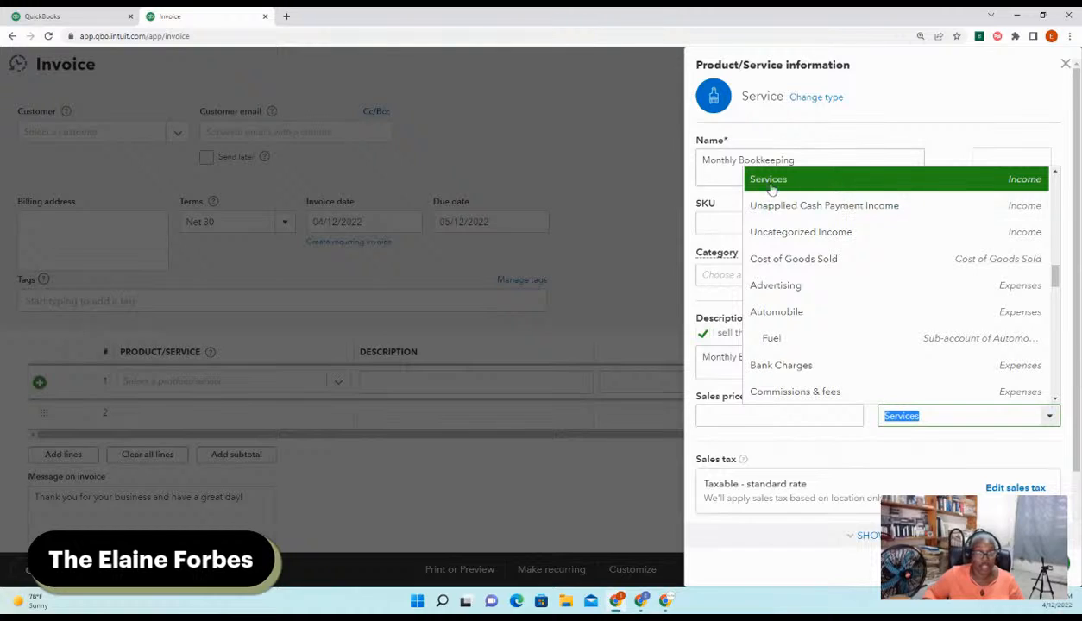
left_click(1027, 422)
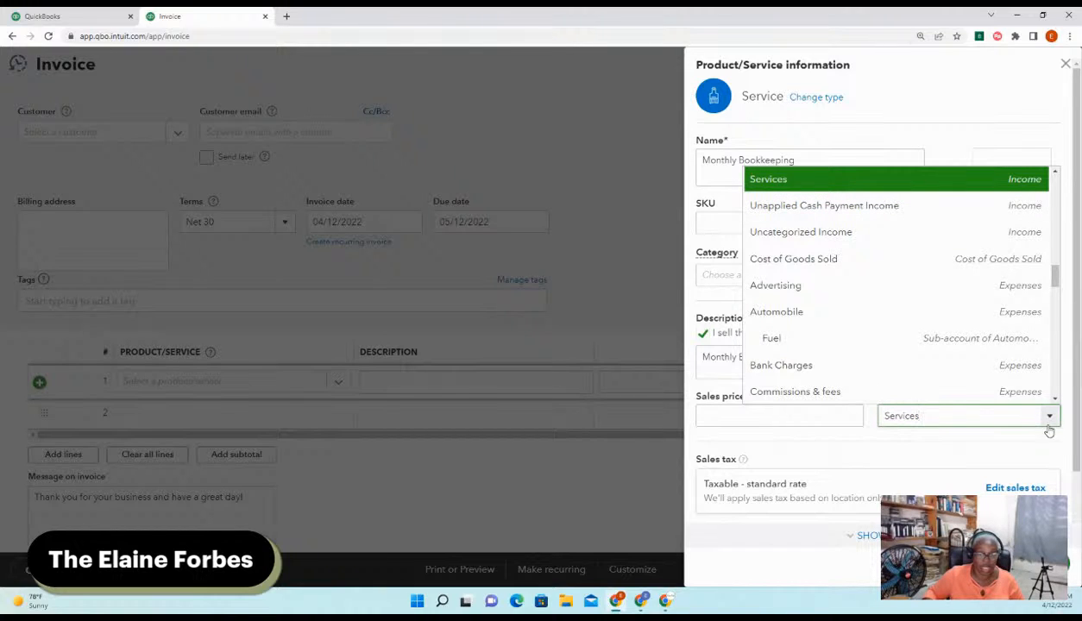
left_click(860, 431)
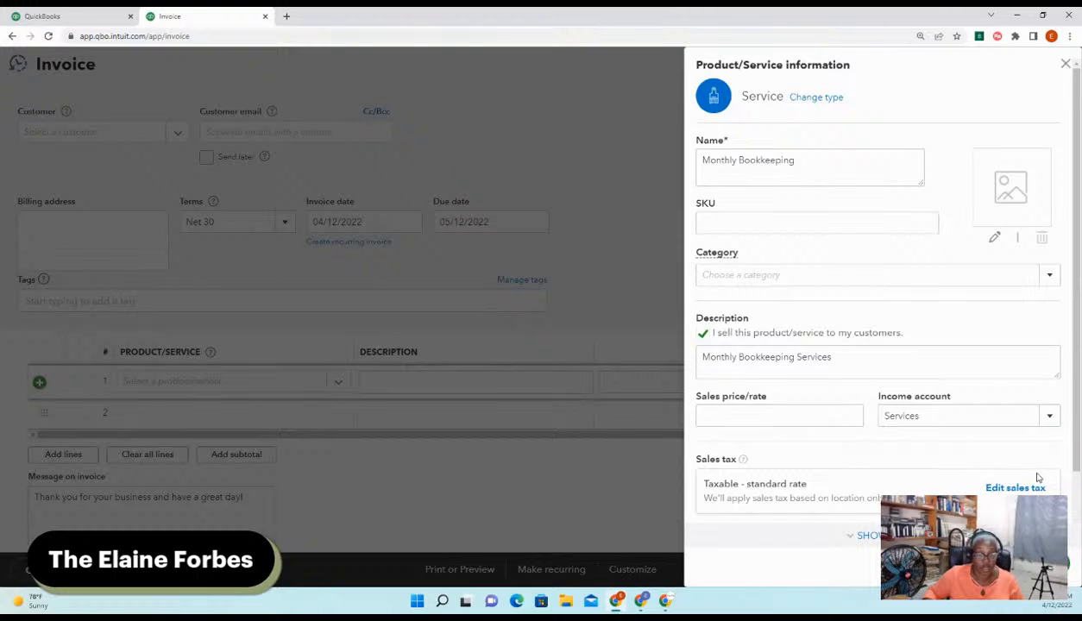
Check the sales tax categories, go back without choosing one, and save the service to the invoice line
scroll(964, 430, "down", 1)
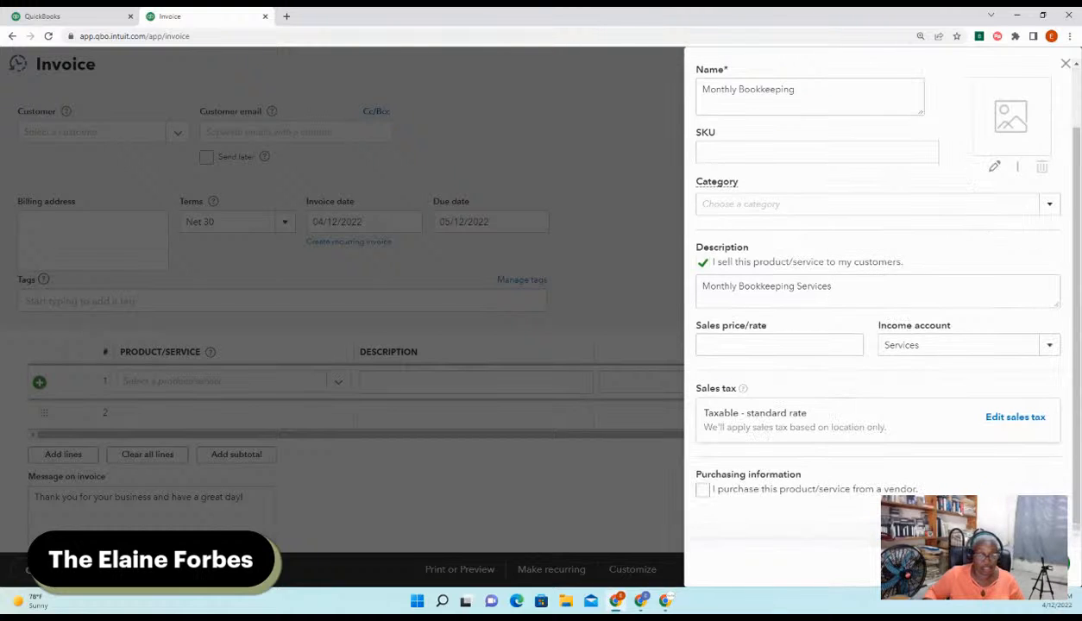
scroll(962, 430, "up", 1)
scroll(962, 434, "down", 1)
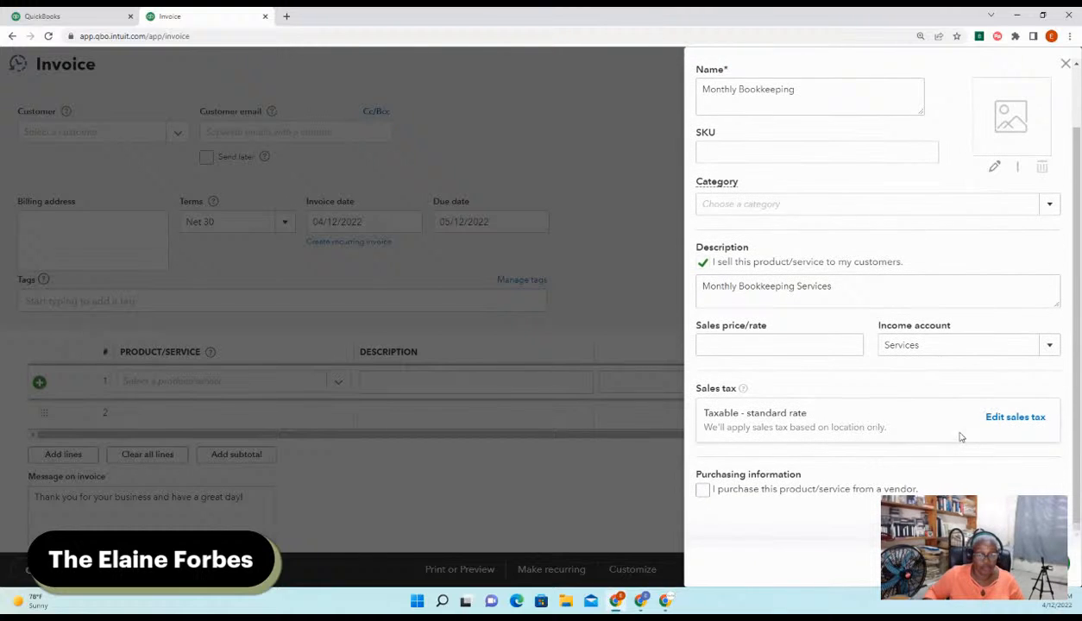
left_click(1007, 421)
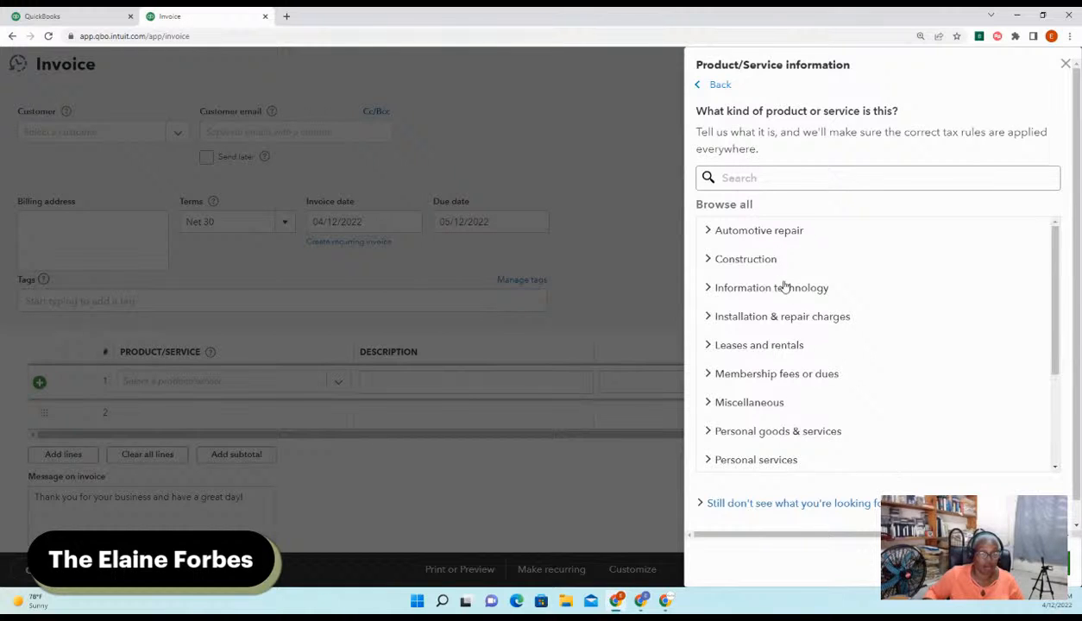
left_click(698, 89)
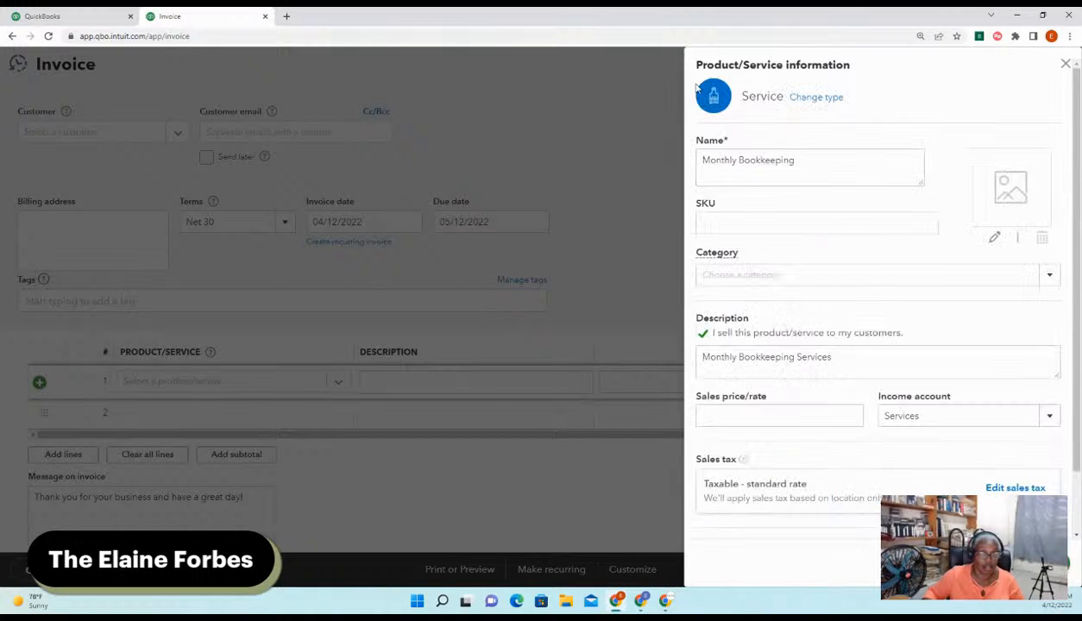
scroll(959, 408, "down", 1)
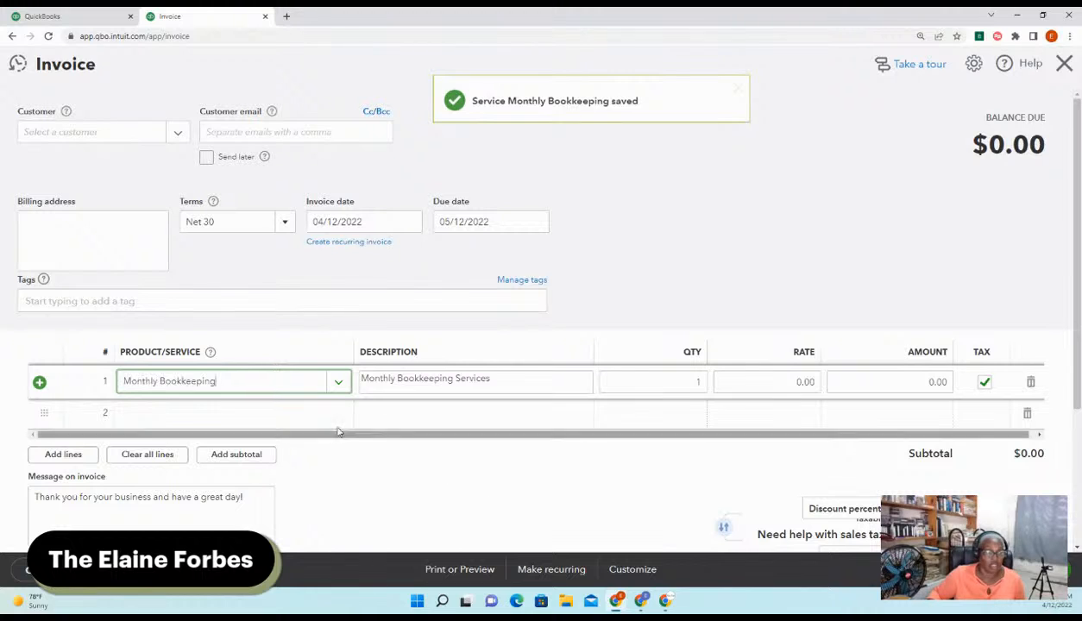
Set the rate of the Monthly Bookkeeping line to 500
left_click(798, 387)
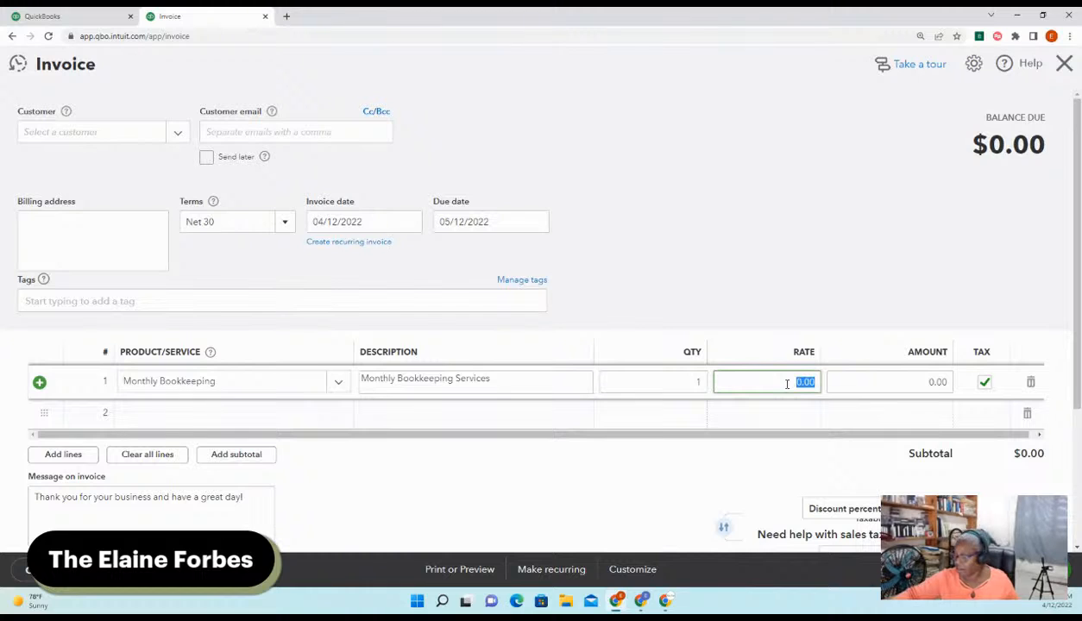
type("500")
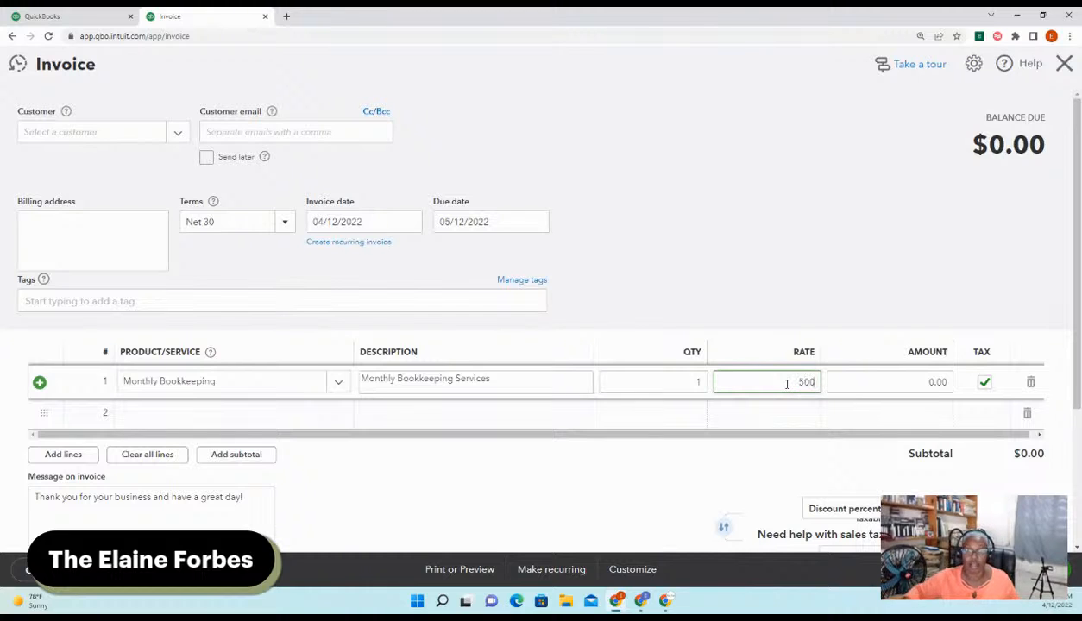
left_click(890, 377)
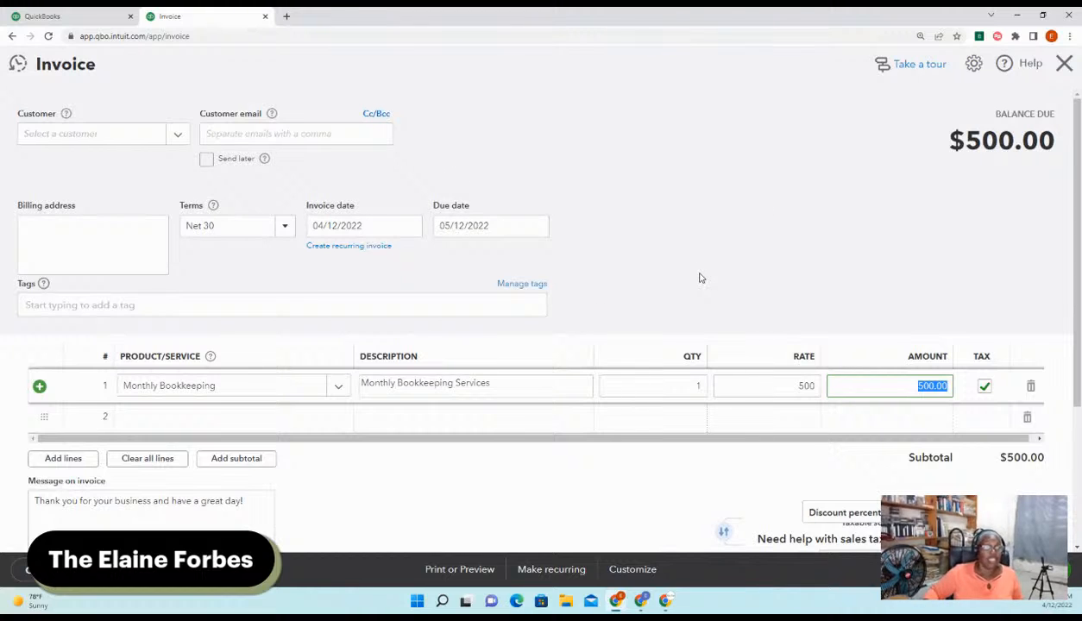
Choose Bill's Windsurf Shop as the customer of the invoice
left_click(103, 135)
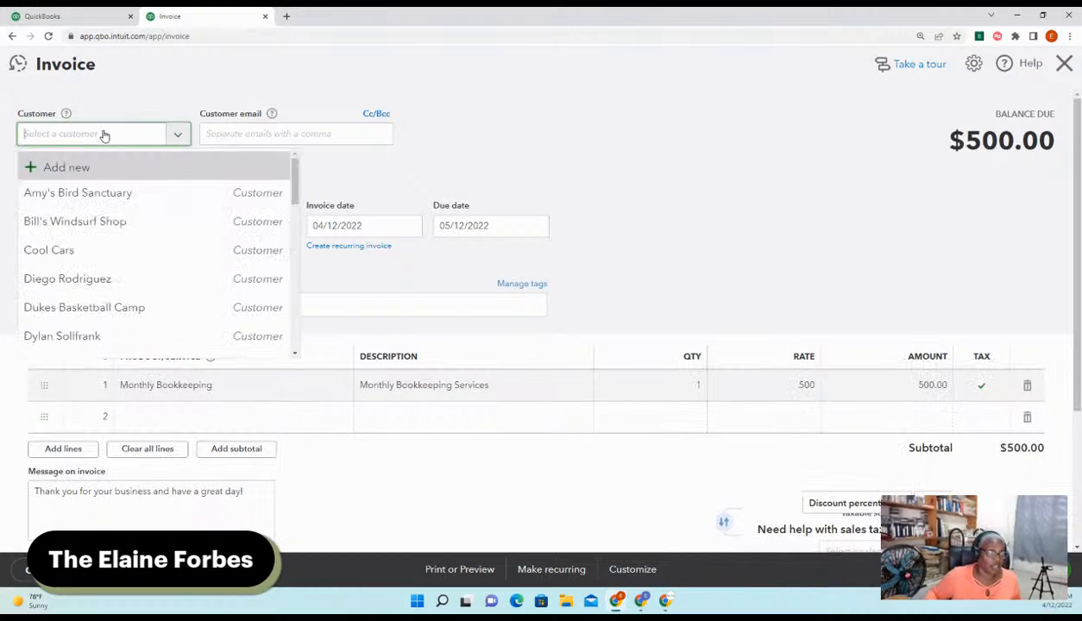
left_click(123, 223)
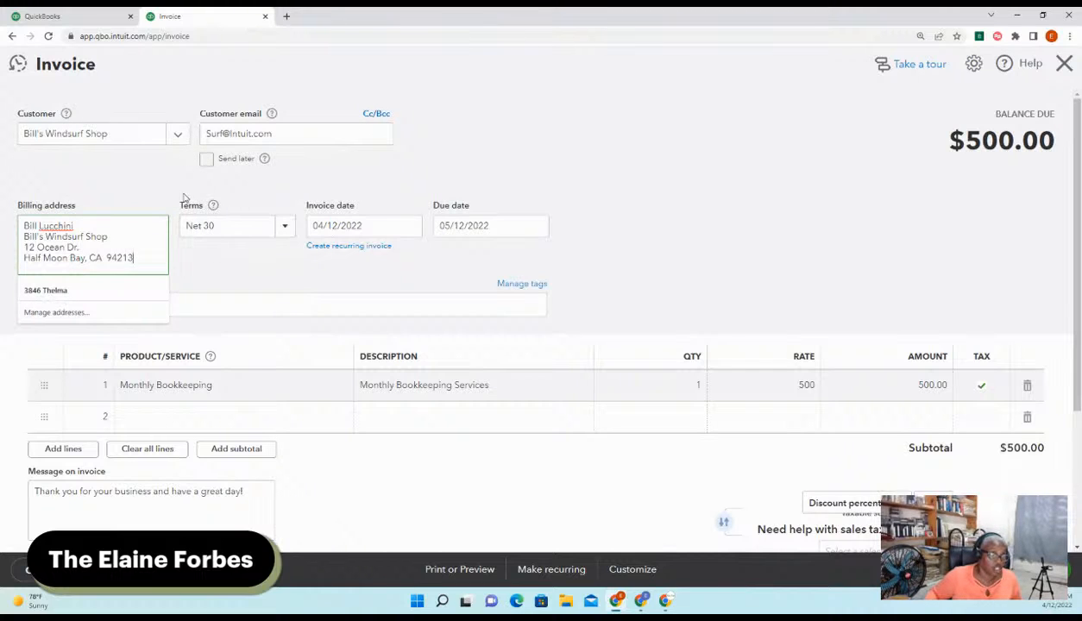
Try Net 15, Net 60 and Net 10 as the invoice's payment terms to compare their due dates
mouse_move(213, 209)
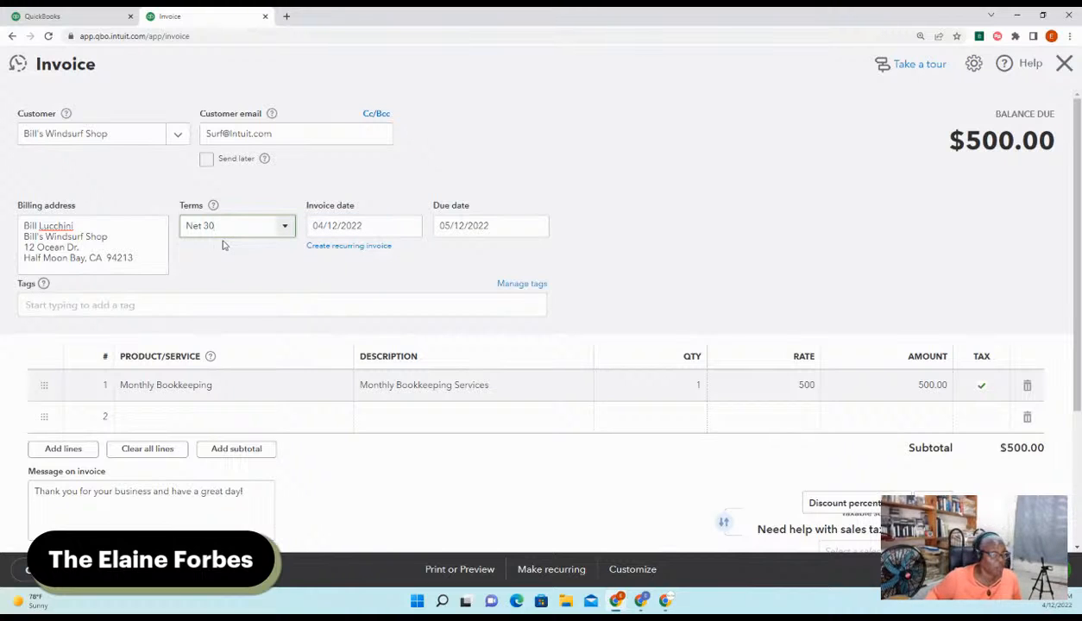
left_click(285, 227)
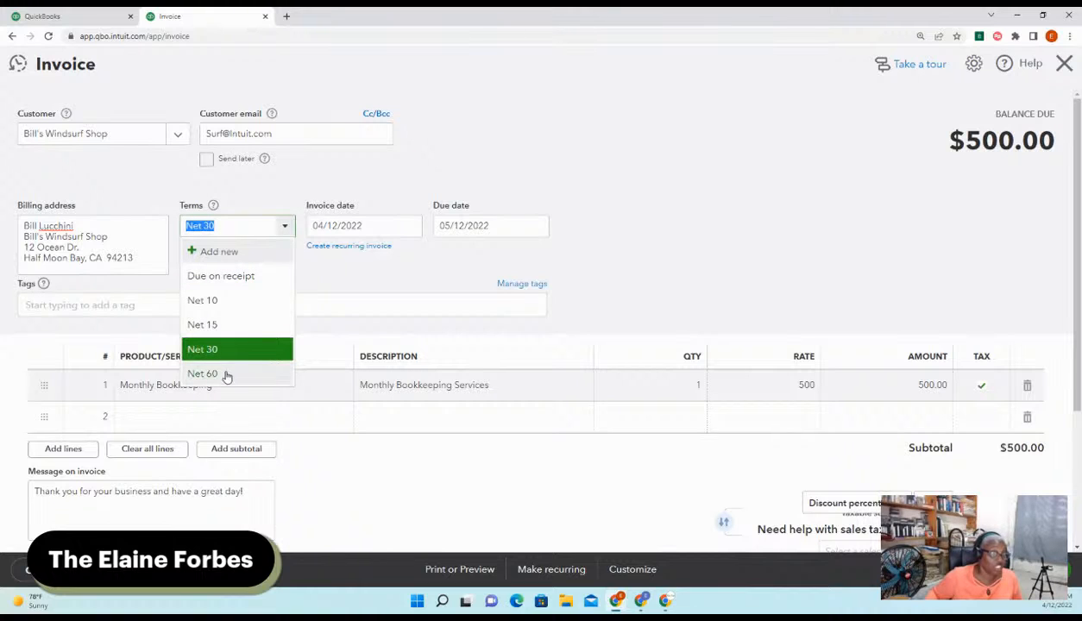
left_click(223, 326)
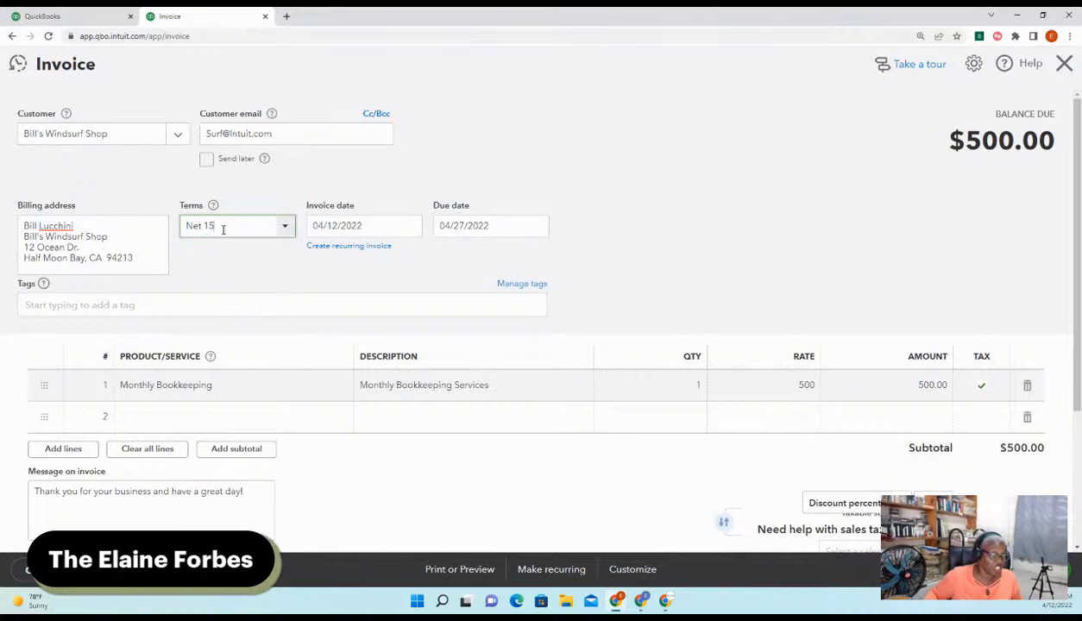
left_click(288, 231)
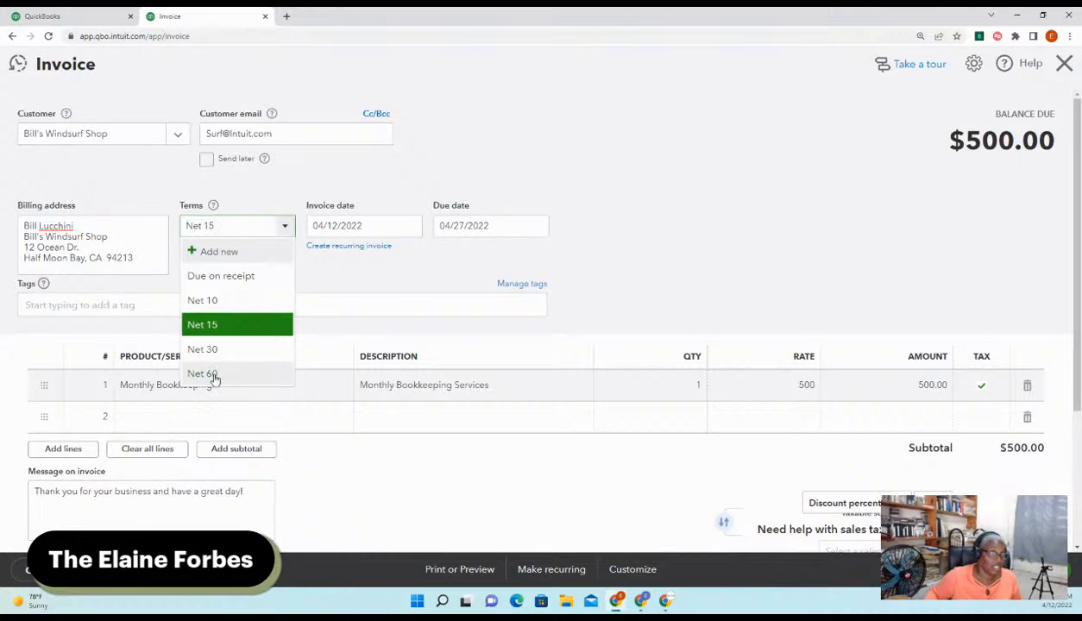
left_click(214, 379)
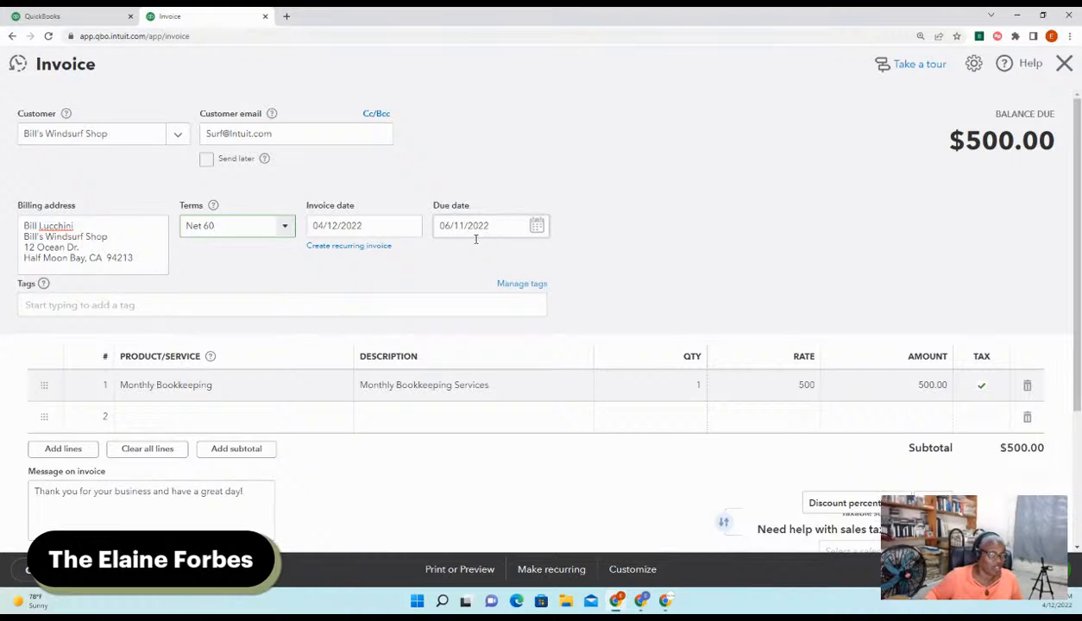
left_click(285, 226)
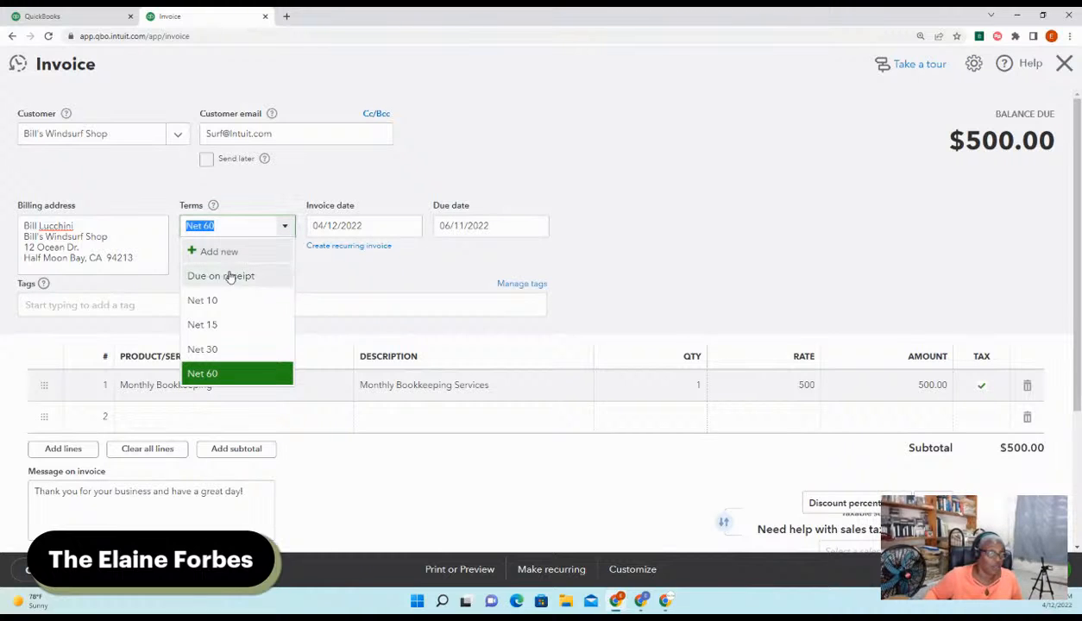
left_click(211, 301)
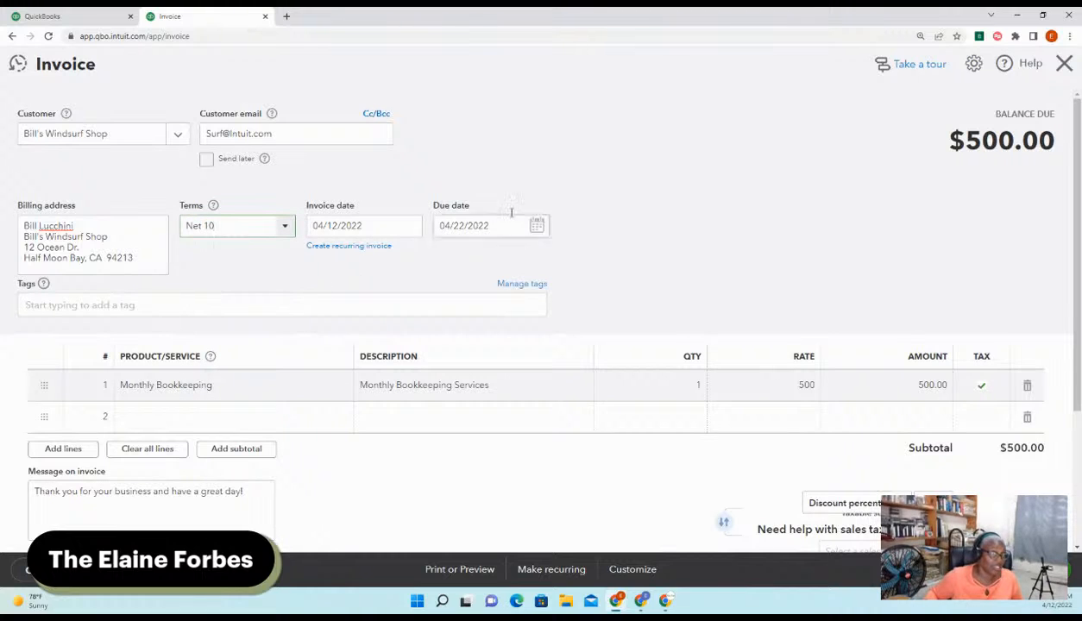
Set the invoice's payment terms to Due on receipt
left_click(285, 228)
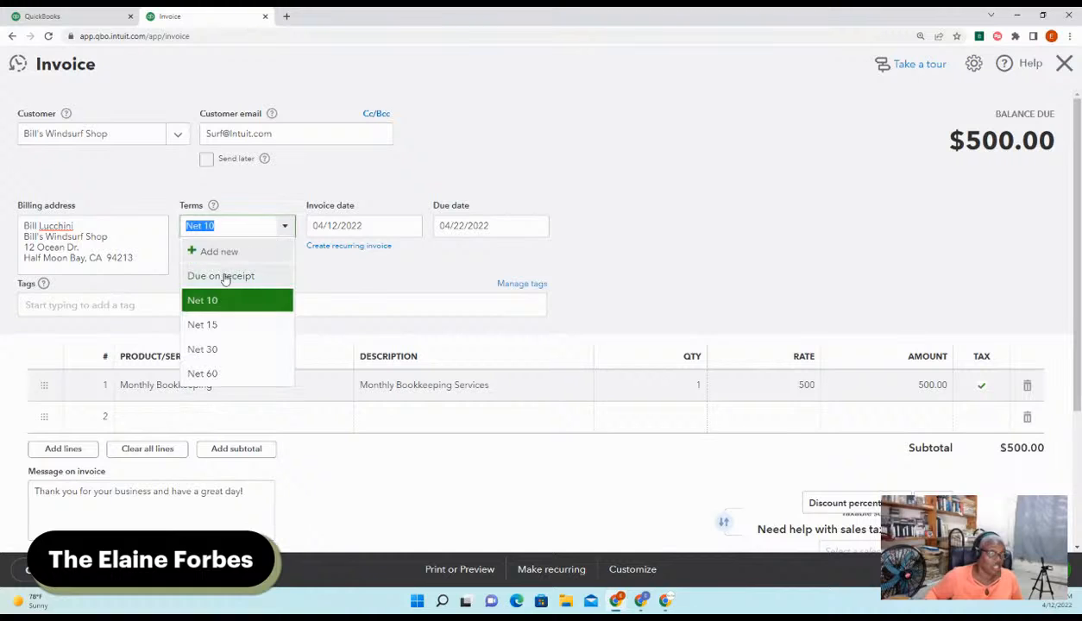
left_click(222, 276)
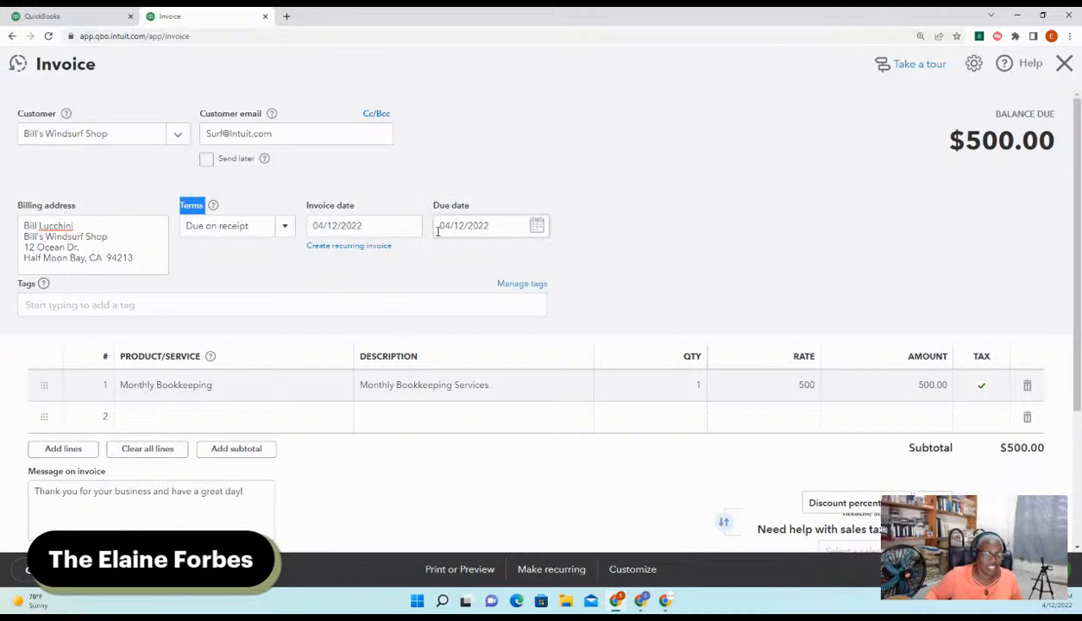
Check the thank-you message on the invoice without changing it, and add four more blank lines to the item table
scroll(656, 224, "down", 2)
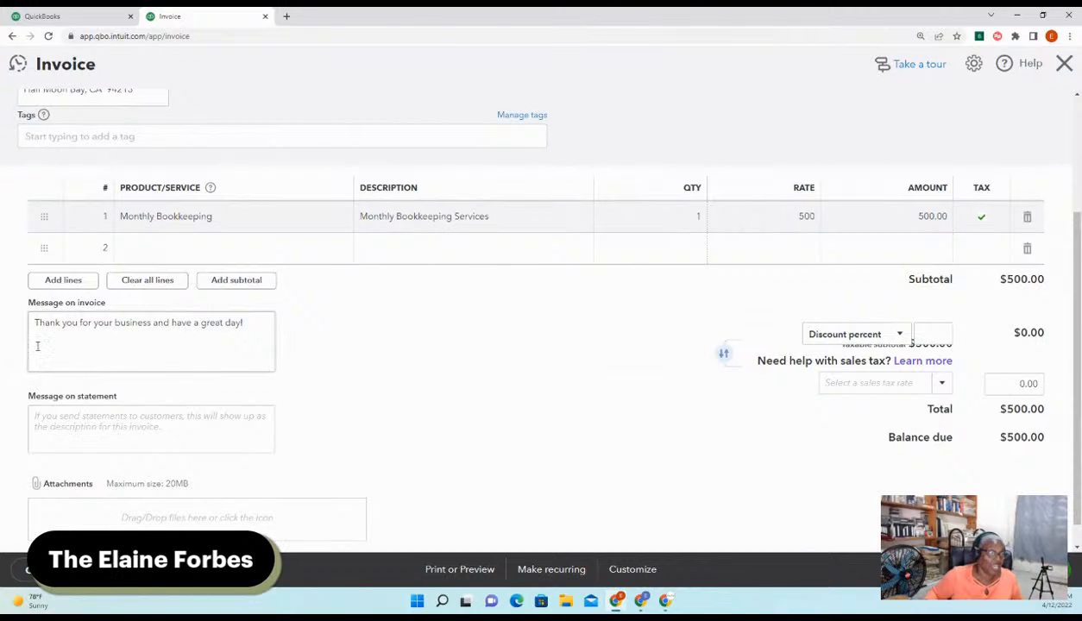
left_click(253, 324)
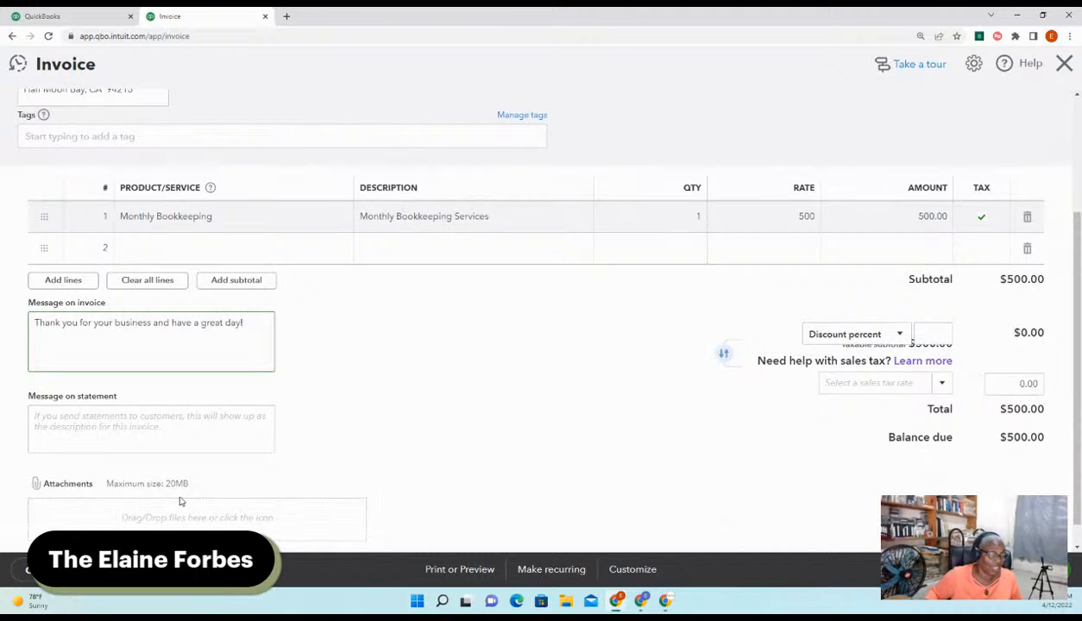
scroll(453, 353, "up", 2)
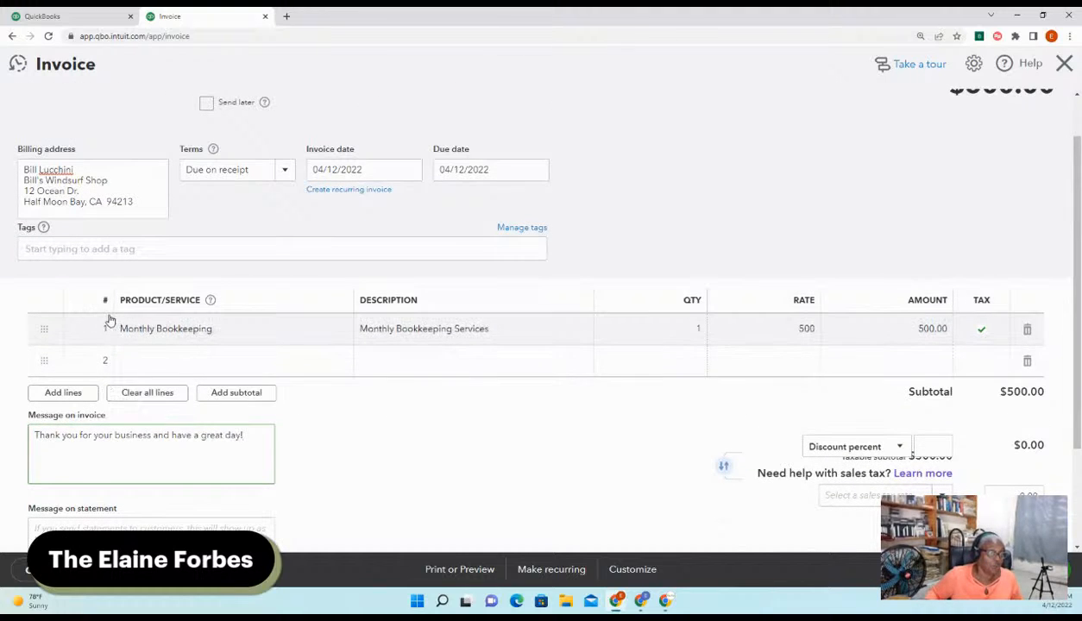
left_click(64, 394)
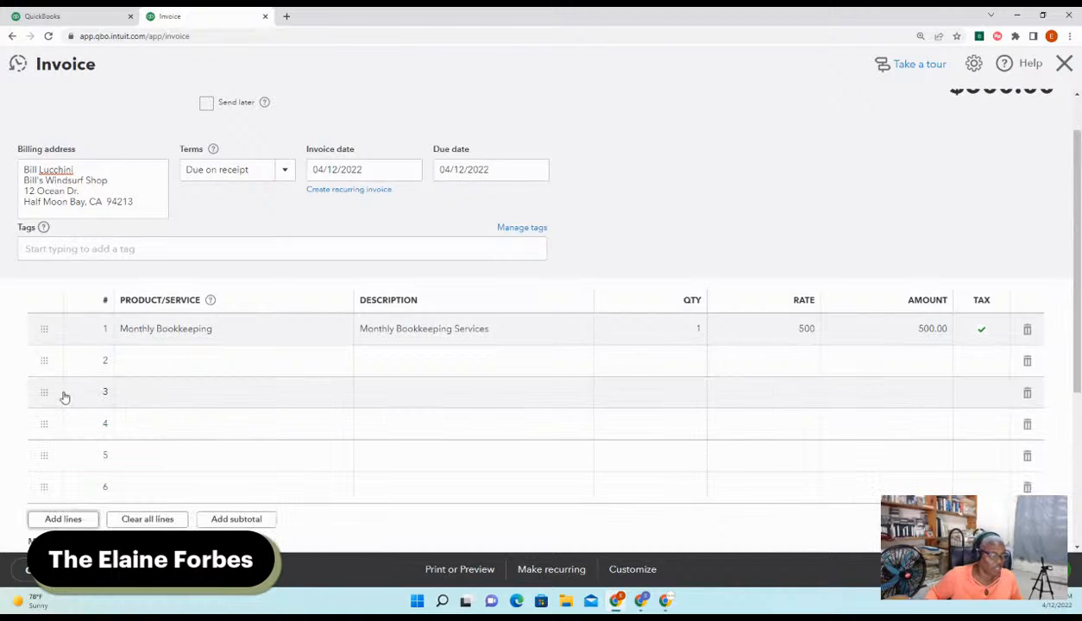
scroll(230, 359, "down", 3)
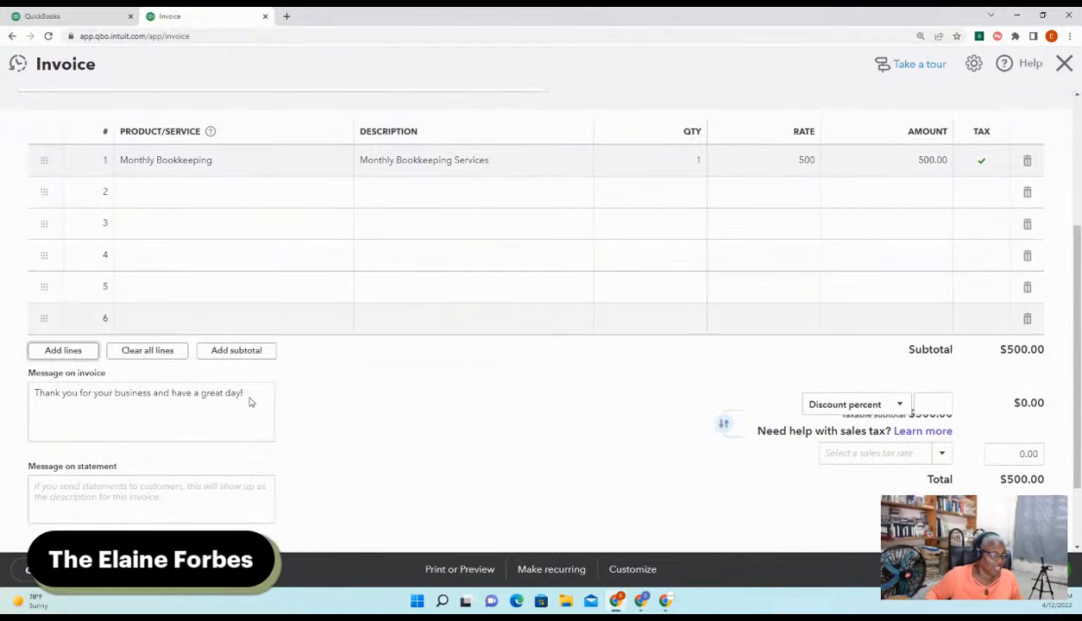
scroll(388, 380, "up", 1)
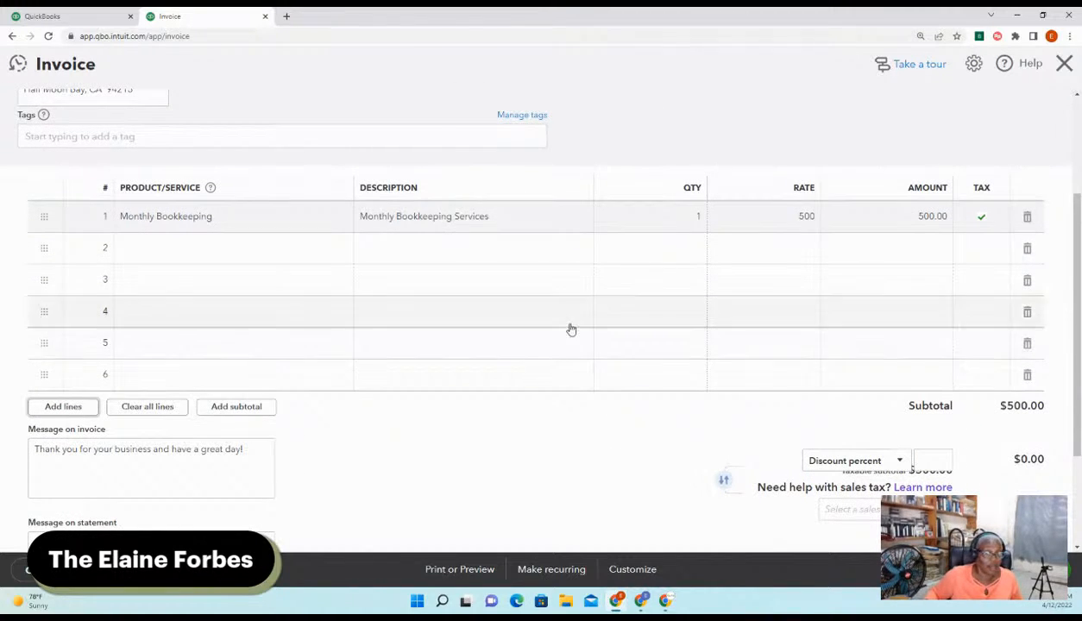
Keep the discount type as a percentage and apply a 10 percent discount to the invoice
scroll(570, 328, "down", 3)
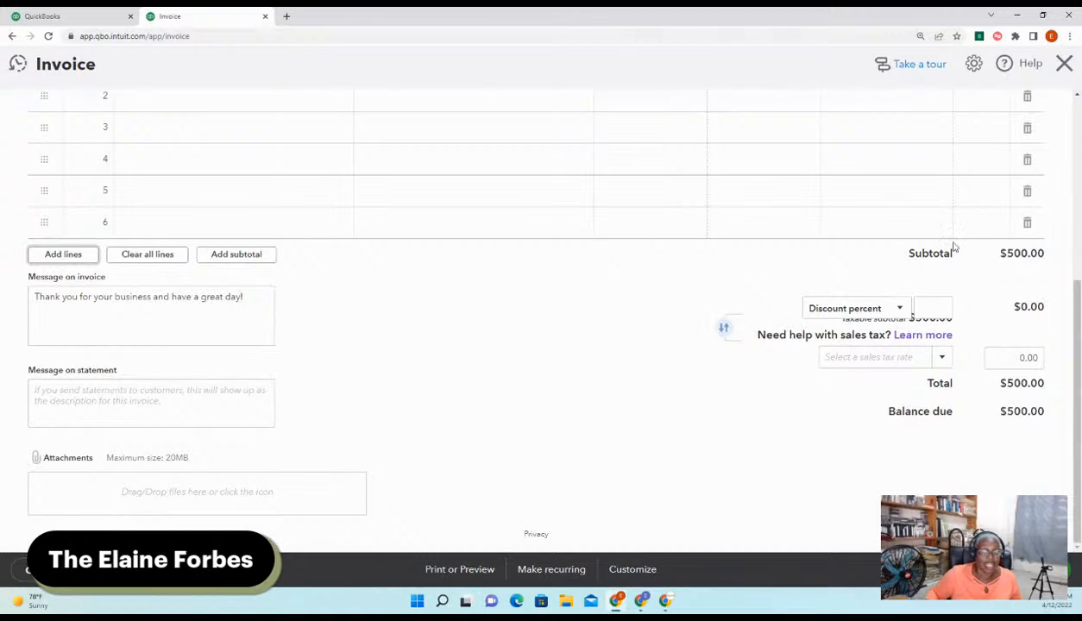
left_click(900, 309)
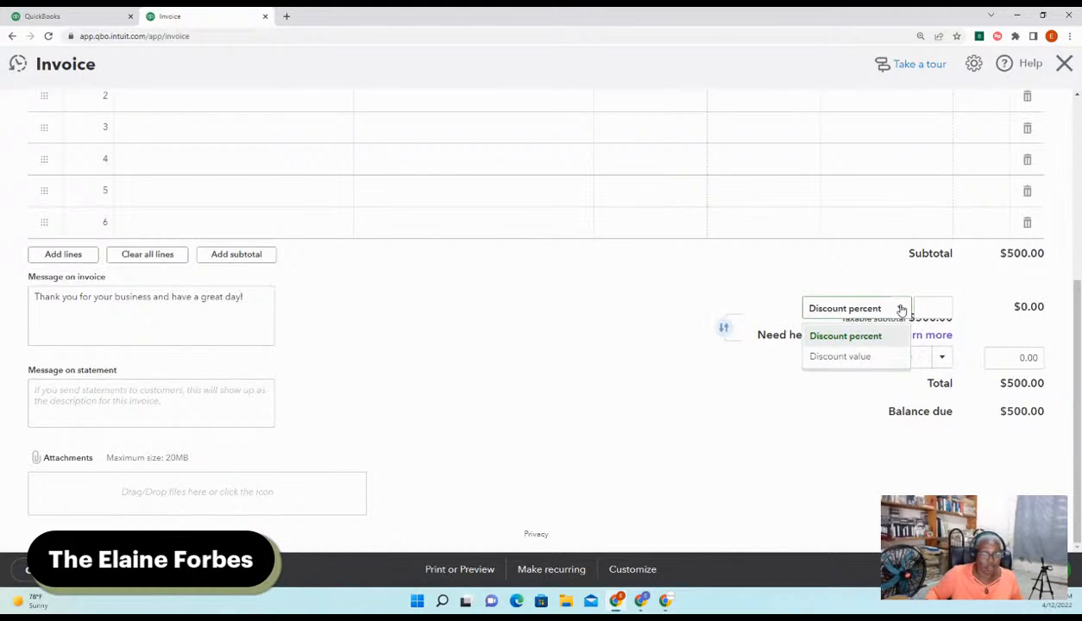
left_click(937, 307)
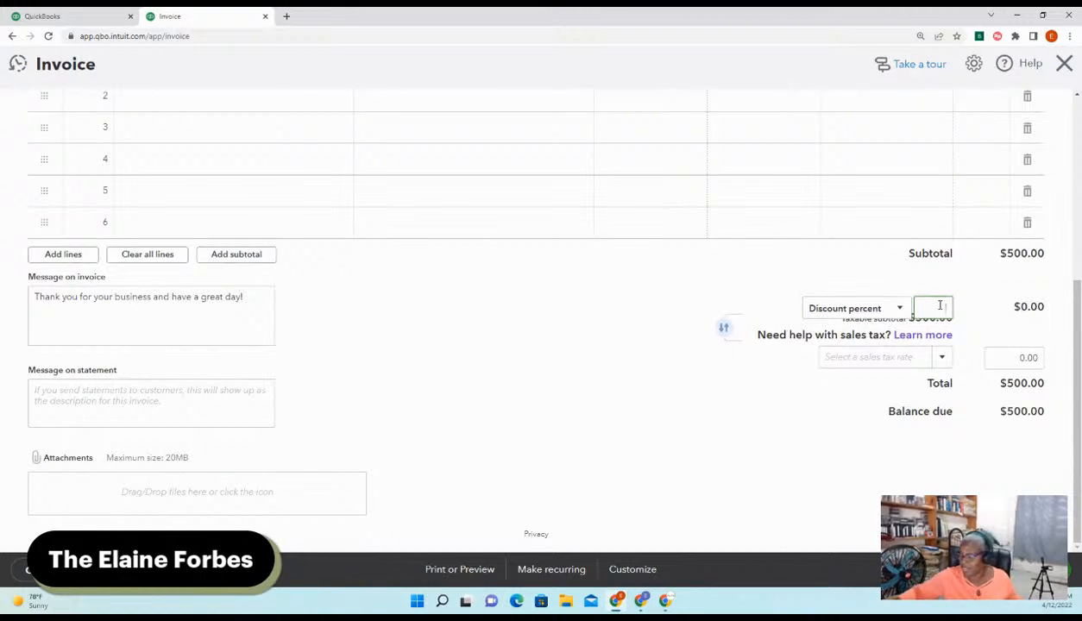
type("10")
left_click(736, 429)
Apply the California (8%) sales tax rate to the invoice
scroll(736, 429, "up", 1)
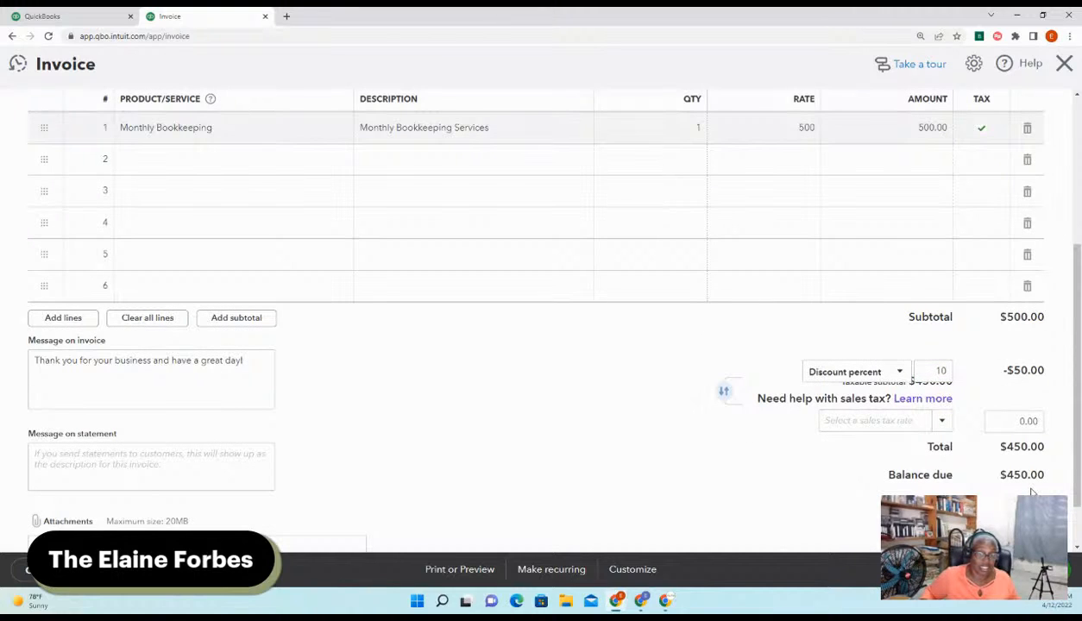
left_click(941, 422)
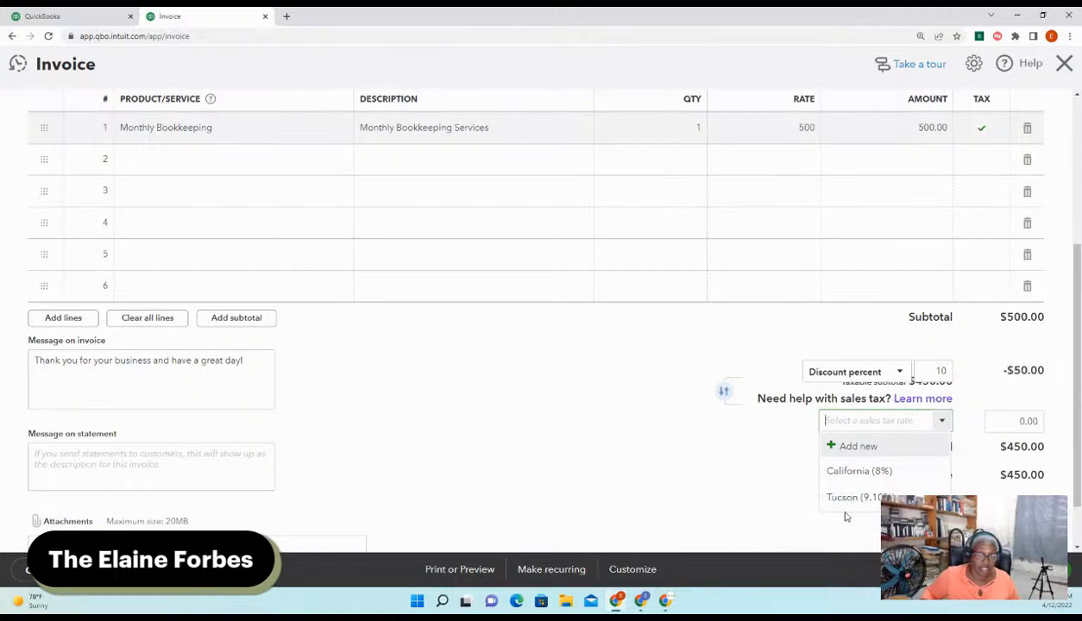
left_click(859, 473)
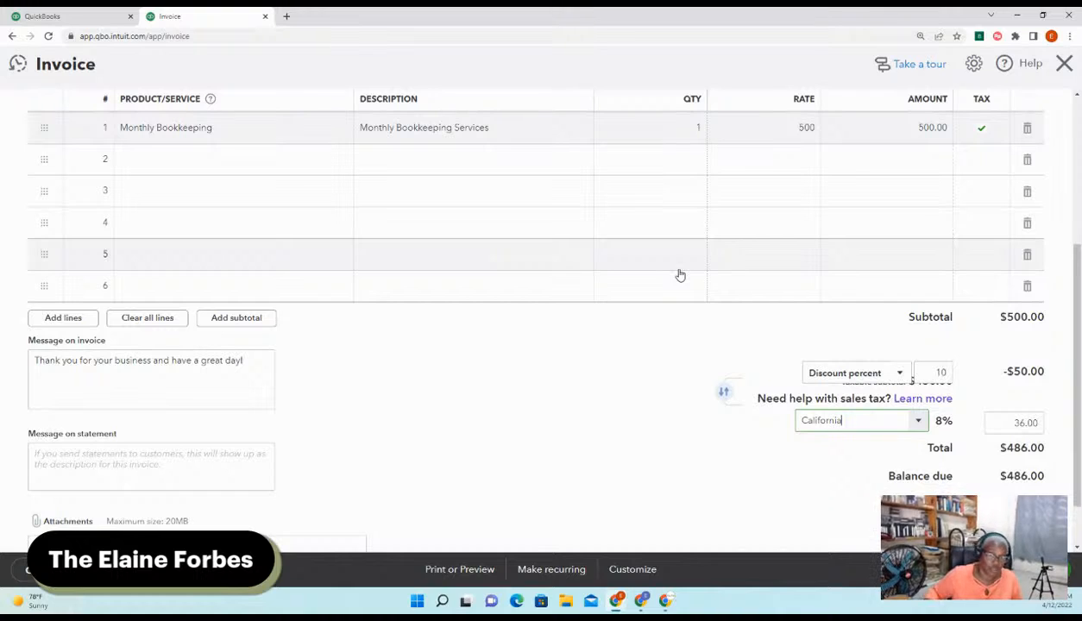
Change the sales tax rate to Tucson (9.10%) and place the discount after the sales tax
left_click(919, 422)
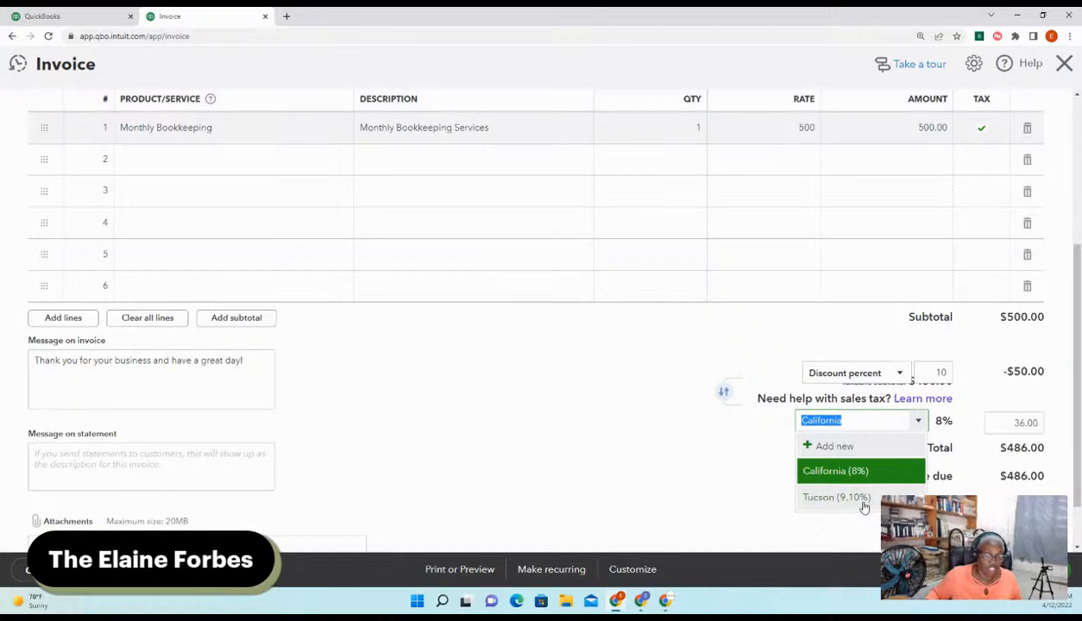
left_click(832, 498)
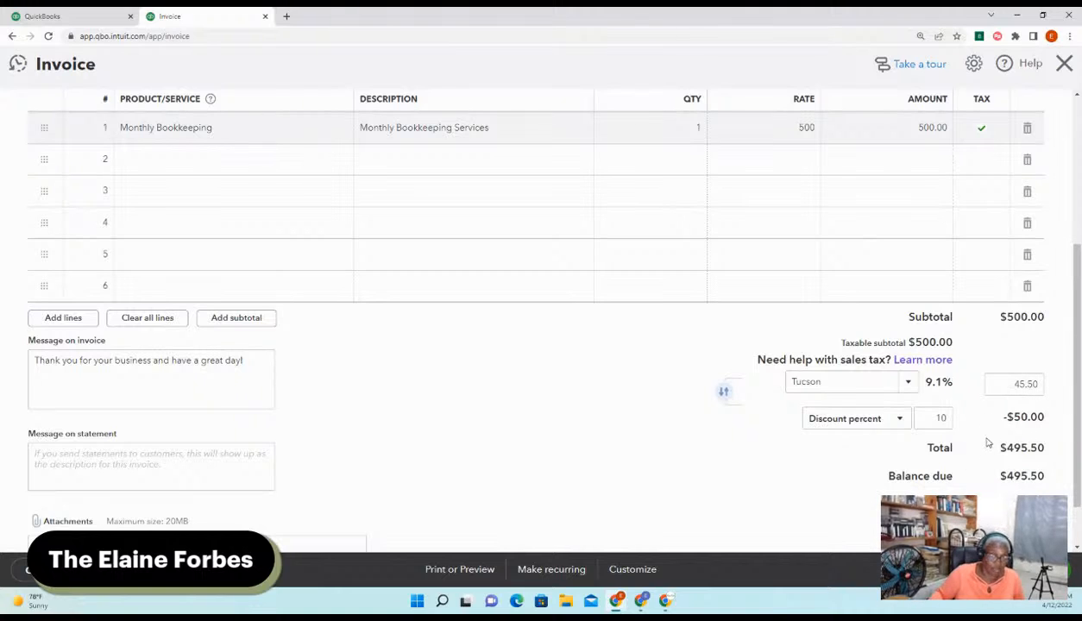
Switch the discount type to Discount value and set the discount to 25
left_click(882, 418)
left_click(866, 470)
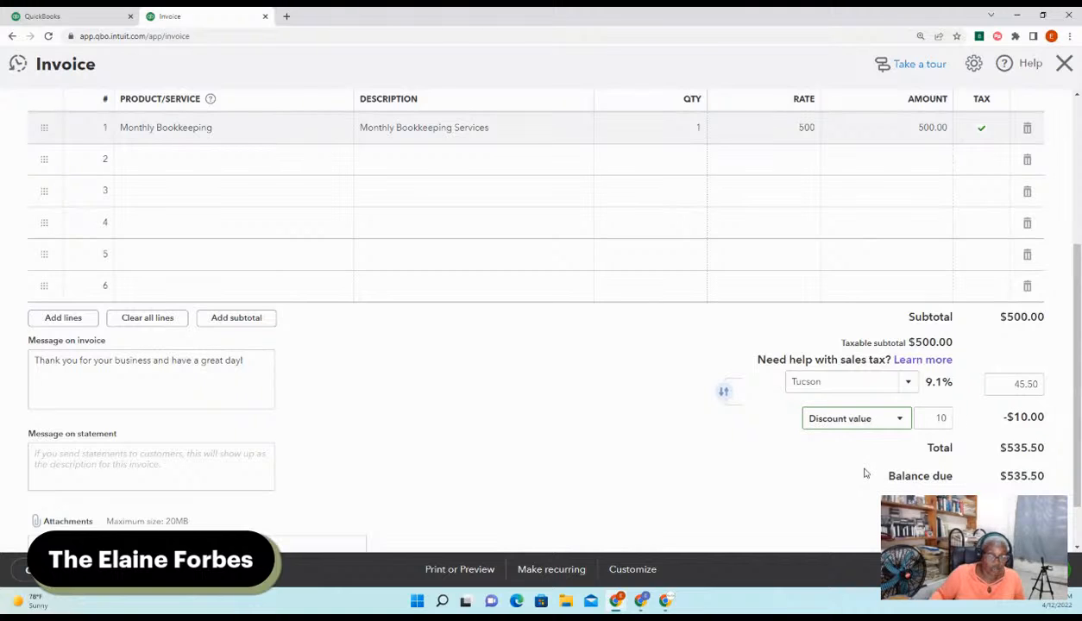
double_click(936, 419)
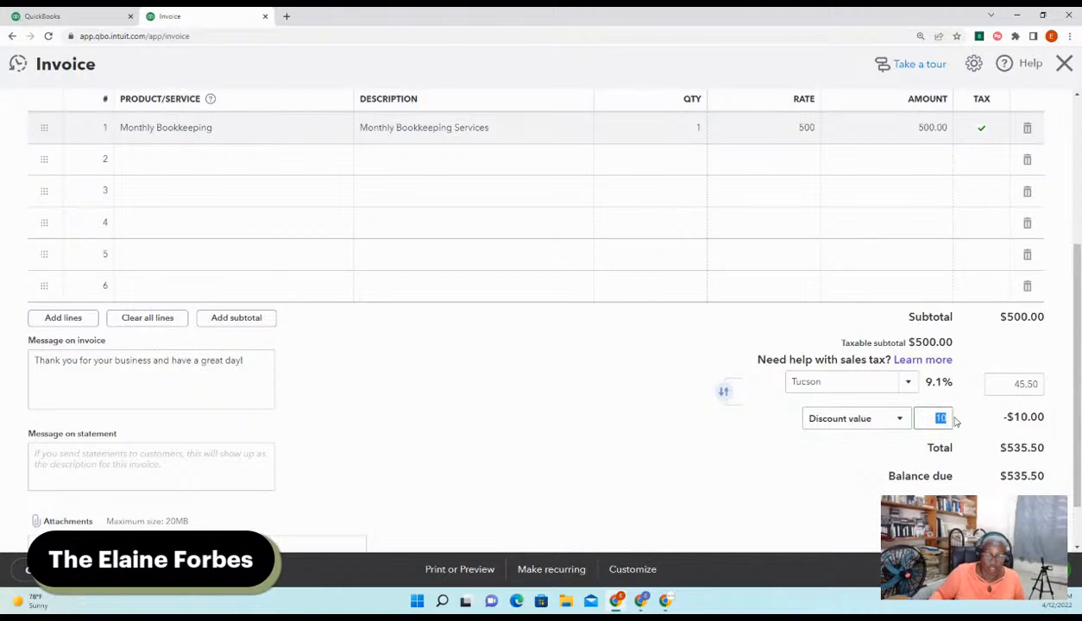
type("25")
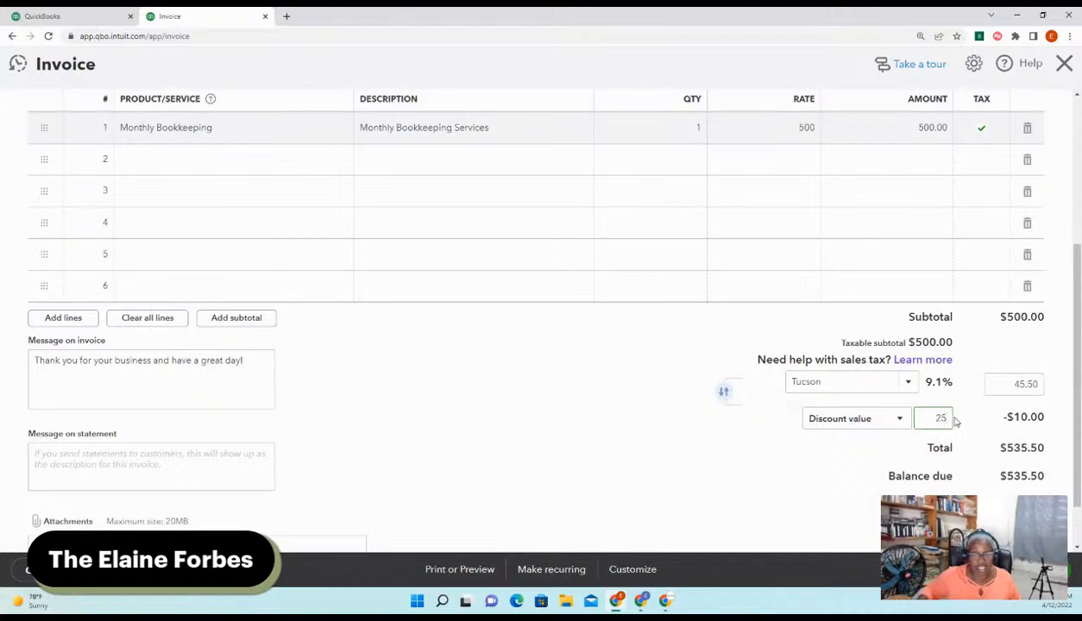
left_click(802, 457)
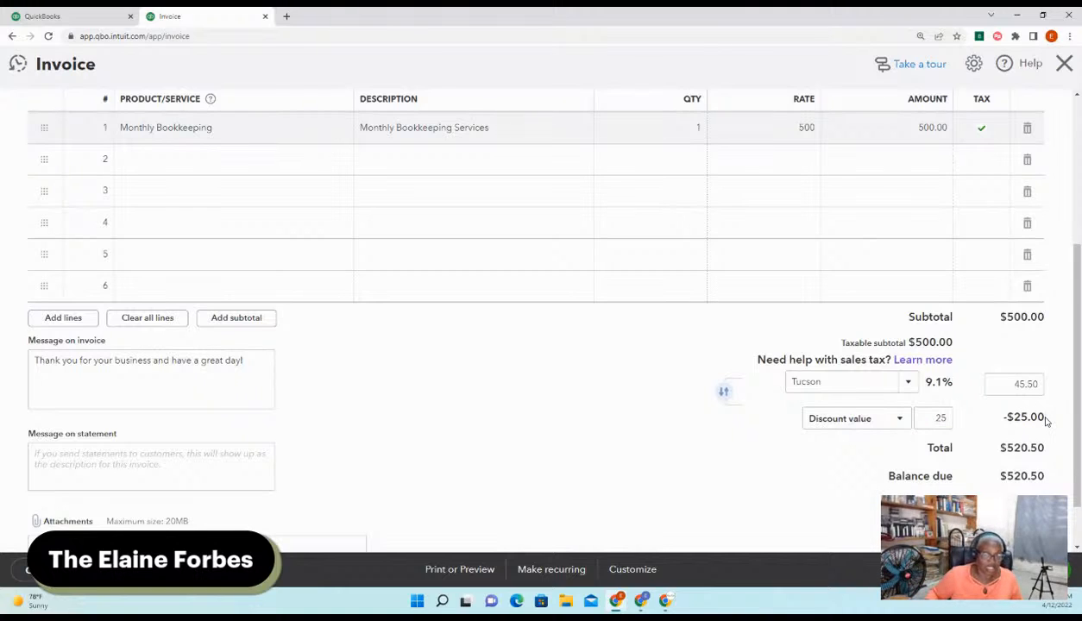
Switch the discount type back to Discount percent and set the discount to 5 percent
left_click(899, 421)
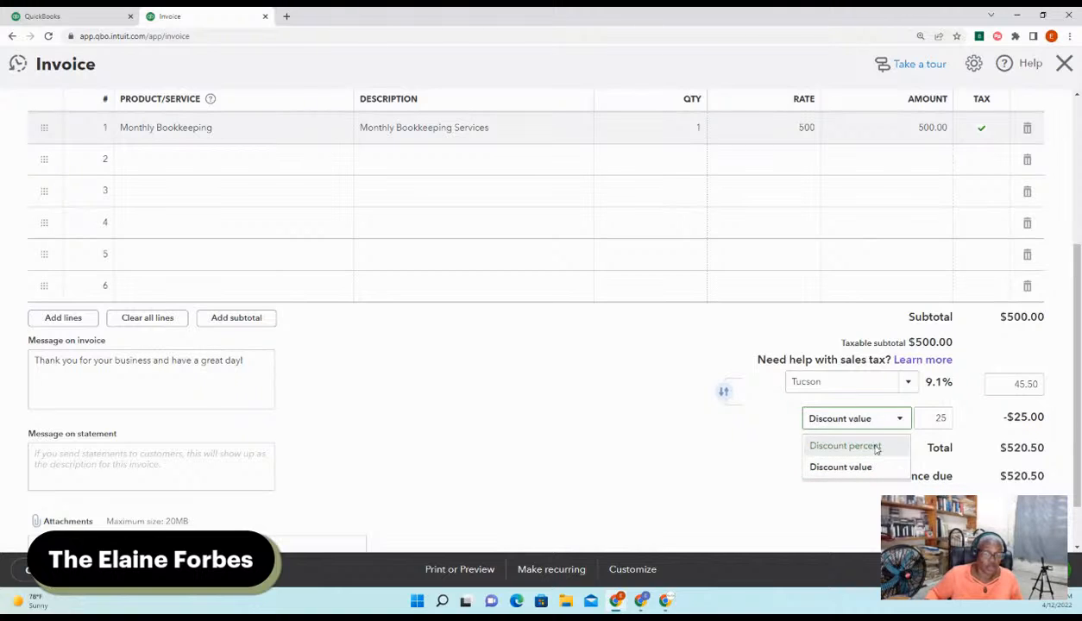
left_click(854, 446)
left_click(939, 419)
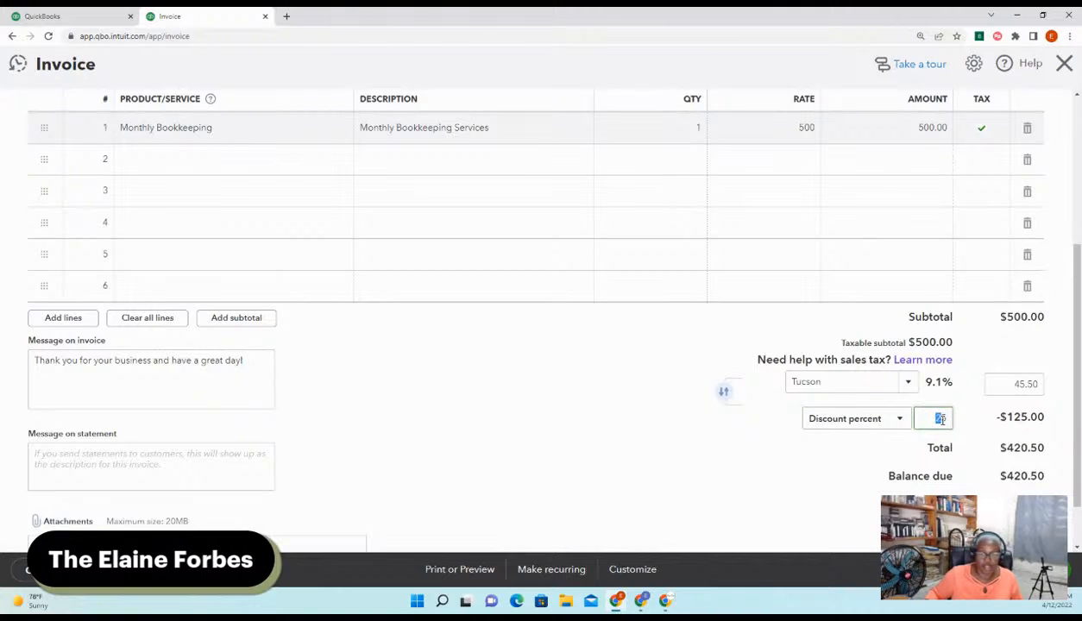
key("BackSpace")
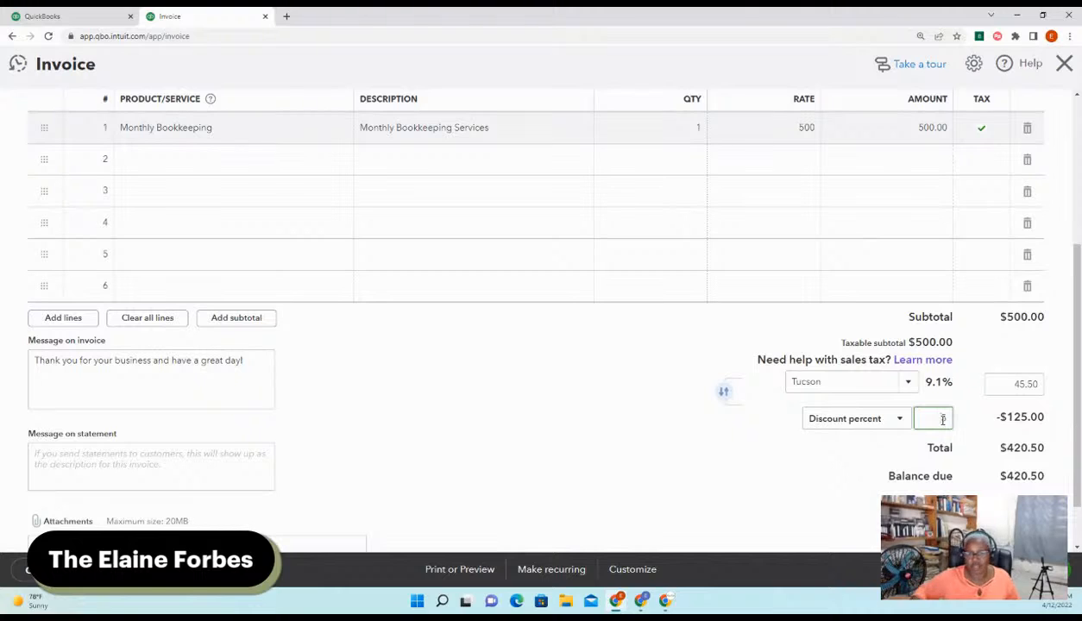
type("5")
left_click(850, 439)
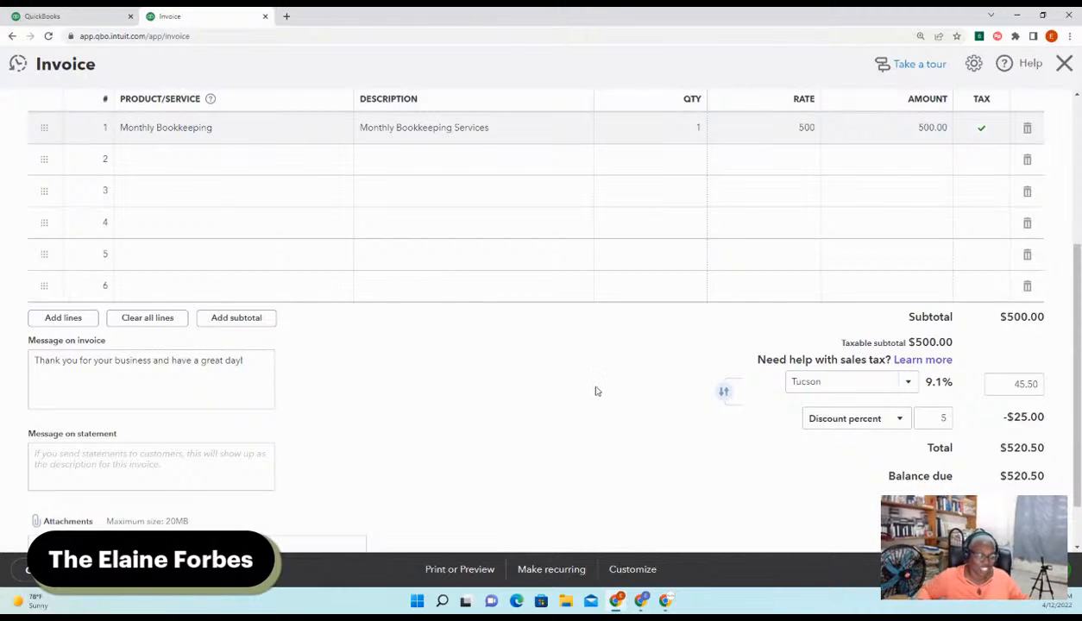
scroll(687, 390, "up", 4)
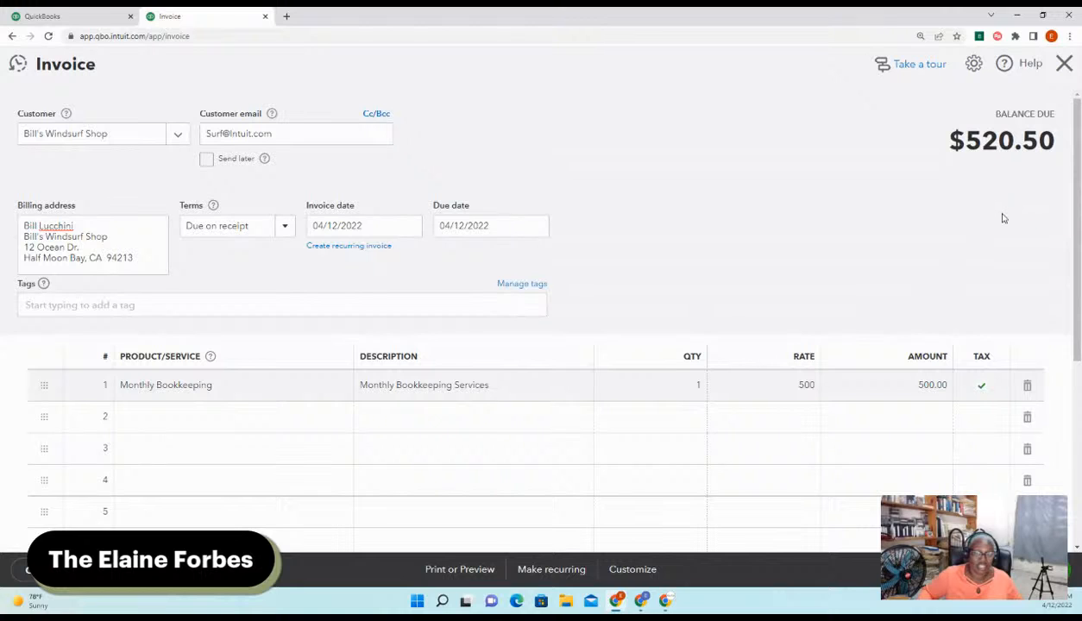
scroll(979, 242, "down", 3)
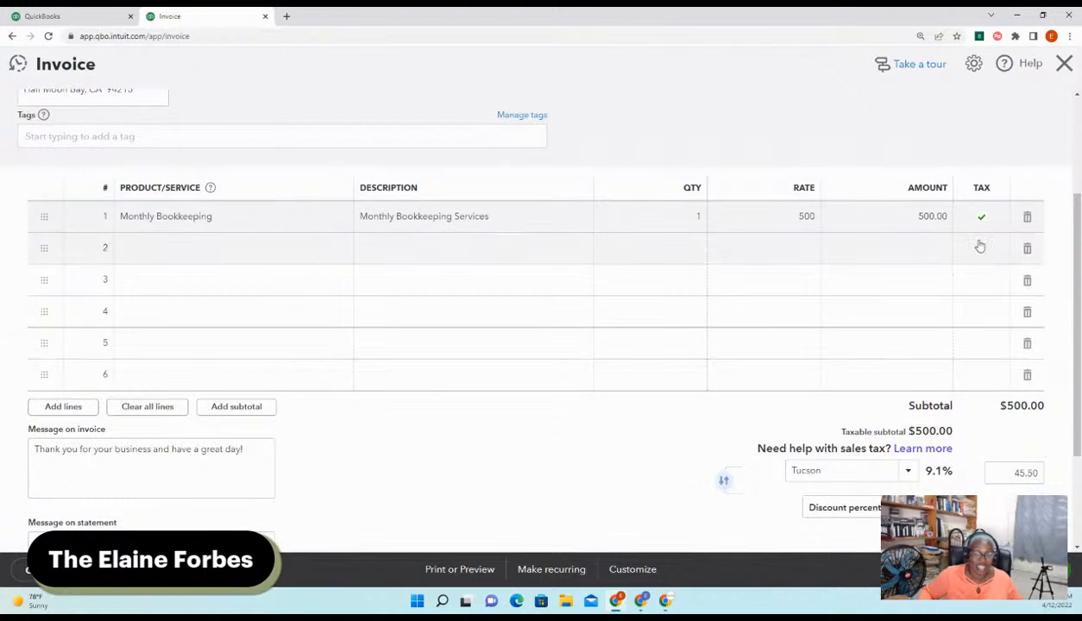
Save the invoice with a shareable link, copy the customer's invoice link and close the link dialog
scroll(978, 250, "down", 1)
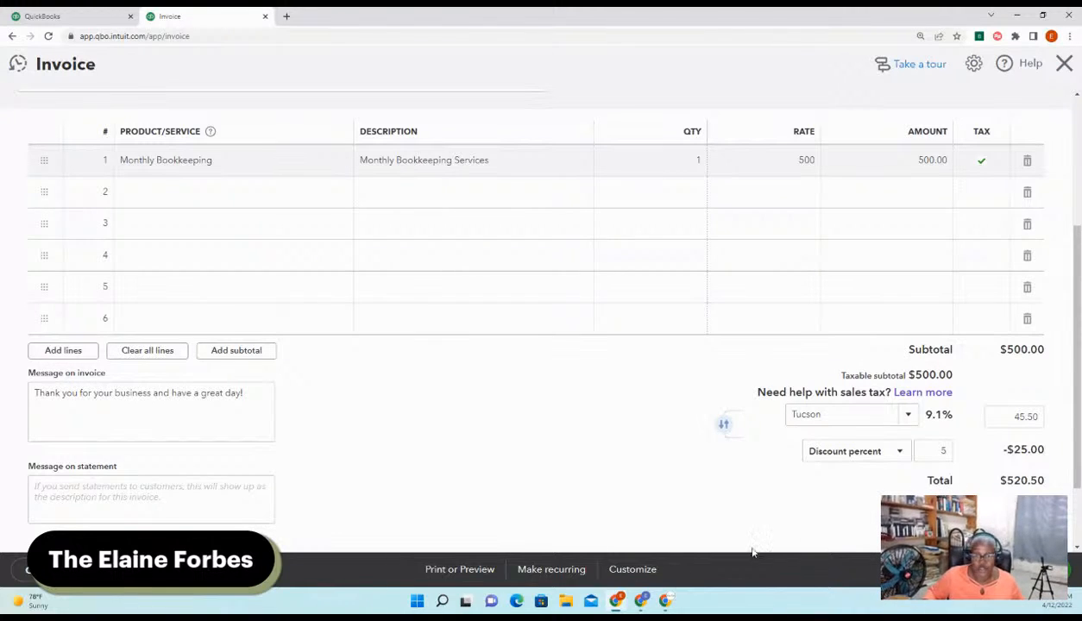
scroll(737, 541, "up", 3)
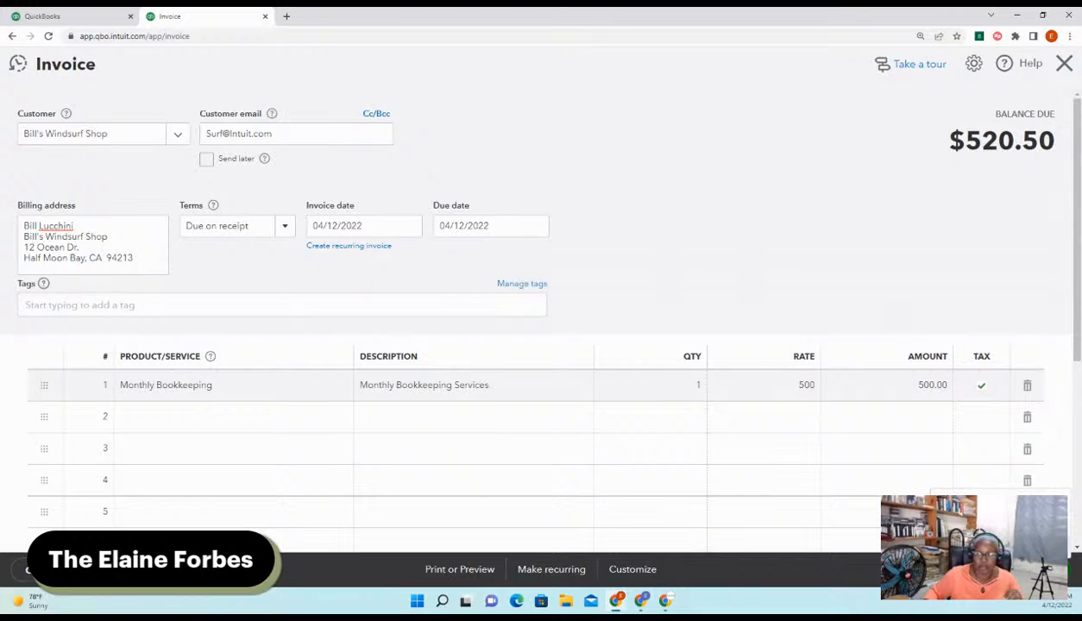
left_click(466, 541)
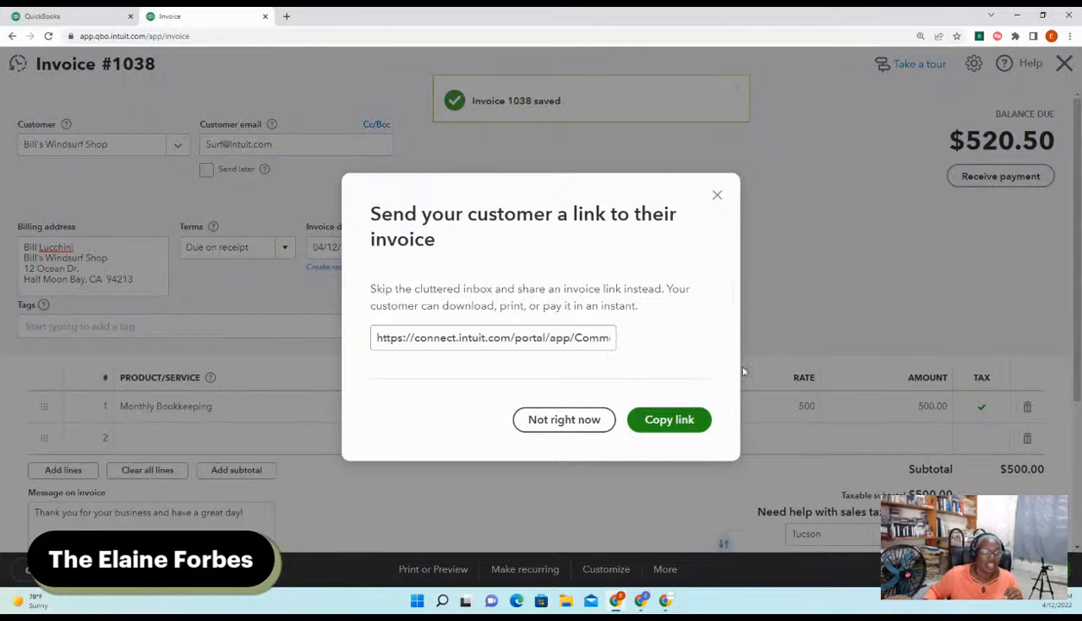
left_click(681, 423)
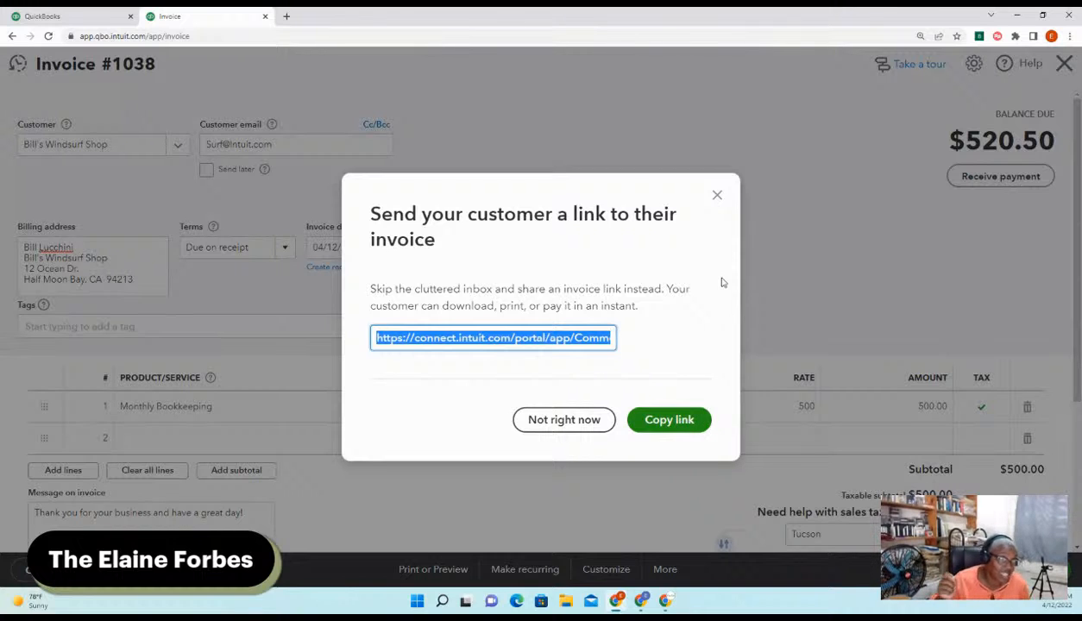
left_click(717, 195)
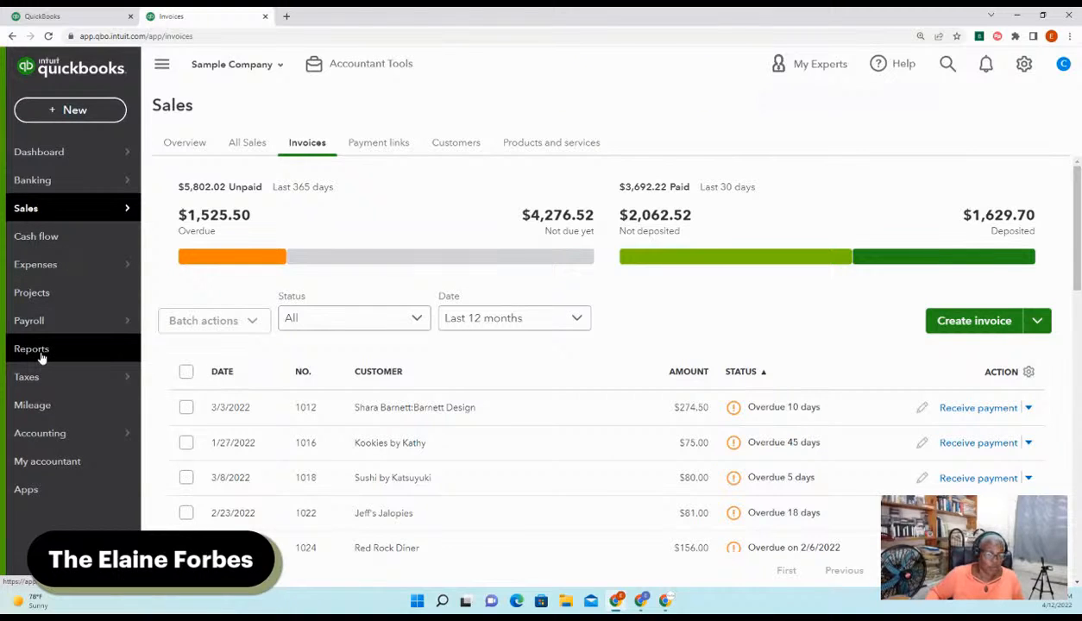
Sort the invoice list by date, newest first, and find the Bill's Windsurf Shop invoice
scroll(548, 422, "down", 5)
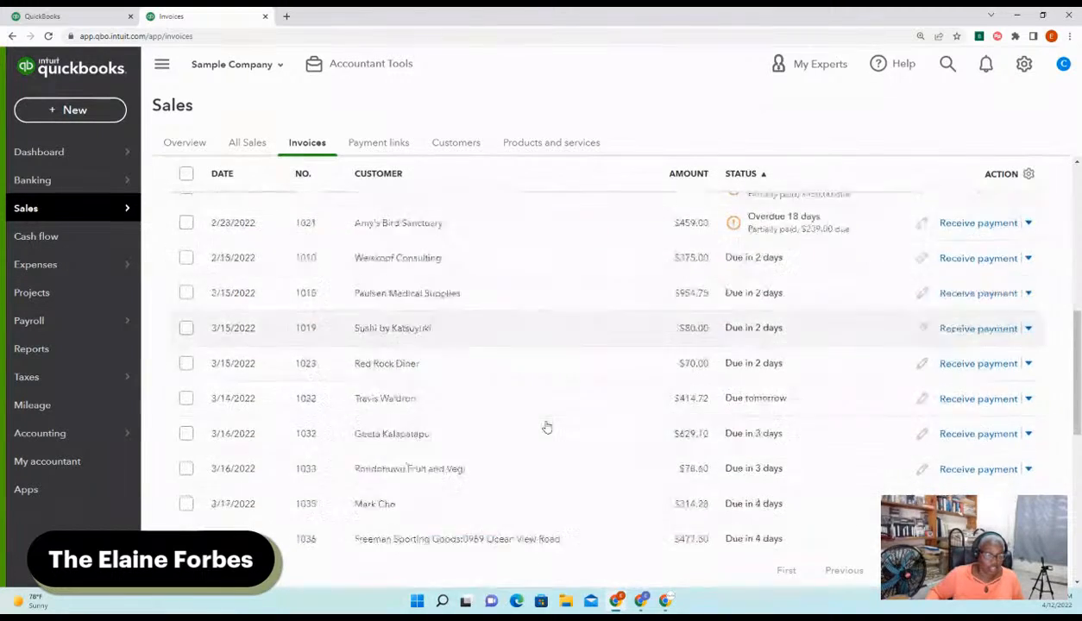
scroll(546, 427, "up", 5)
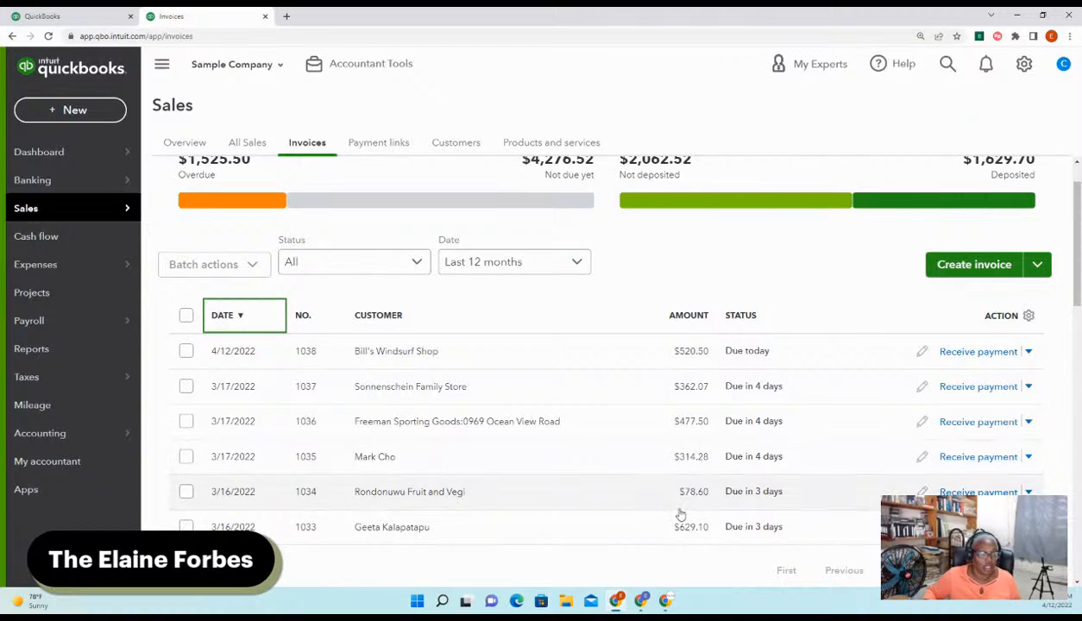
scroll(630, 534, "up", 1)
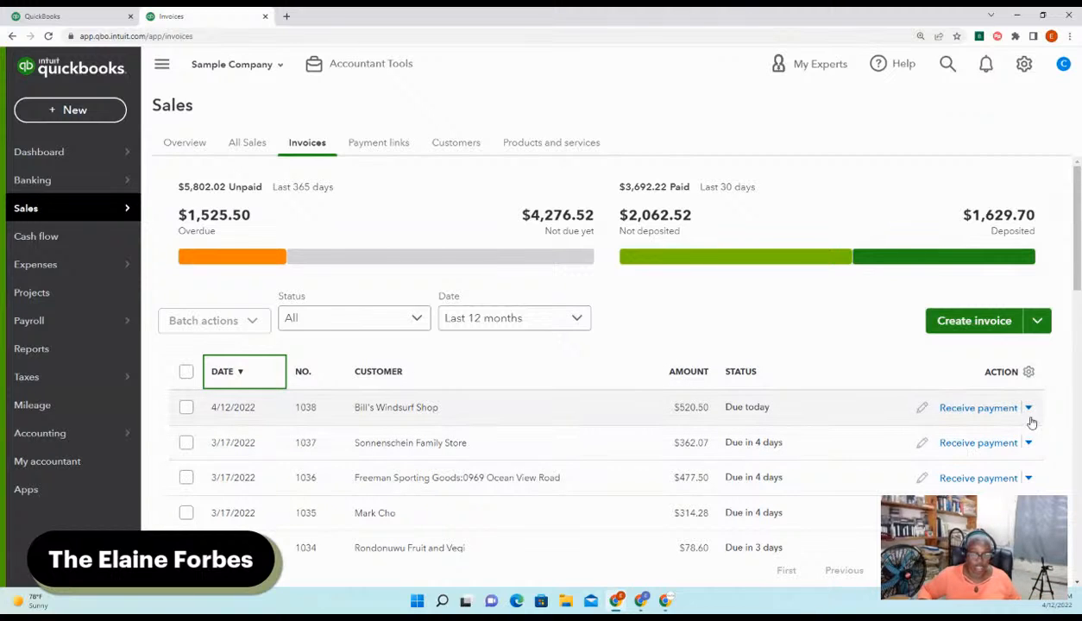
Receive payment by Check for the Bill's Windsurf Shop invoice dated 04/12/2022, depositing to Undeposited Funds, and save it
left_click(980, 408)
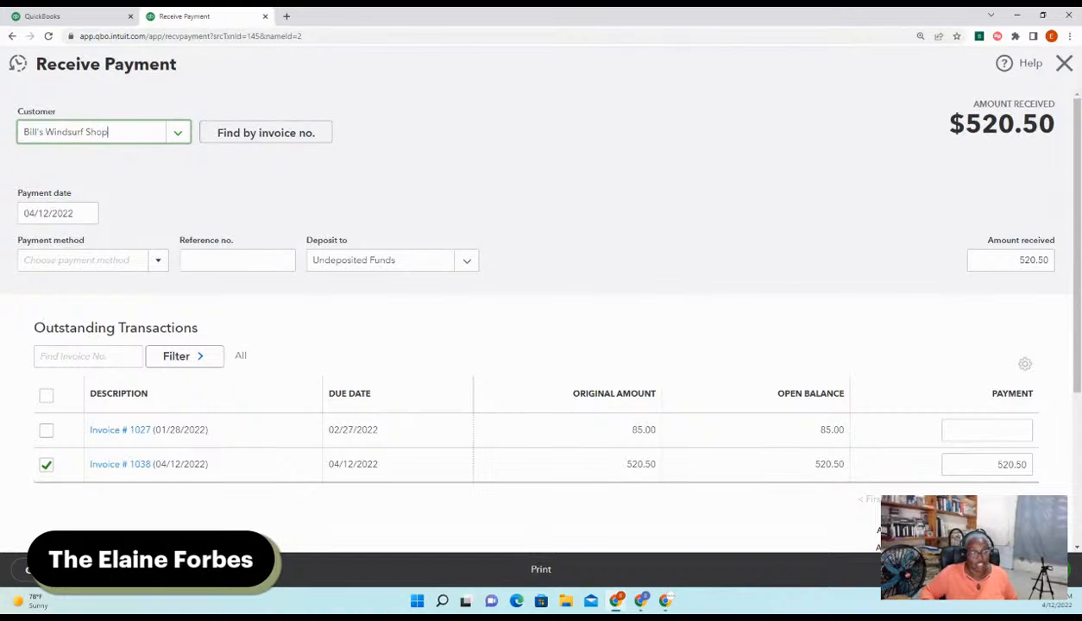
left_click(45, 466)
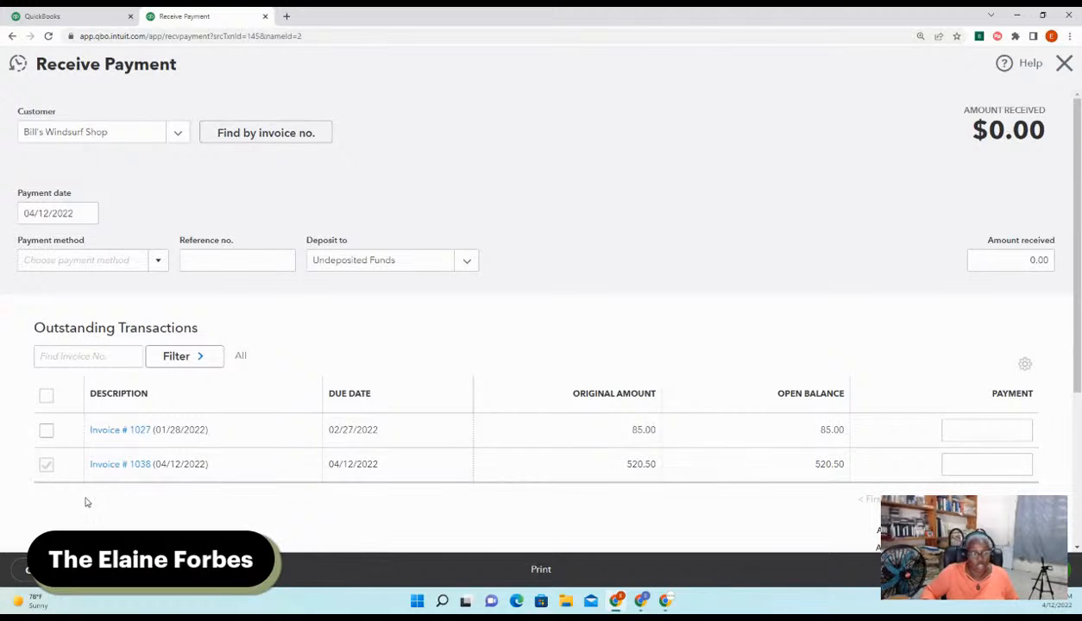
left_click(46, 466)
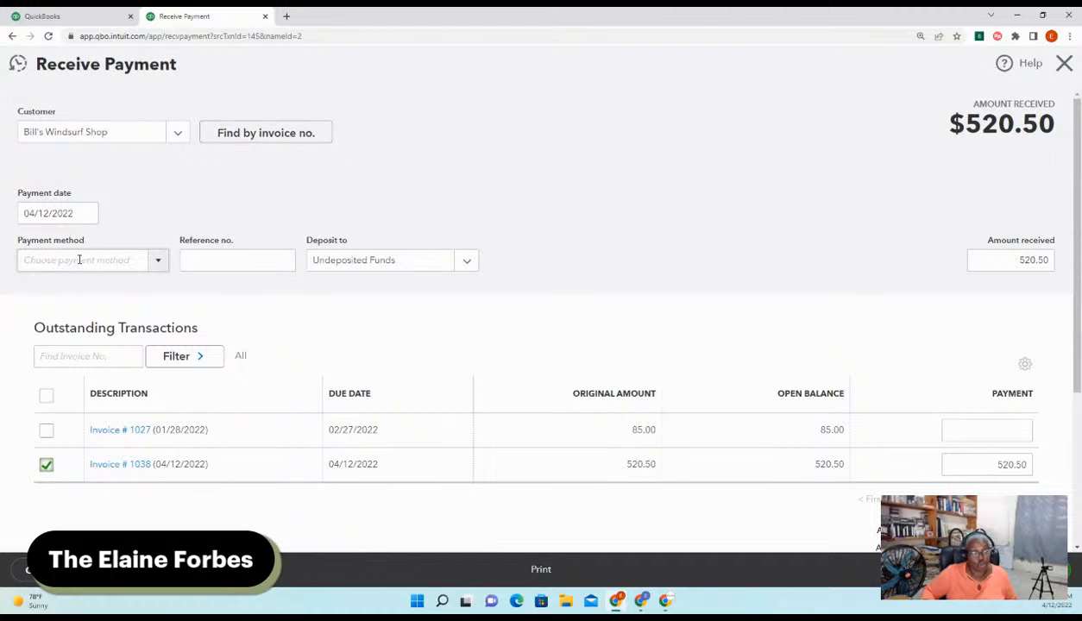
left_click(159, 263)
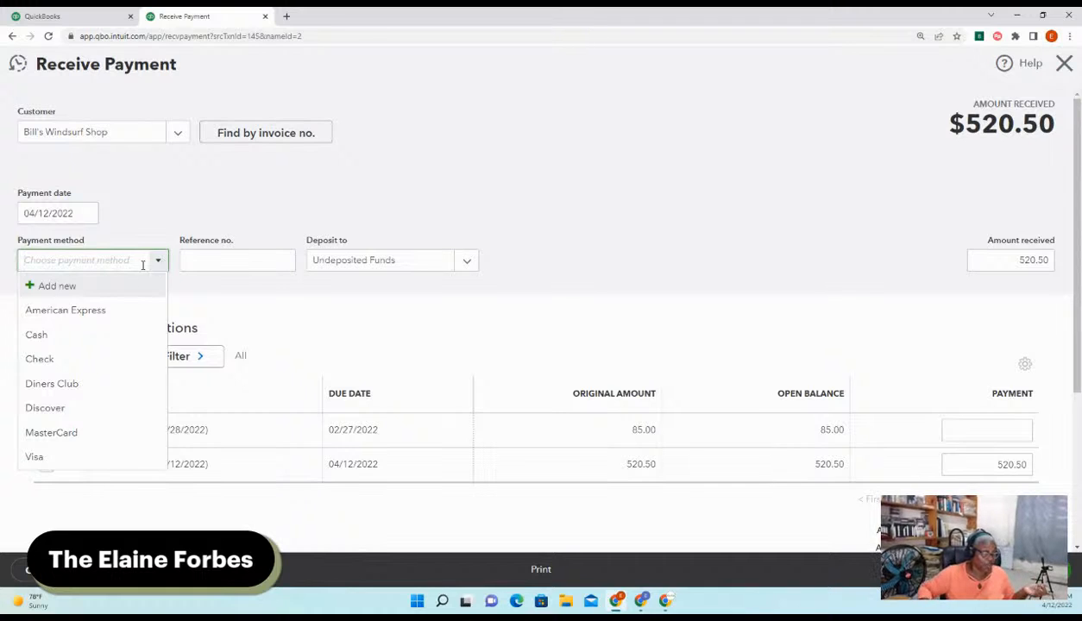
left_click(65, 357)
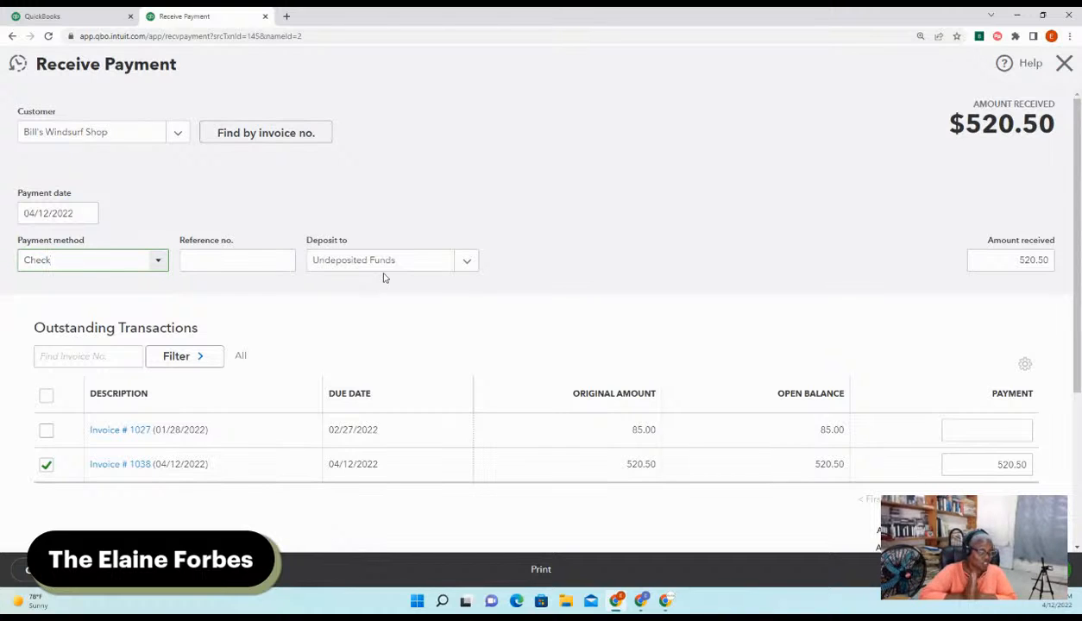
left_click(471, 259)
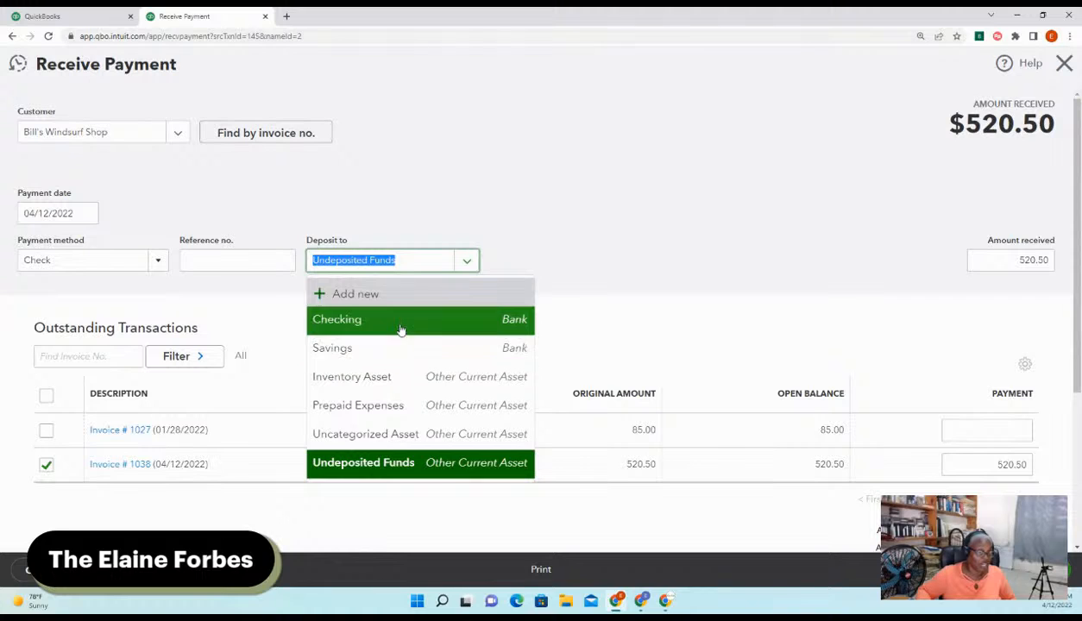
left_click(549, 239)
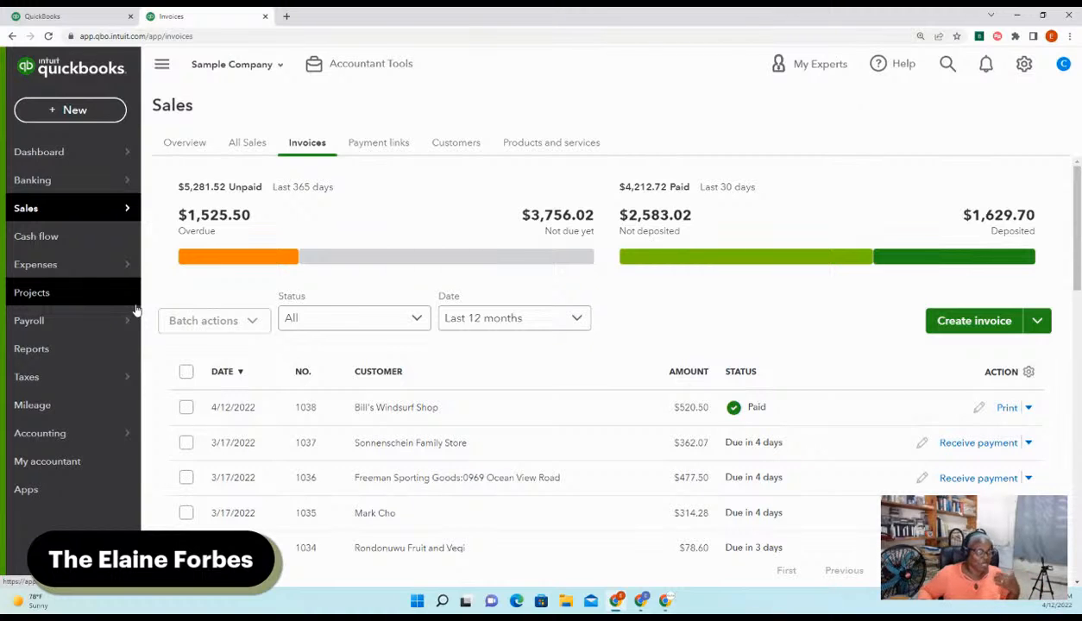
Record a bank deposit to Checking that includes the Bill's Windsurf Shop, Cool Cars and Freeman Sporting Goods payments
left_click(69, 110)
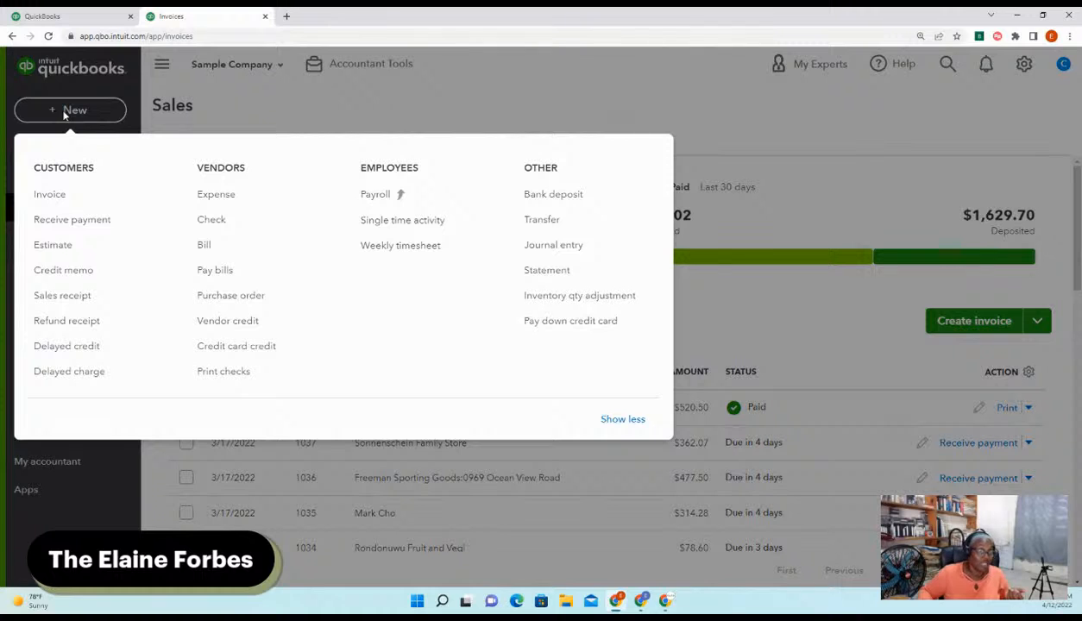
left_click(563, 199)
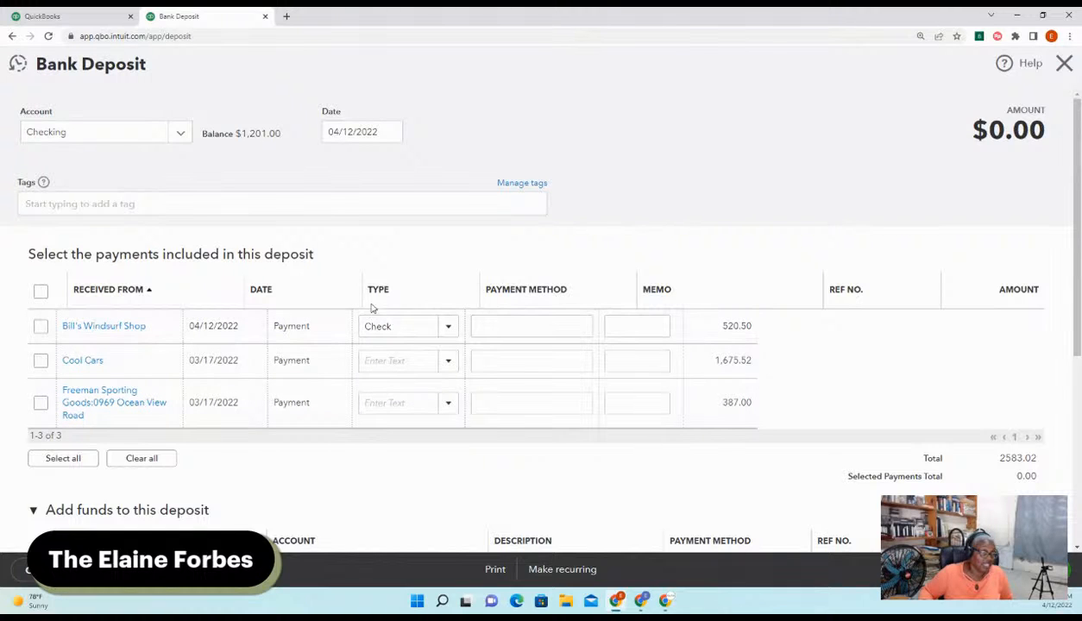
scroll(800, 255, "down", 1)
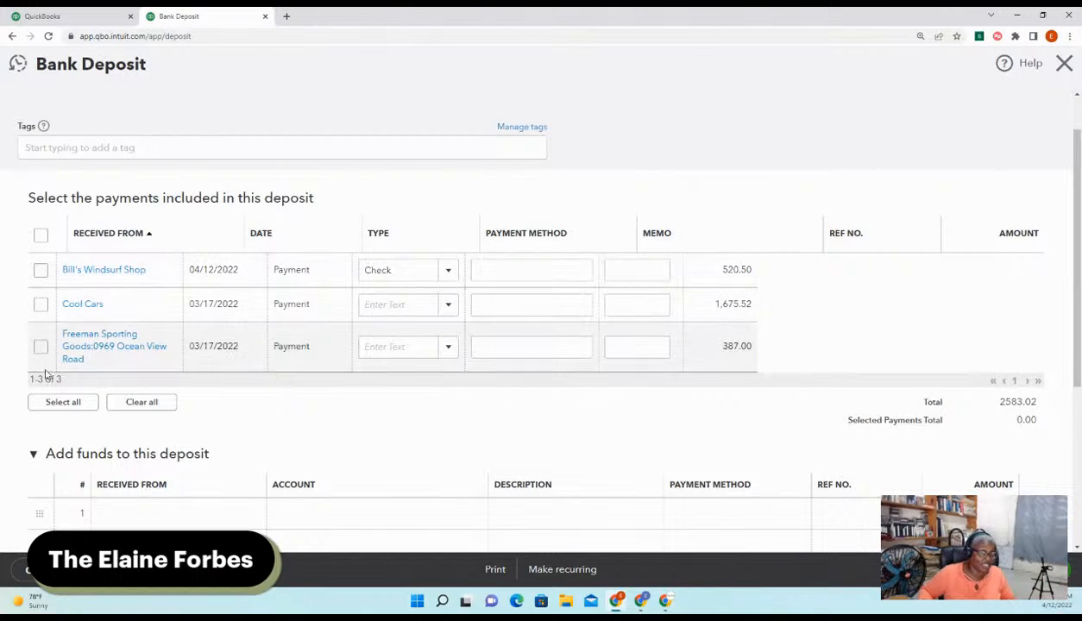
left_click(41, 270)
left_click(40, 303)
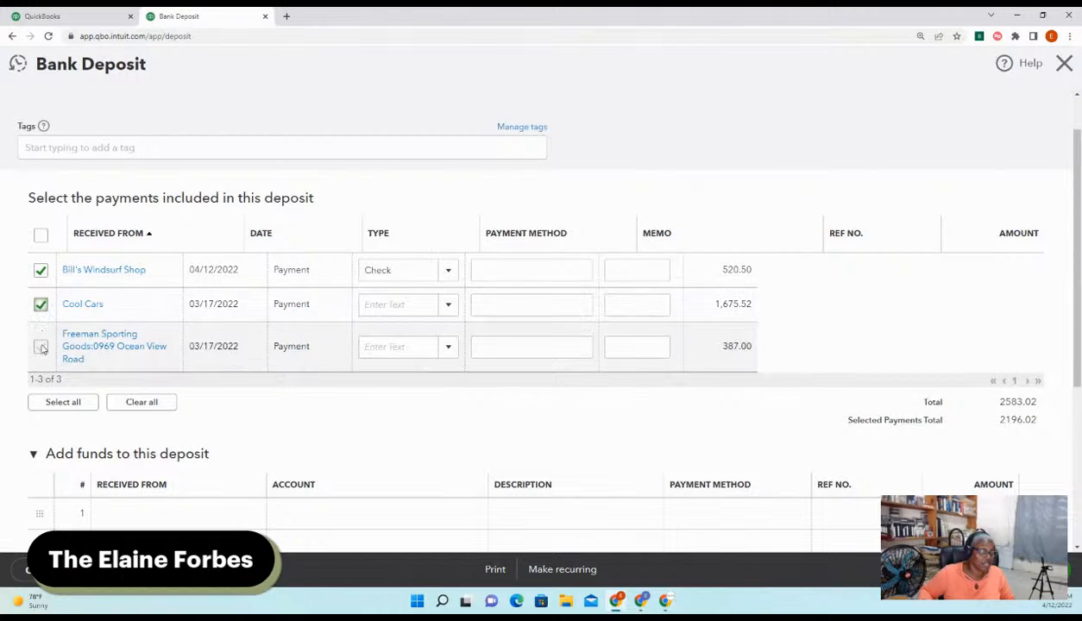
left_click(40, 346)
scroll(828, 349, "down", 3)
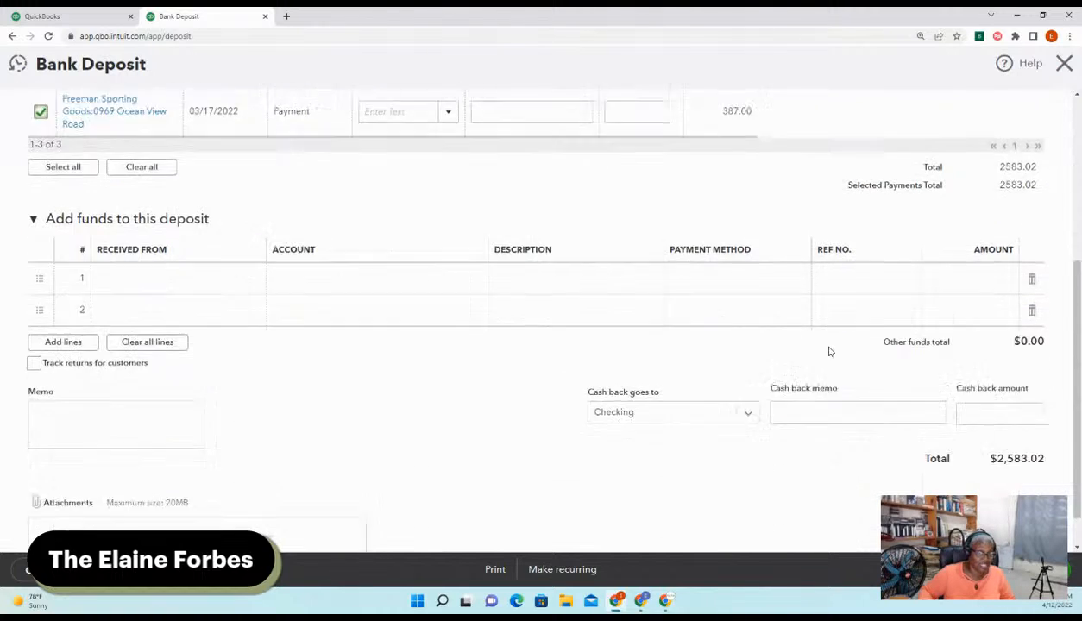
scroll(828, 345, "up", 2)
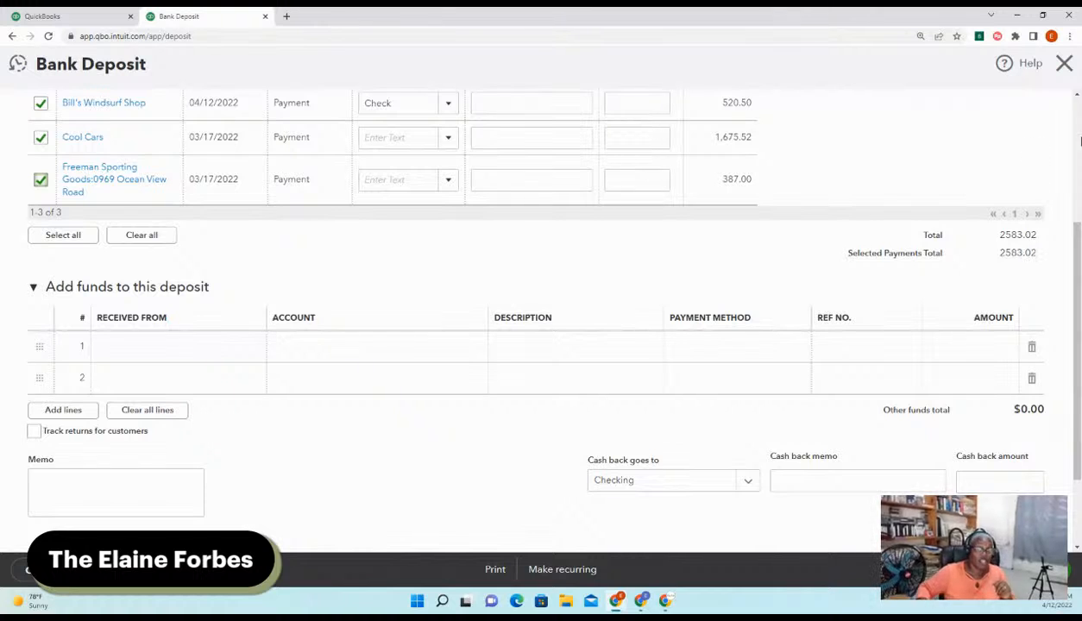
scroll(1060, 374, "up", 2)
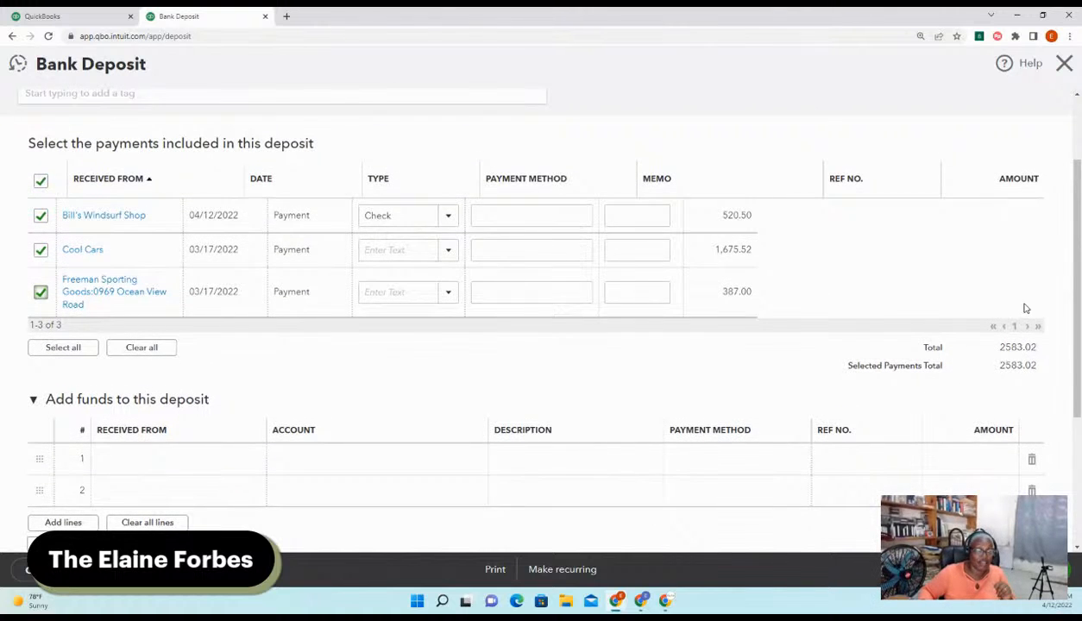
scroll(1024, 306, "down", 3)
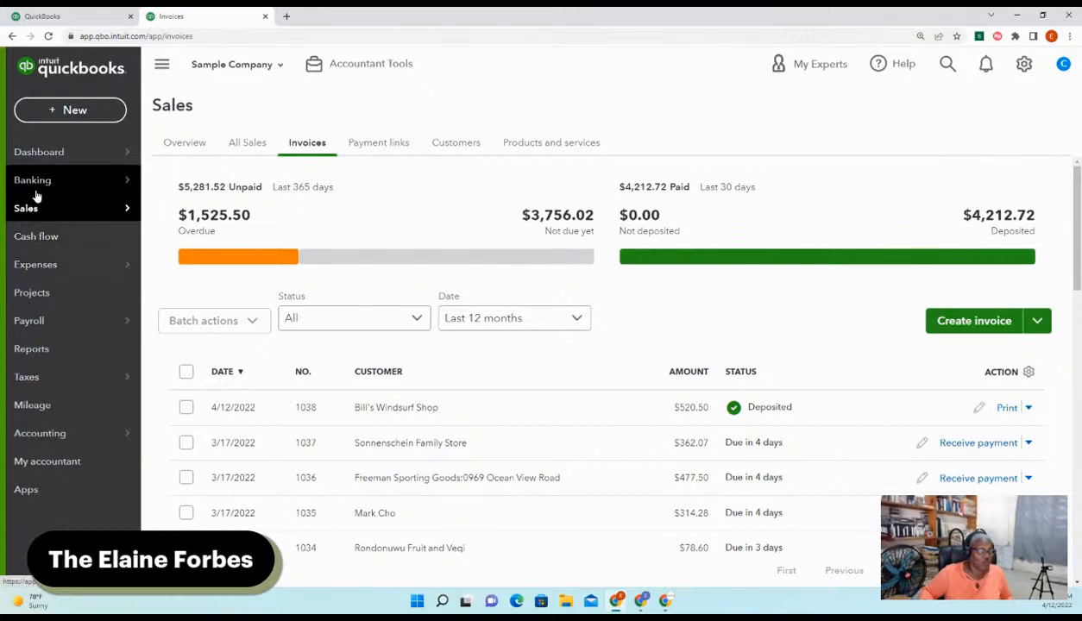
Open the bank transactions, also in a new tab, and look through the Checking transactions for review for the deposit
mouse_move(67, 208)
right_click(181, 178)
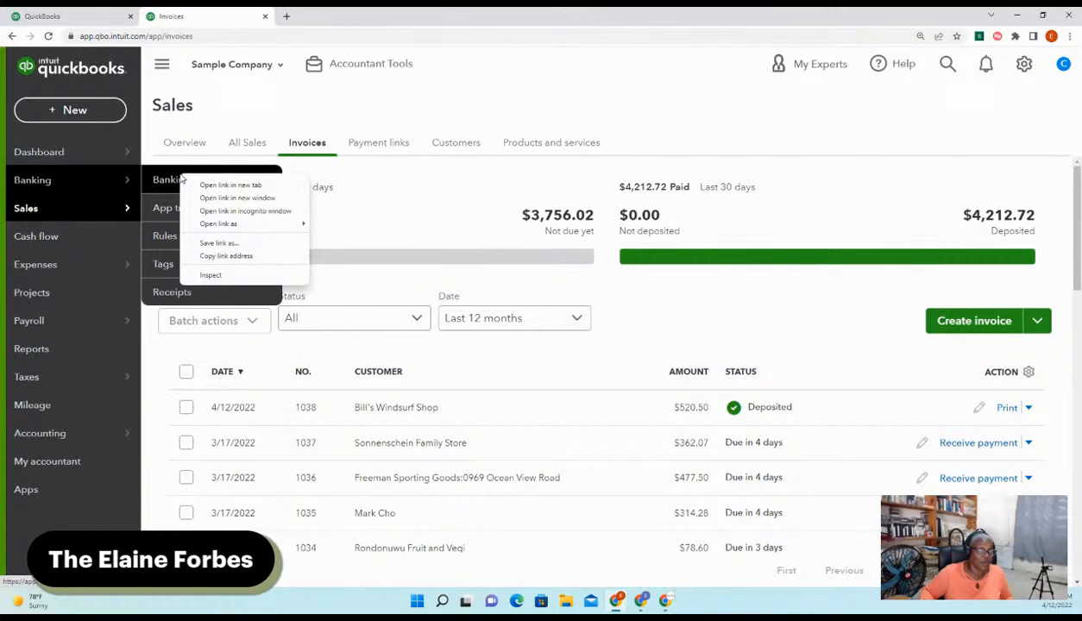
left_click(231, 185)
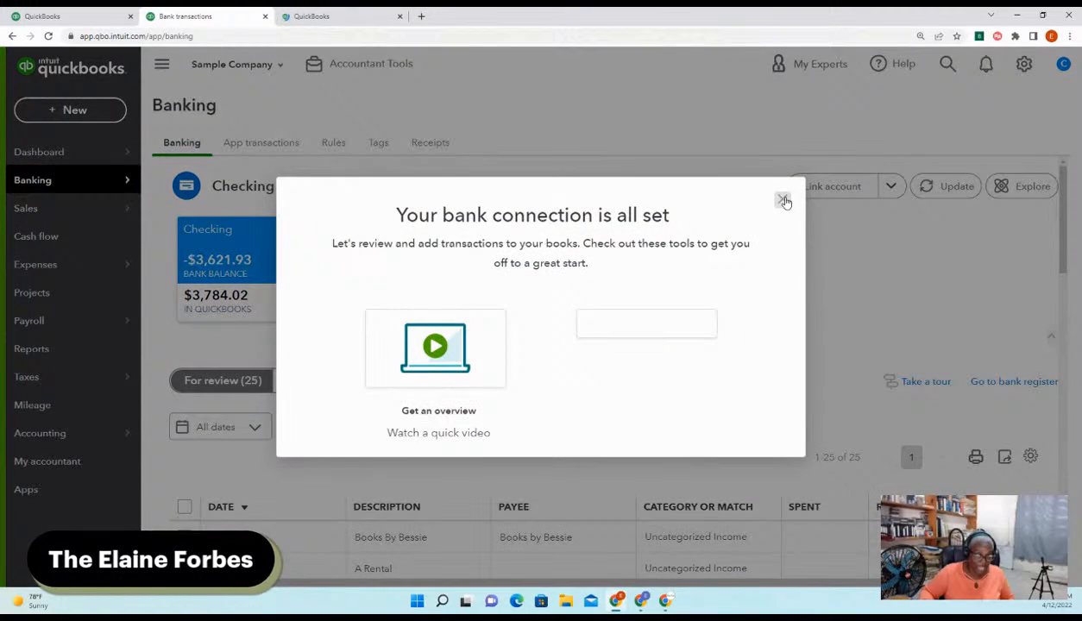
left_click(783, 200)
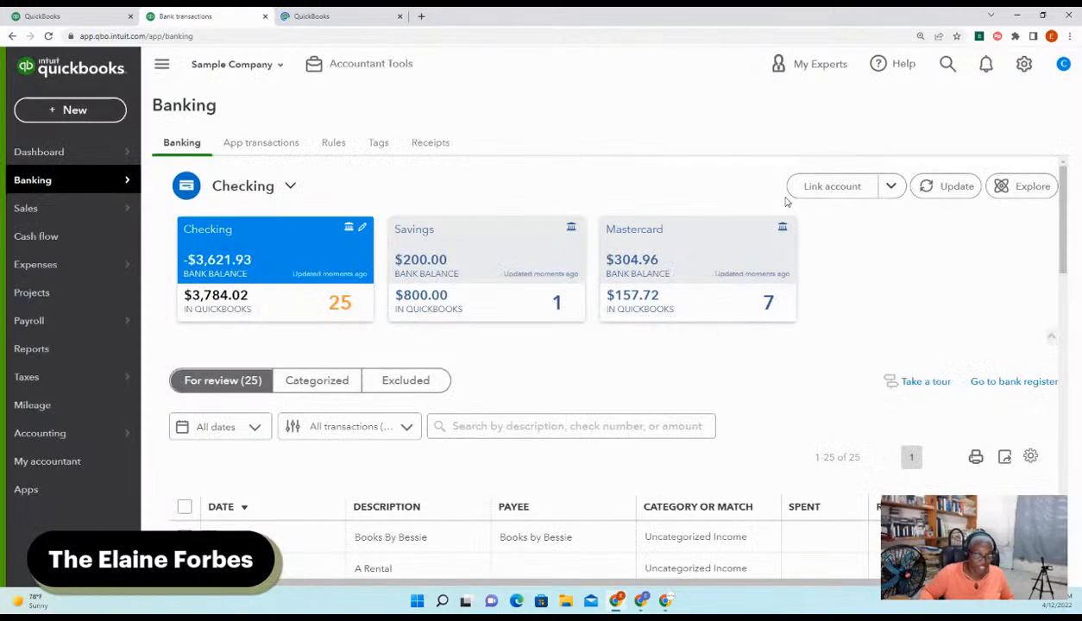
scroll(848, 353, "down", 4)
scroll(850, 352, "down", 1)
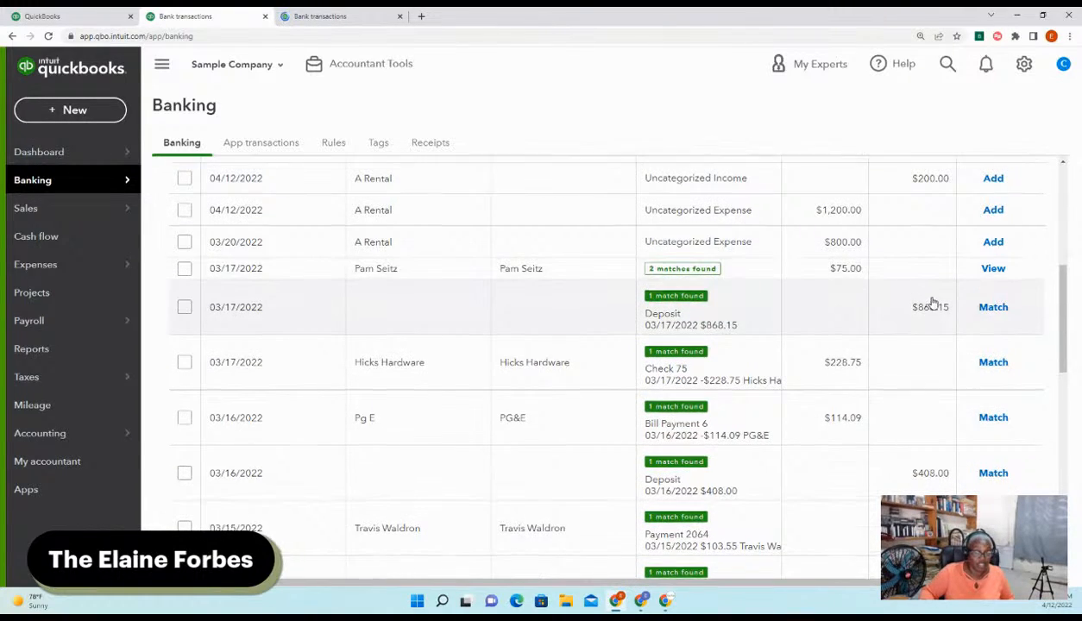
scroll(930, 302, "up", 3)
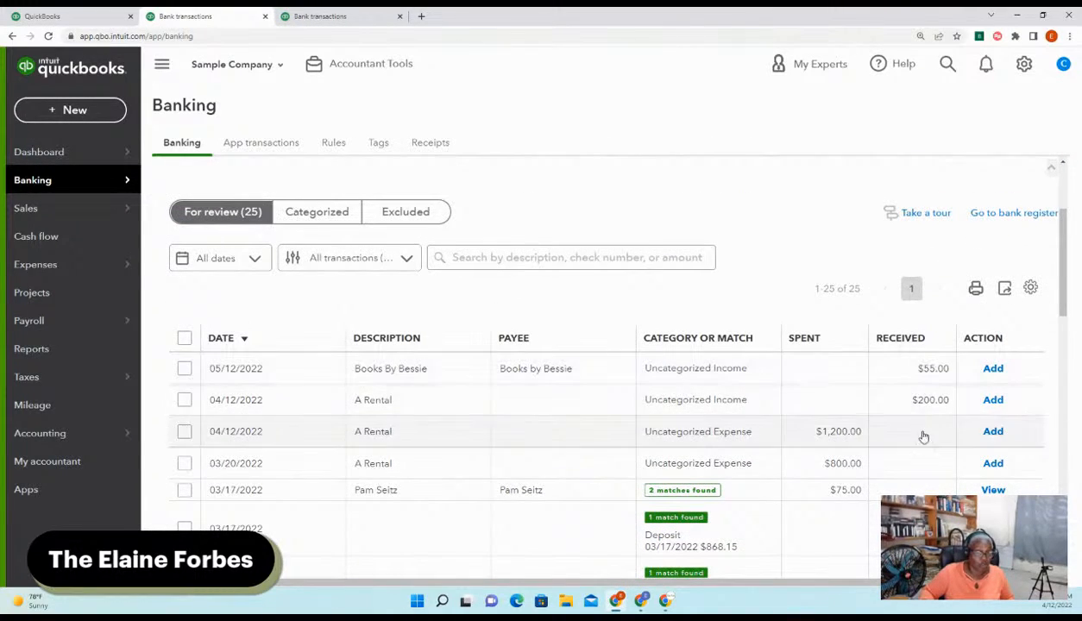
scroll(921, 435, "down", 3)
scroll(919, 470, "down", 2)
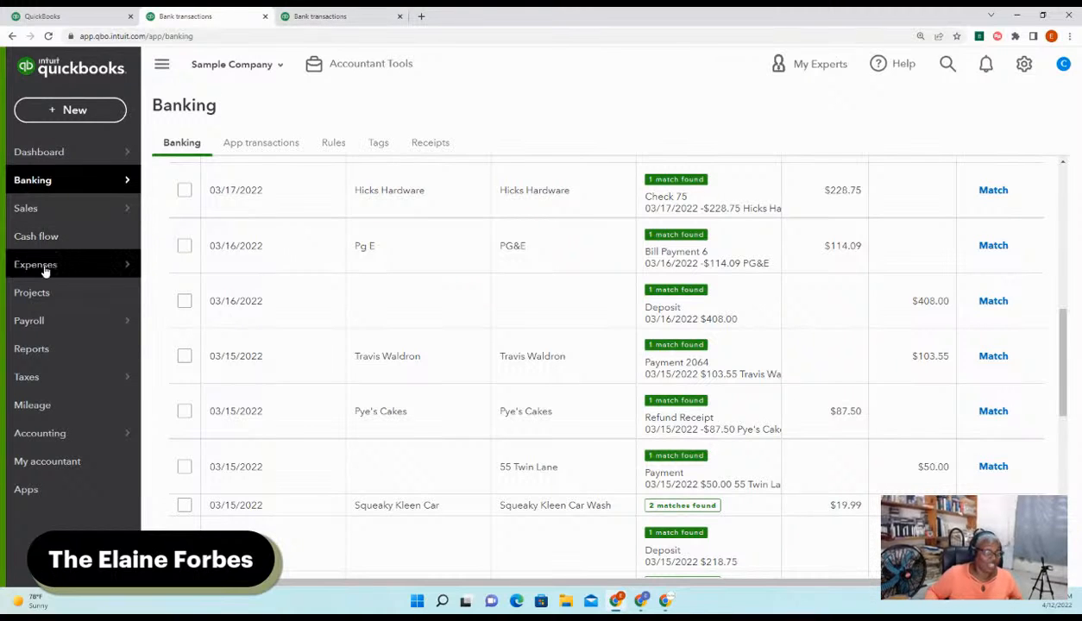
Return to the sales invoices and look through the list to compare invoice statuses
left_click(46, 210)
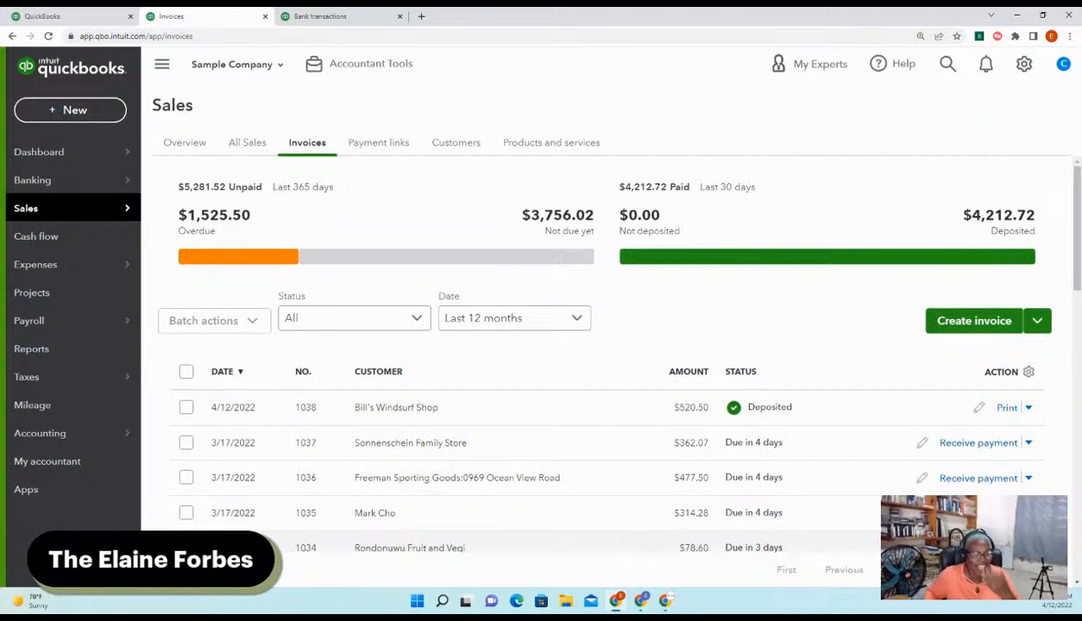
scroll(583, 450, "down", 1)
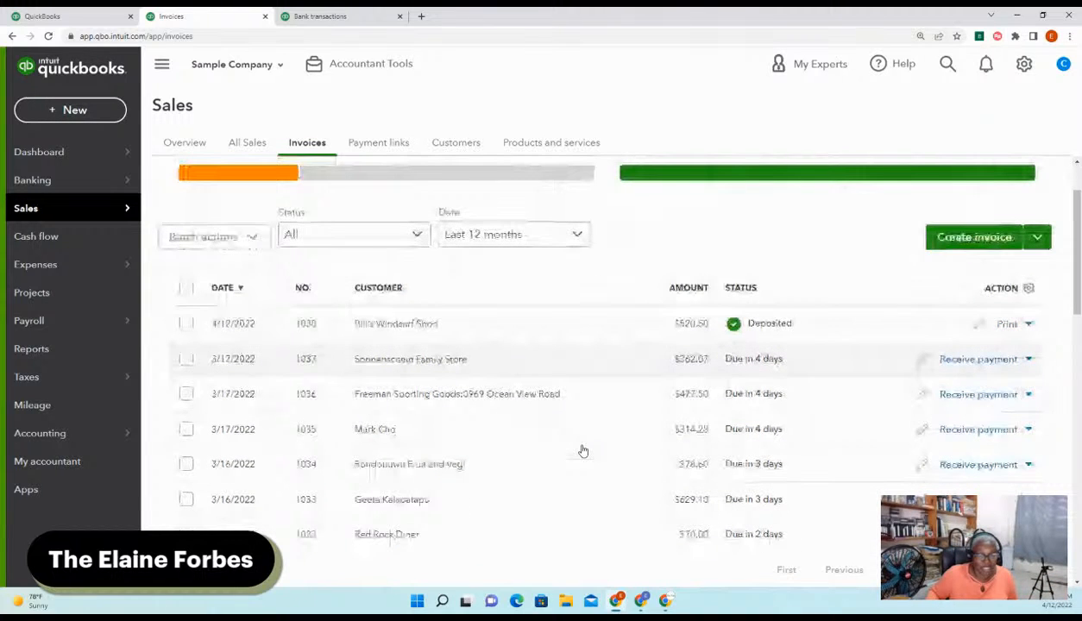
scroll(584, 450, "down", 2)
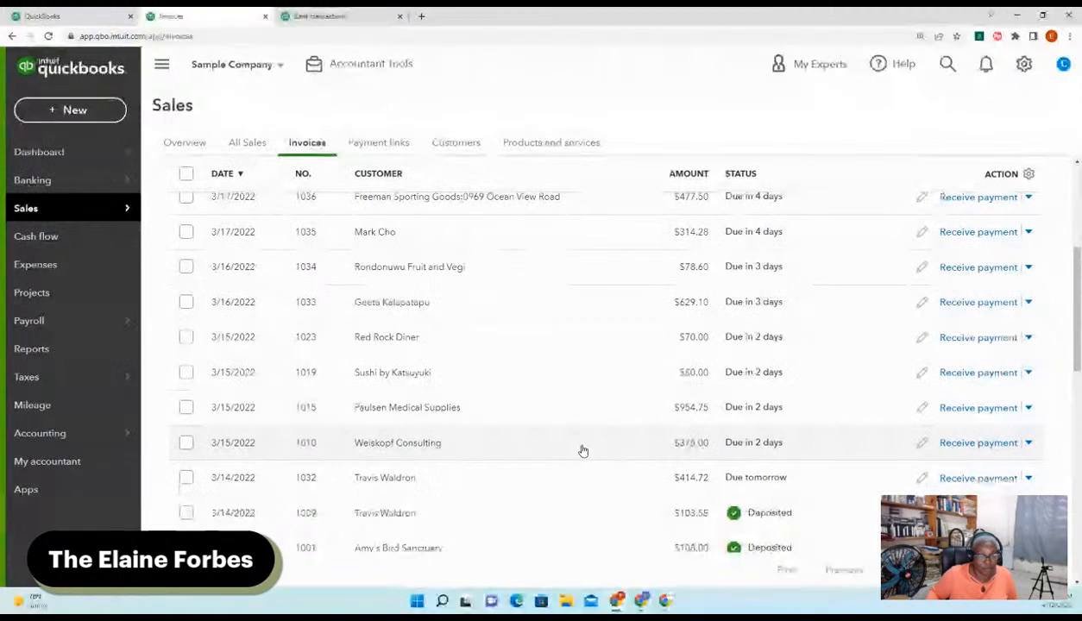
scroll(583, 450, "up", 3)
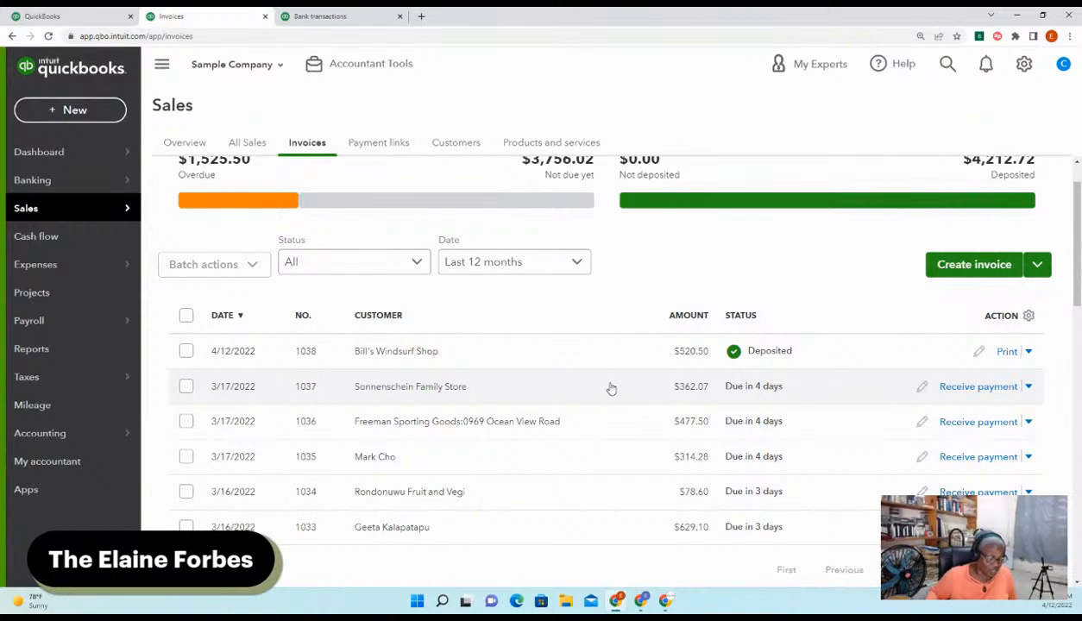
Switch to the bank transactions tab and examine the received amounts and suggested matches awaiting review
left_click(345, 15)
scroll(867, 398, "down", 3)
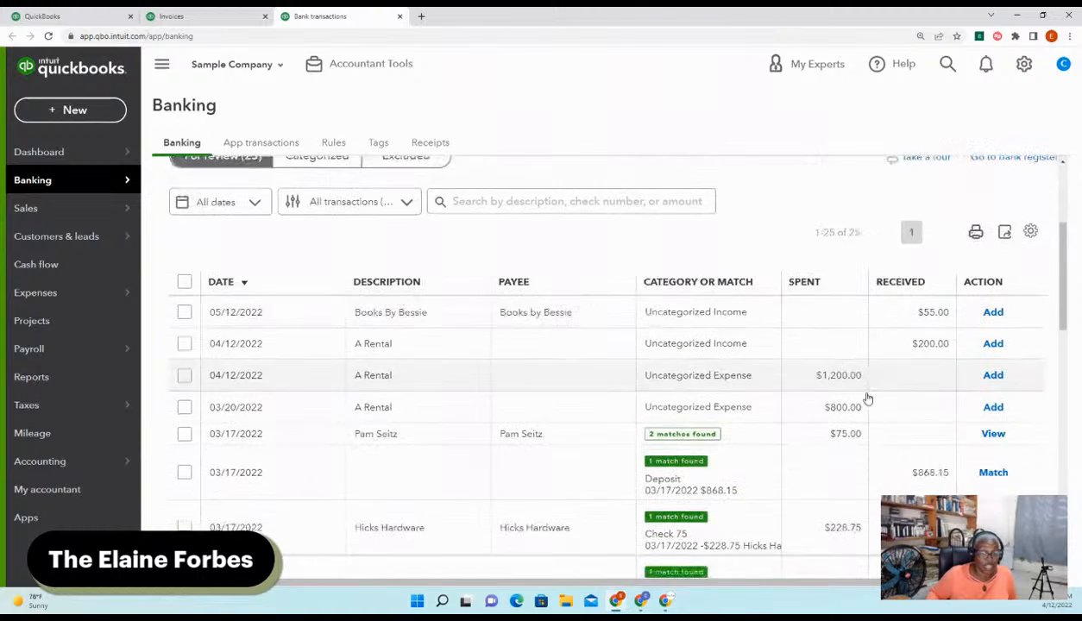
scroll(867, 398, "down", 2)
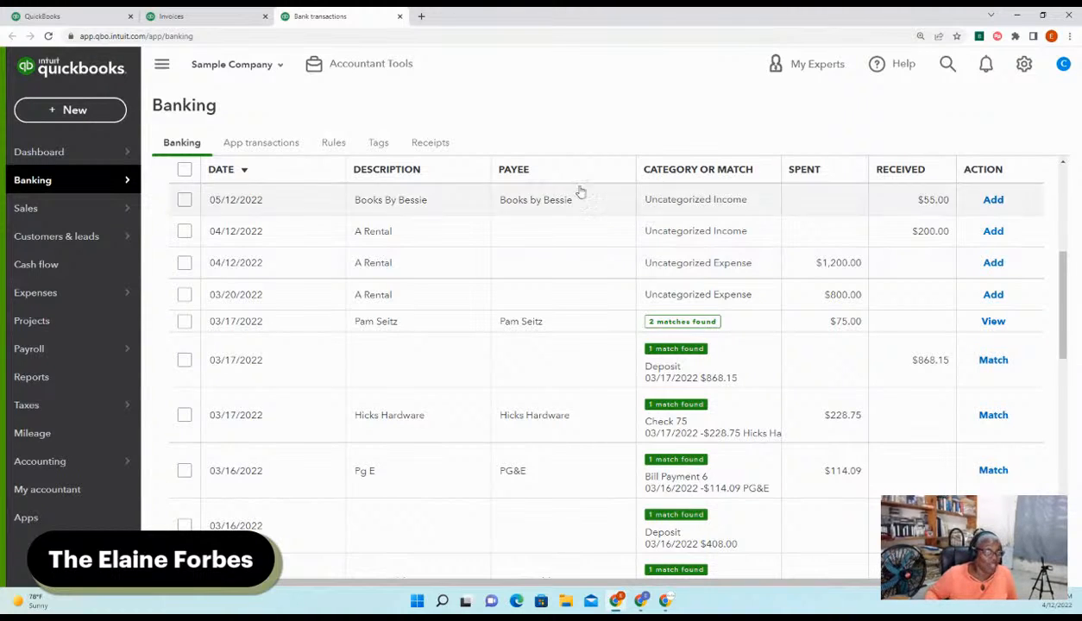
Return to the sales invoices, open the Sonnenschein Family Store invoice and examine its actions, line items, tax and balance due
left_click(208, 17)
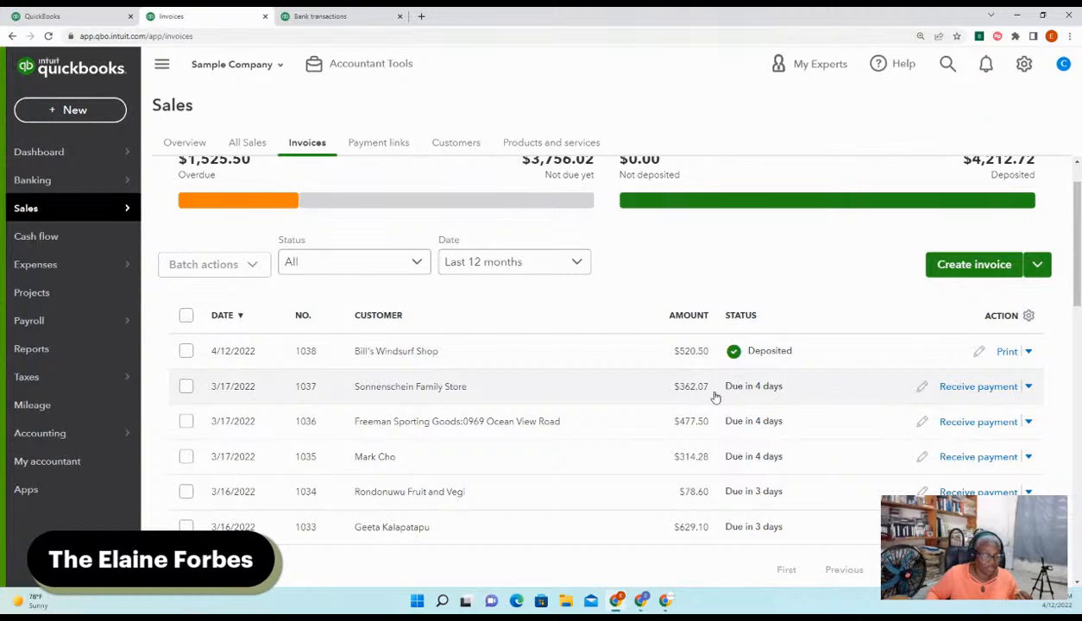
left_click(423, 390)
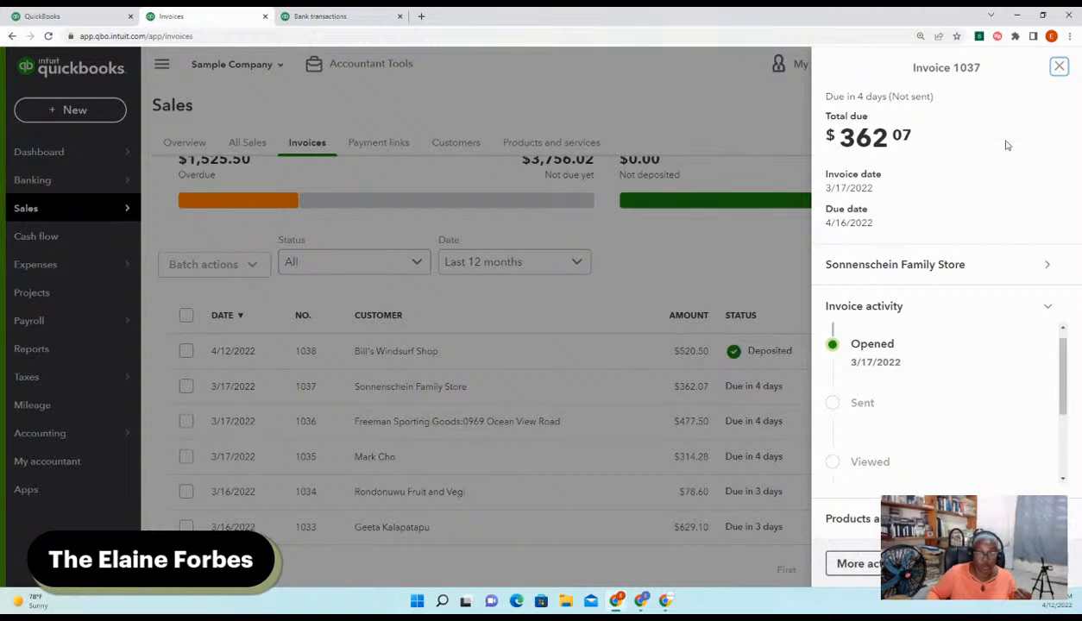
left_click(858, 563)
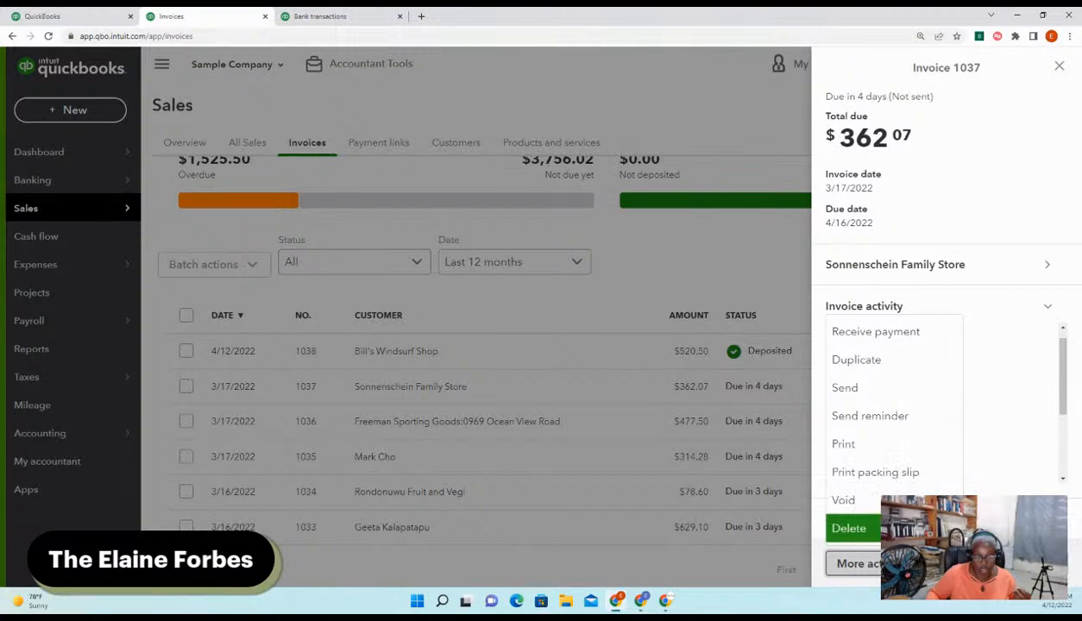
left_click(736, 272)
left_click(1028, 389)
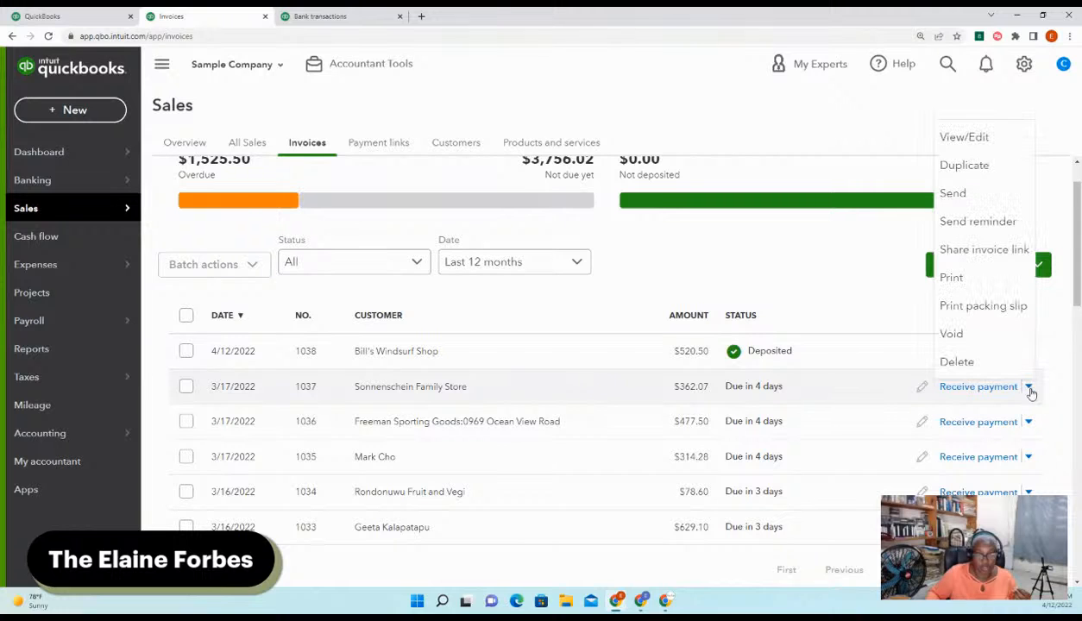
left_click(966, 137)
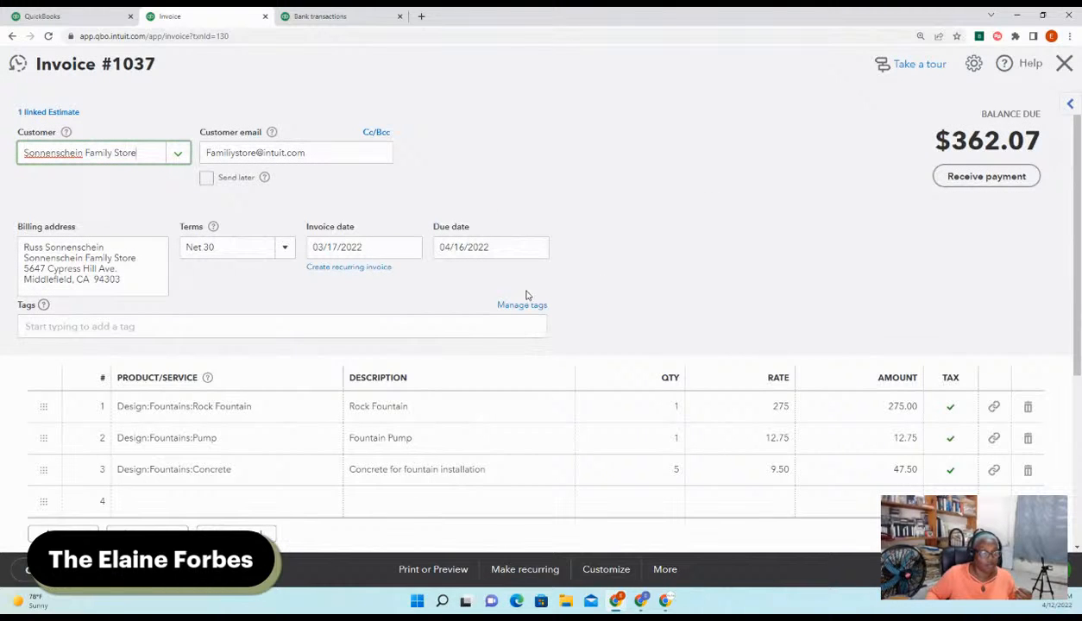
scroll(566, 297, "down", 1)
scroll(568, 298, "down", 1)
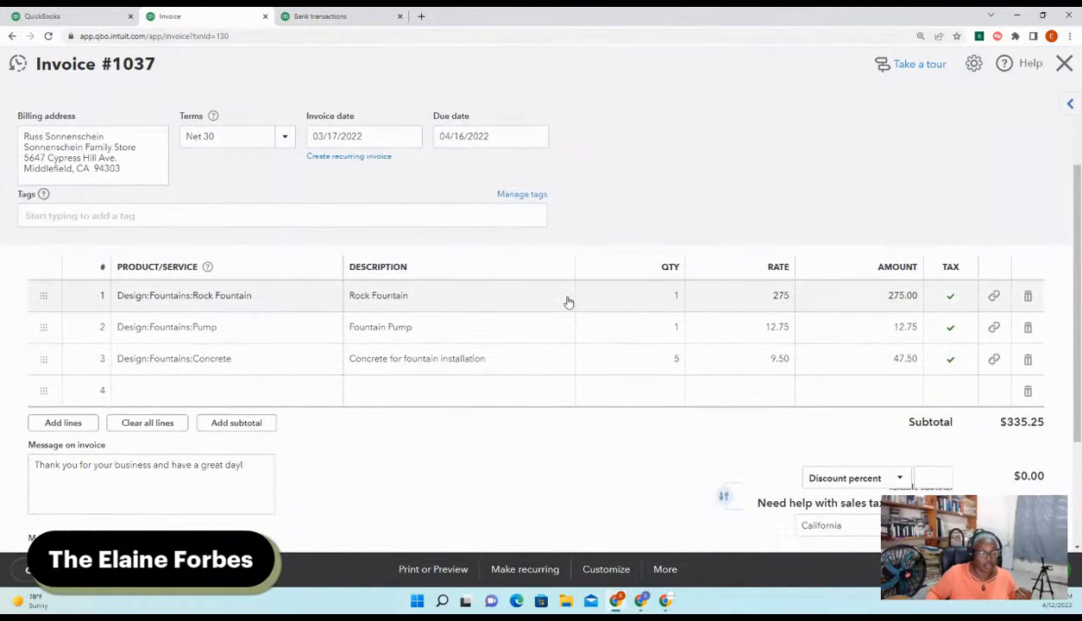
scroll(567, 302, "down", 3)
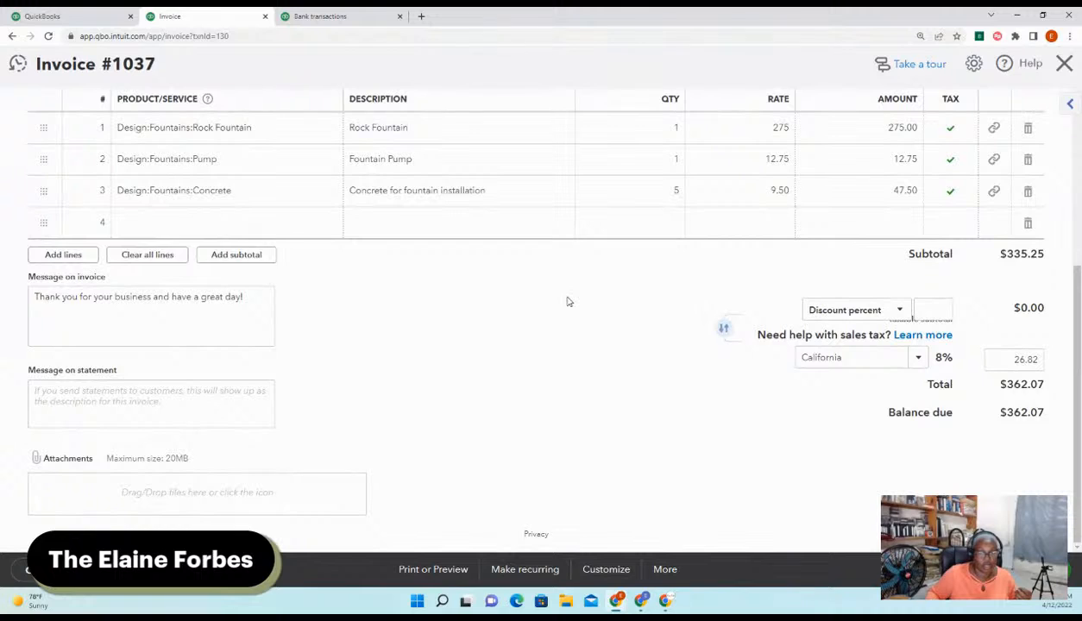
scroll(568, 302, "up", 5)
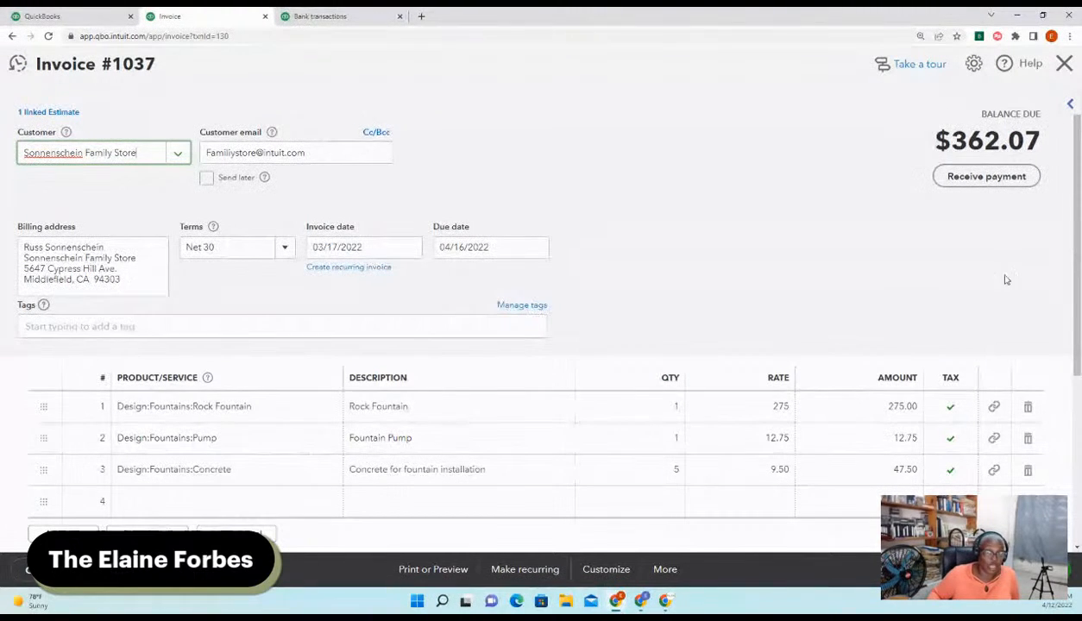
left_click(992, 177)
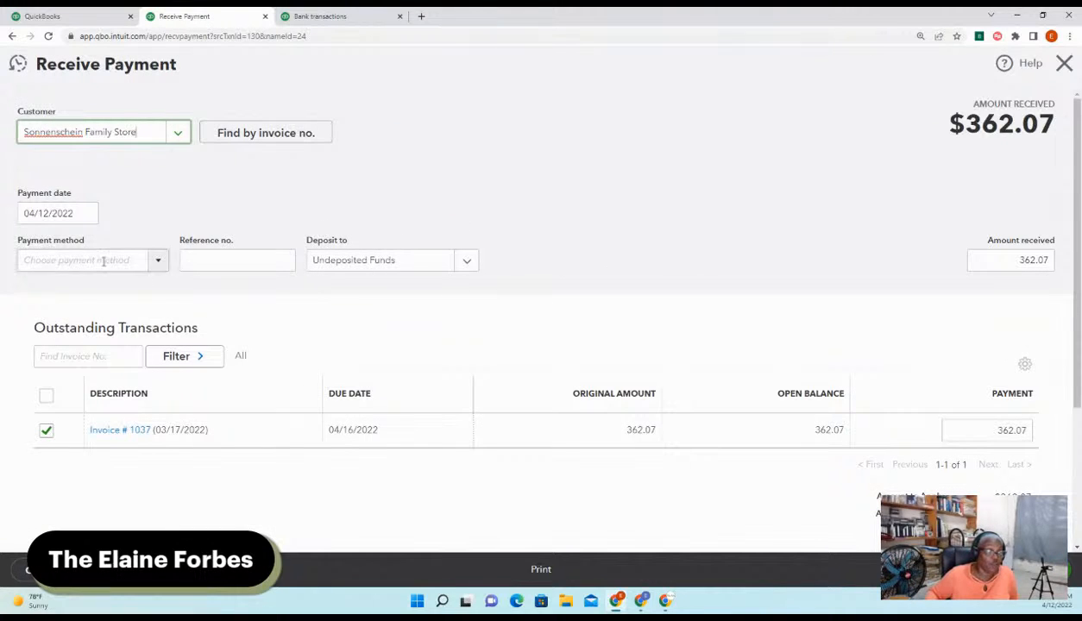
left_click(466, 266)
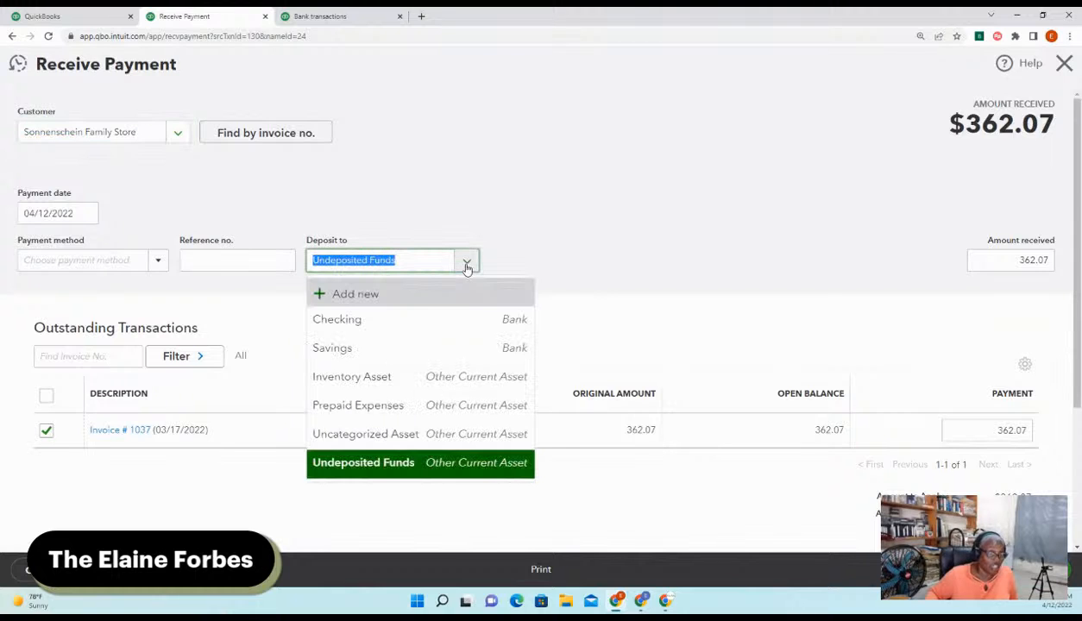
left_click(382, 321)
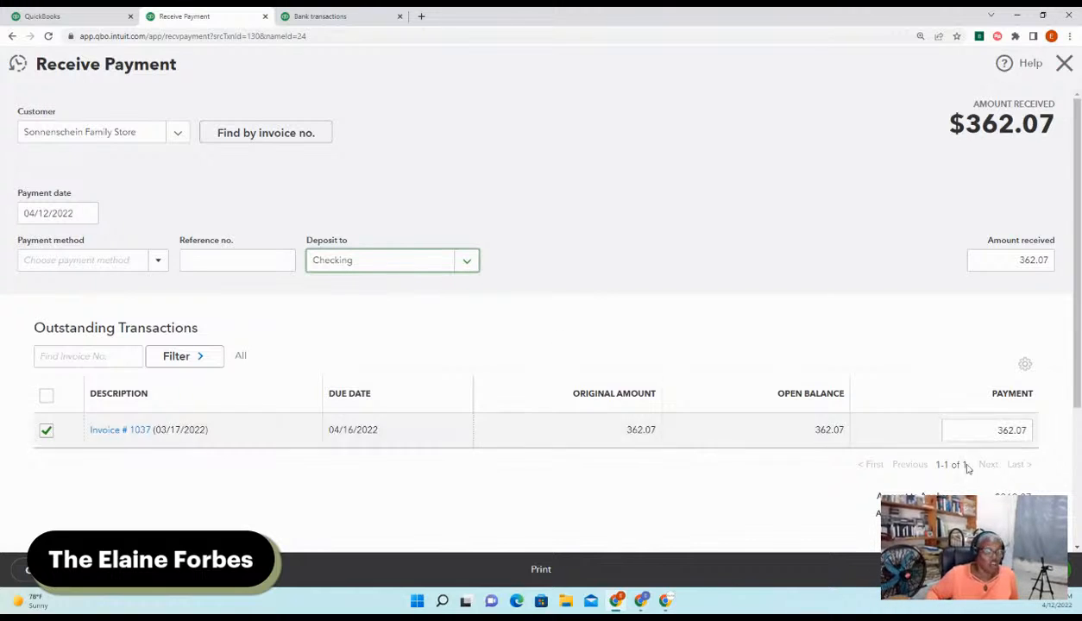
left_click(467, 261)
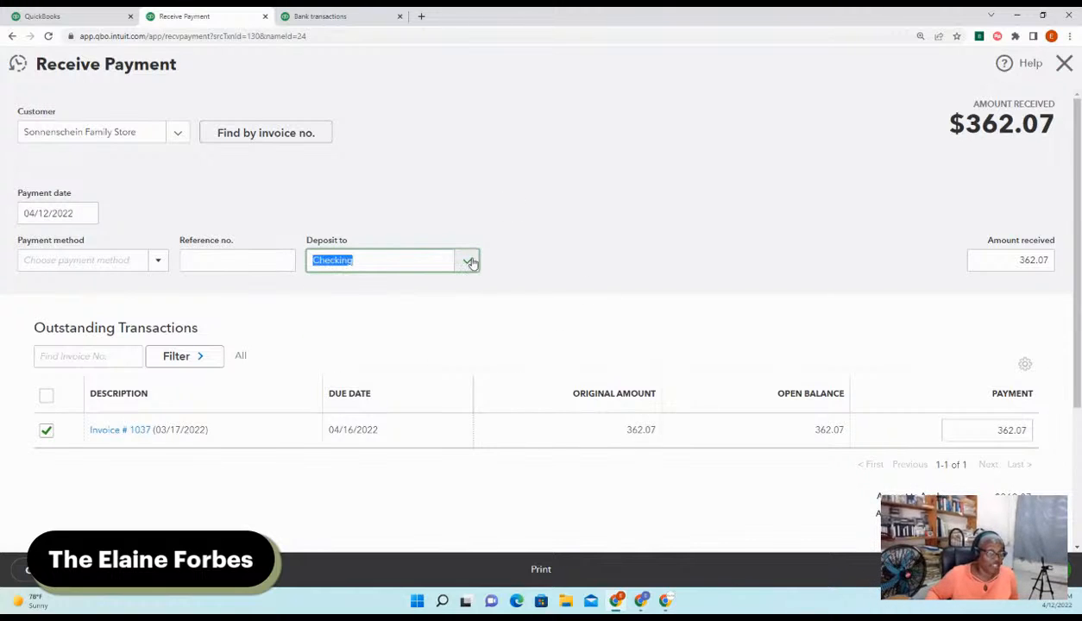
left_click(467, 260)
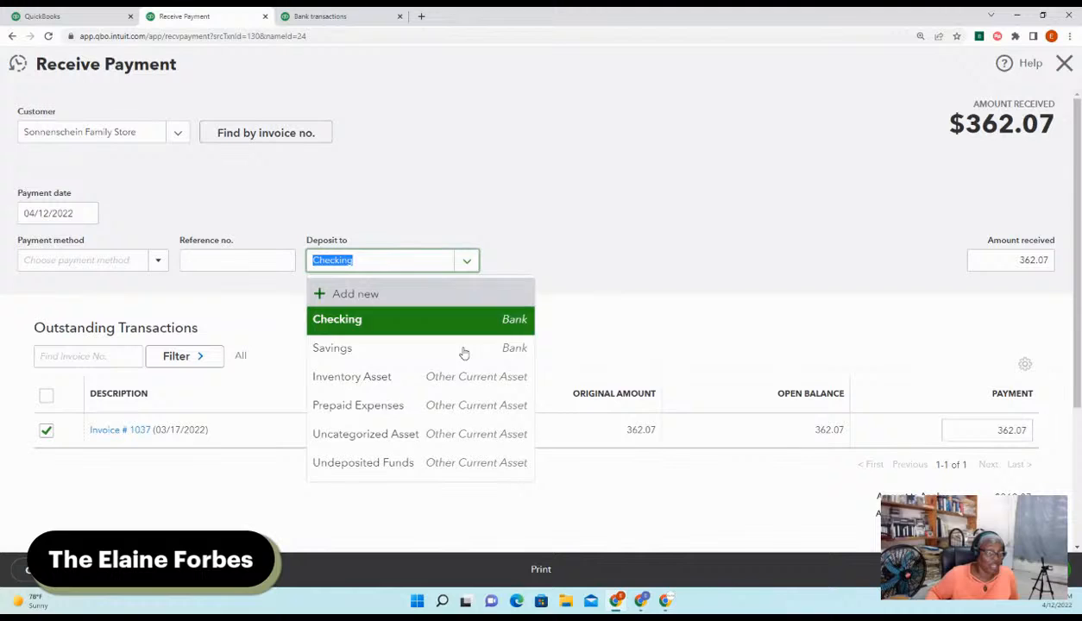
left_click(384, 463)
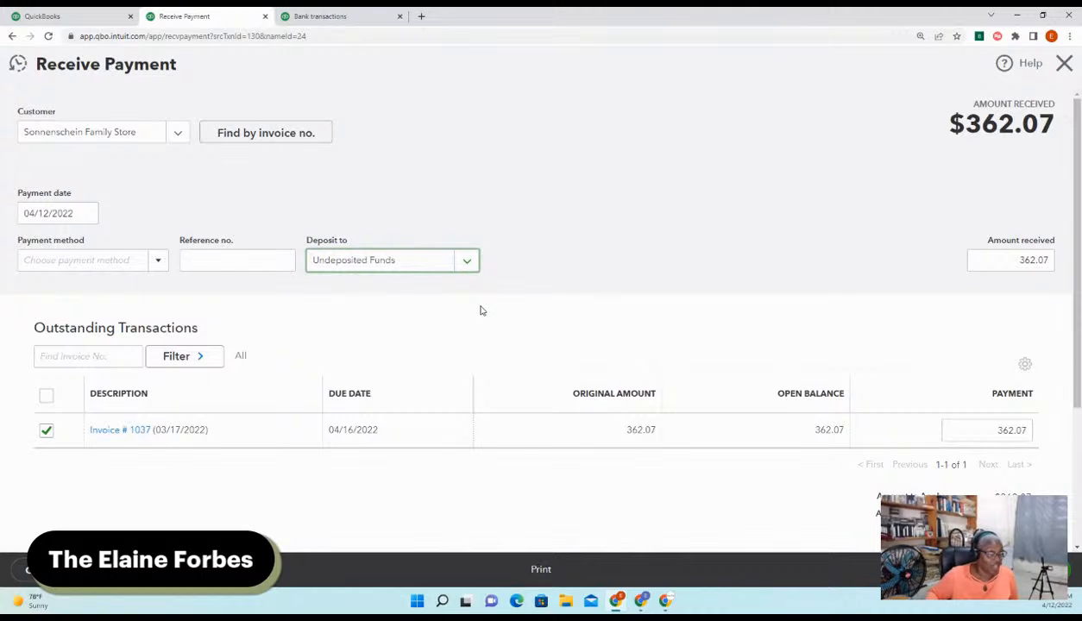
left_click(467, 264)
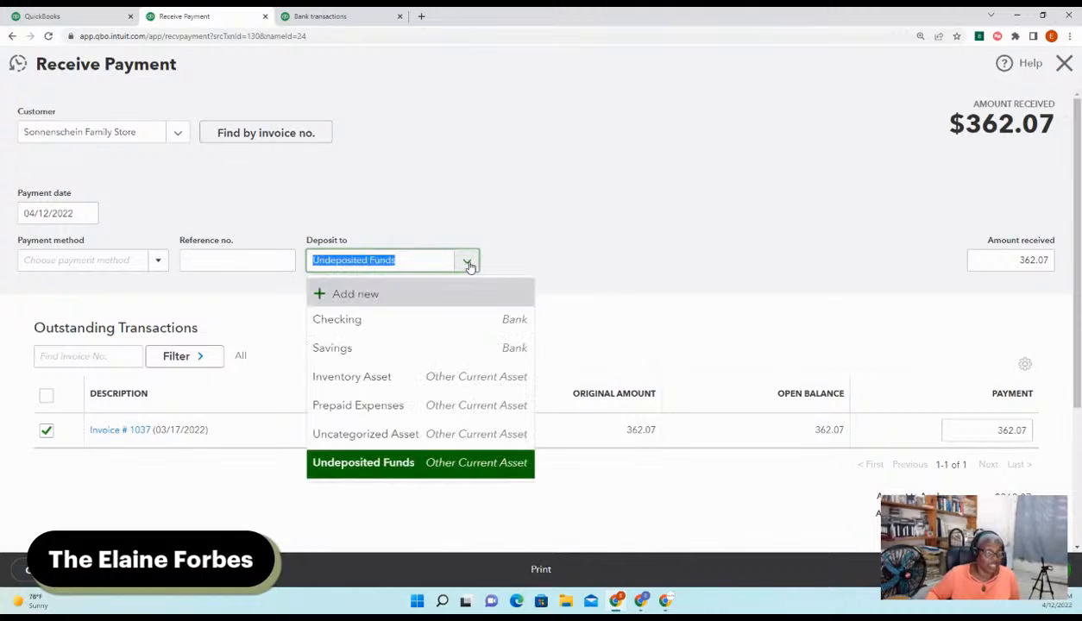
left_click(359, 321)
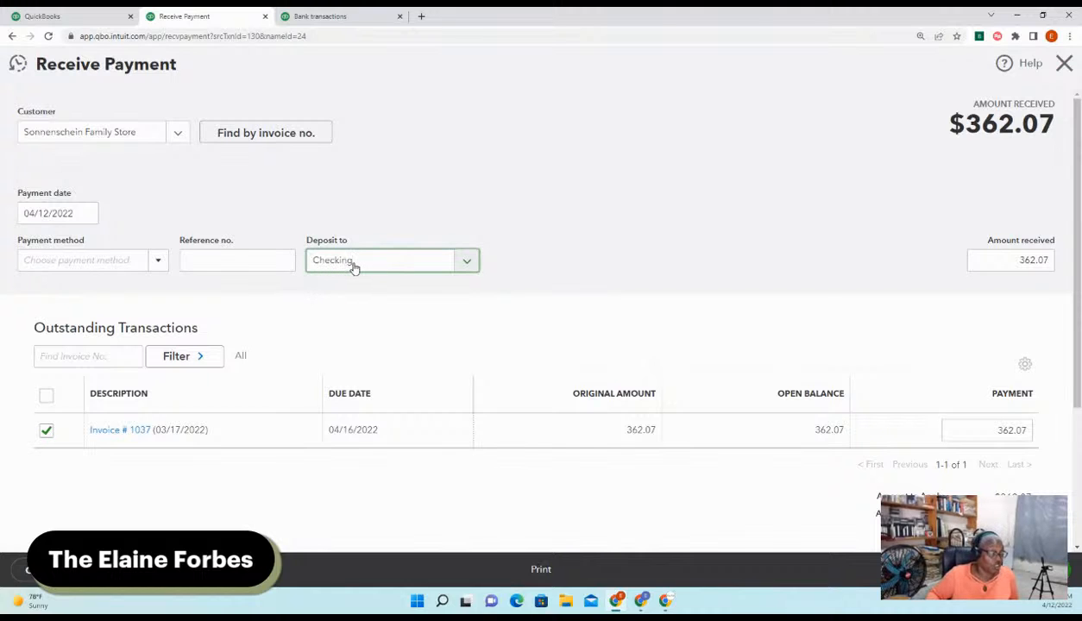
left_click(1064, 64)
left_click(614, 339)
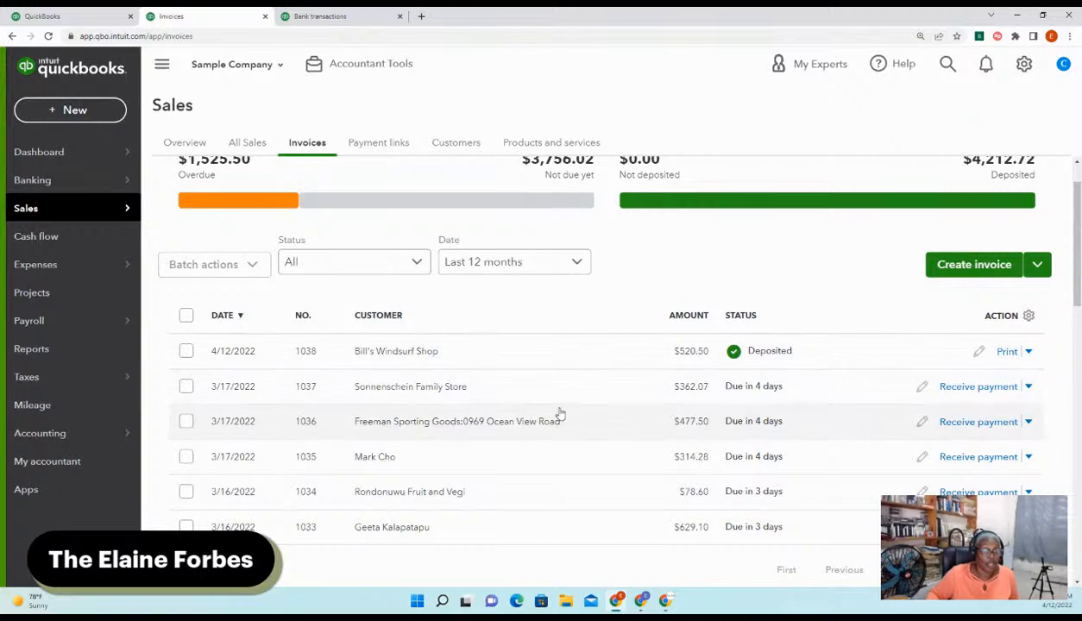
Switch to the bank transactions tab and check the matching record suggested for the $868.15 received on 03/17/2022
left_click(328, 16)
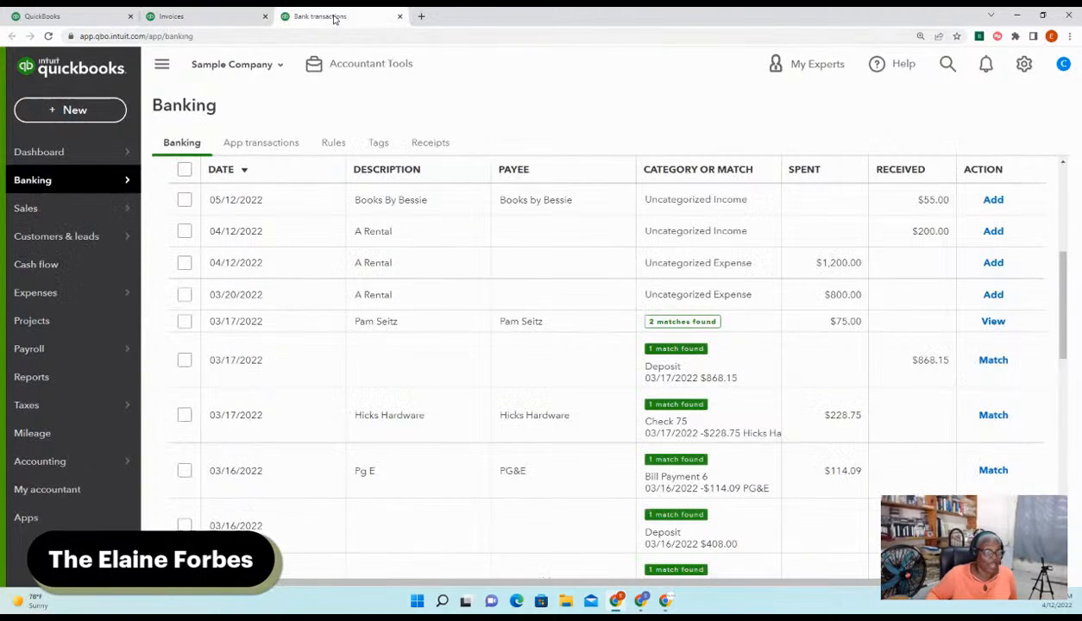
left_click(925, 369)
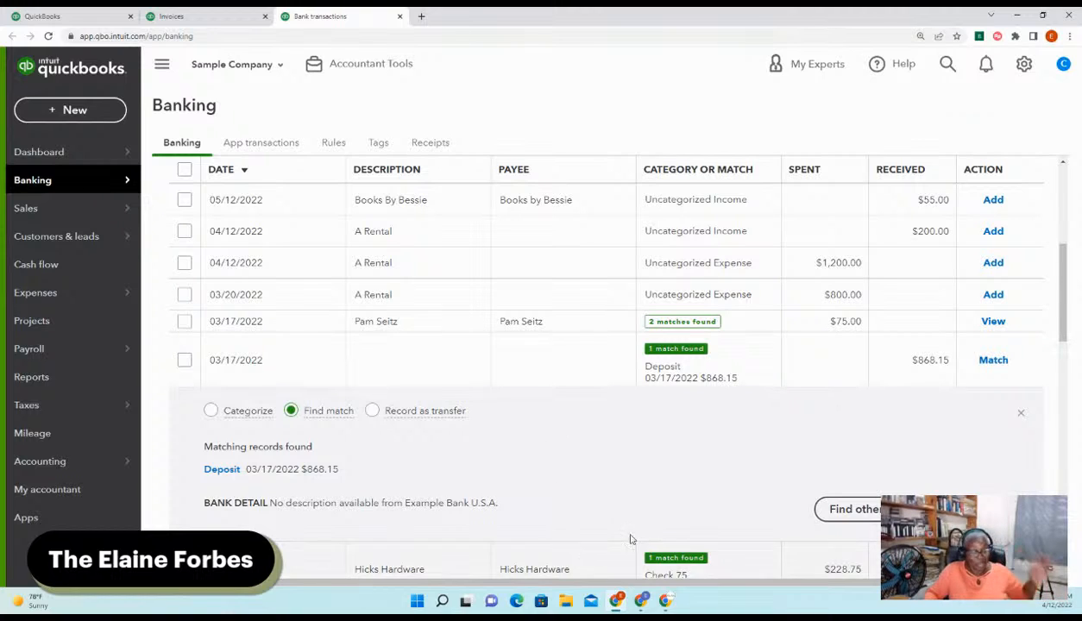
left_click(1020, 414)
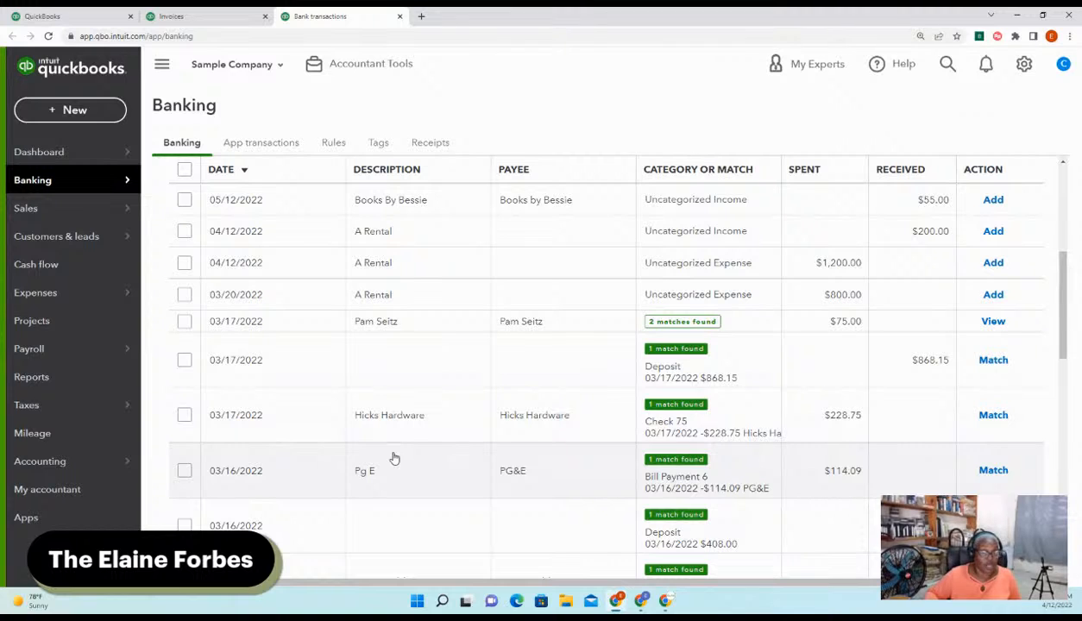
Start receiving payment for the Sonnenschein Family Store invoice, with Visa as the payment method and Checking as the deposit account
left_click(199, 17)
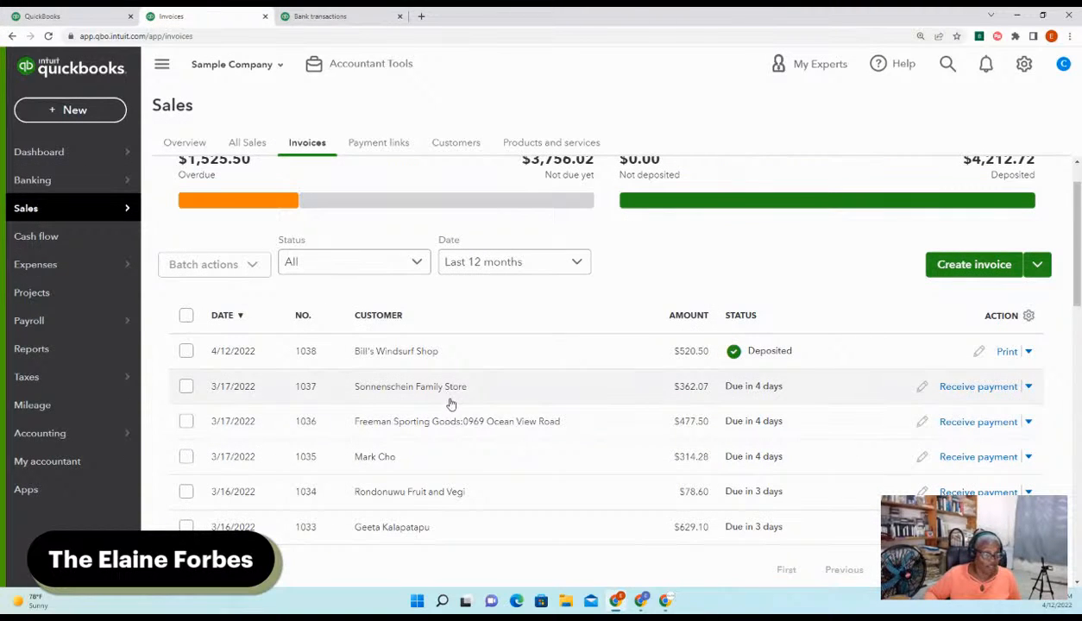
scroll(445, 401, "up", 1)
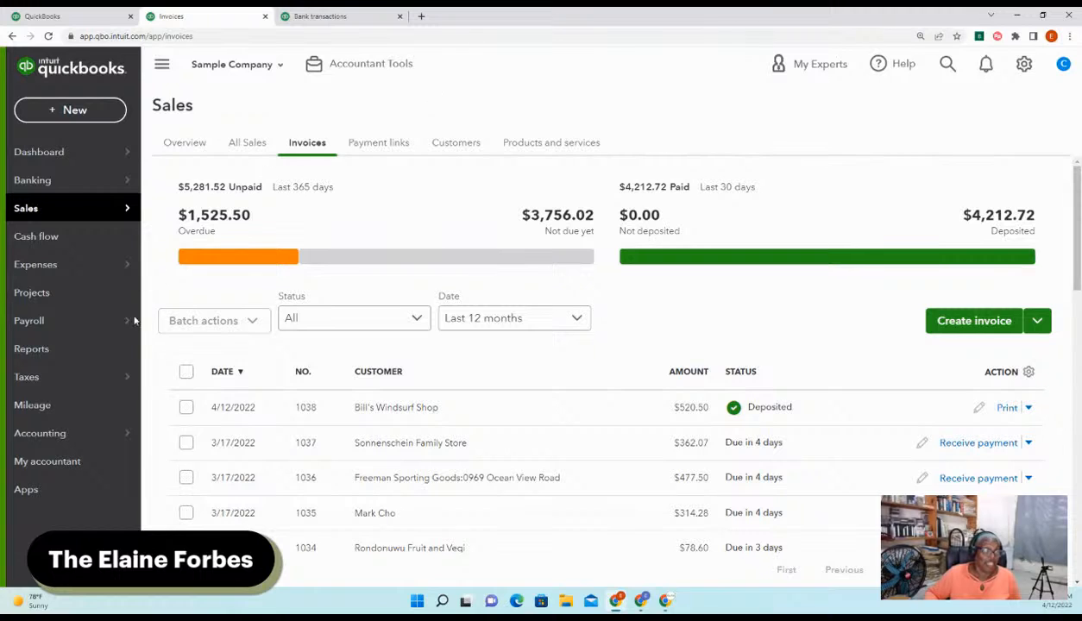
mouse_move(58, 212)
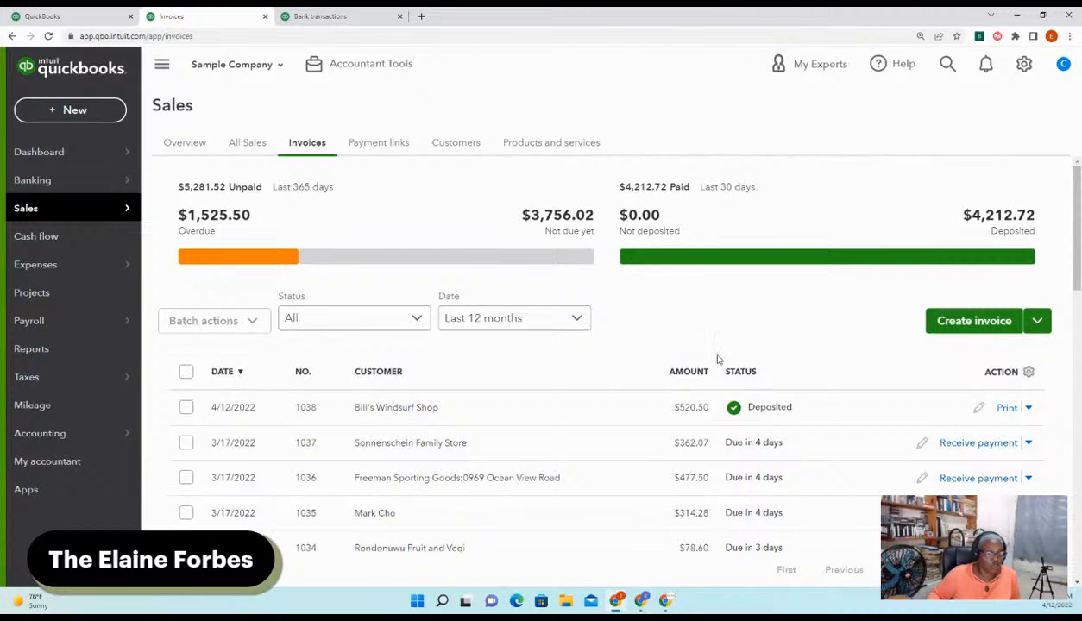
left_click(635, 444)
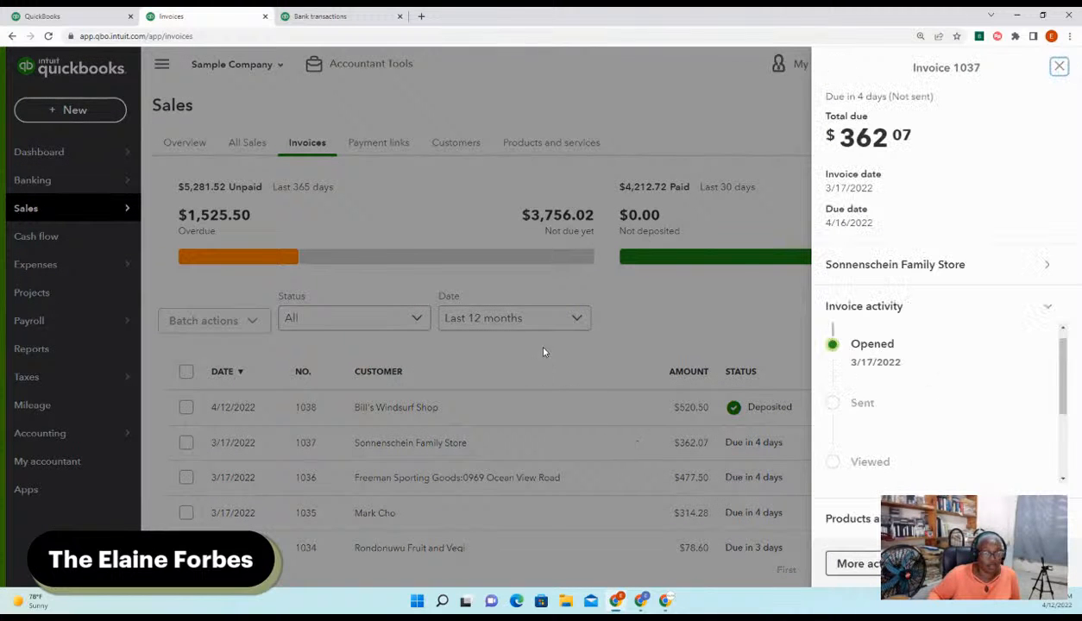
left_click(850, 566)
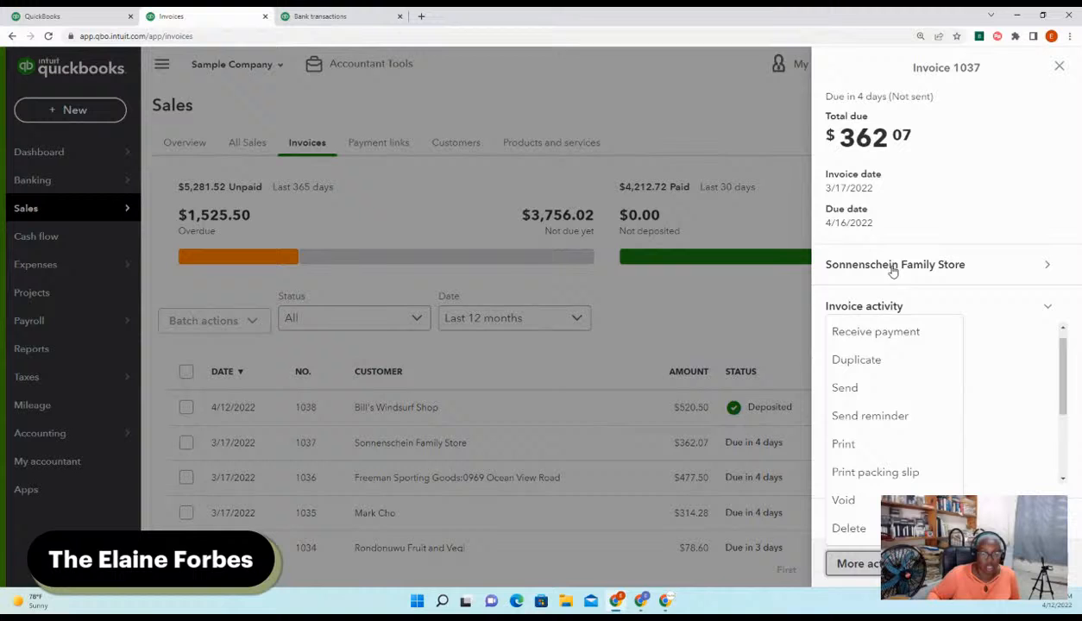
left_click(876, 333)
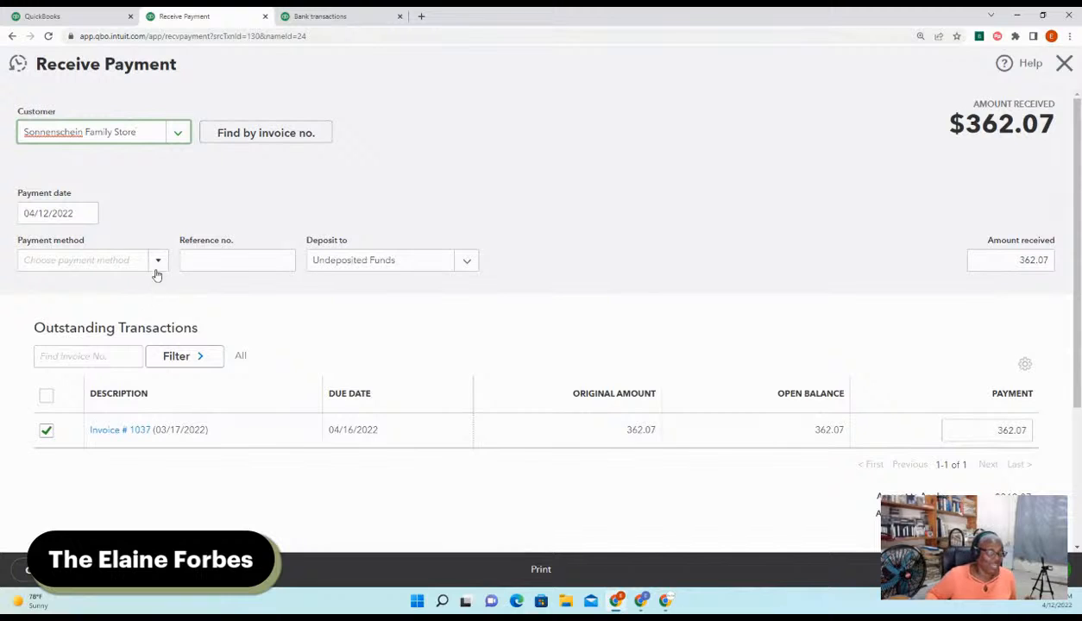
left_click(159, 264)
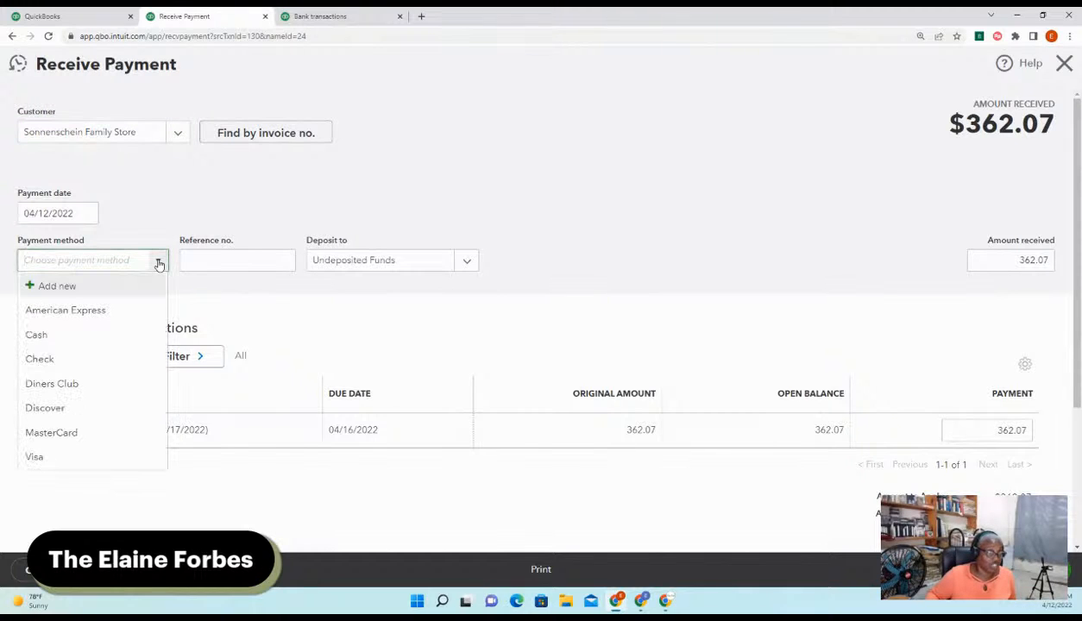
left_click(44, 459)
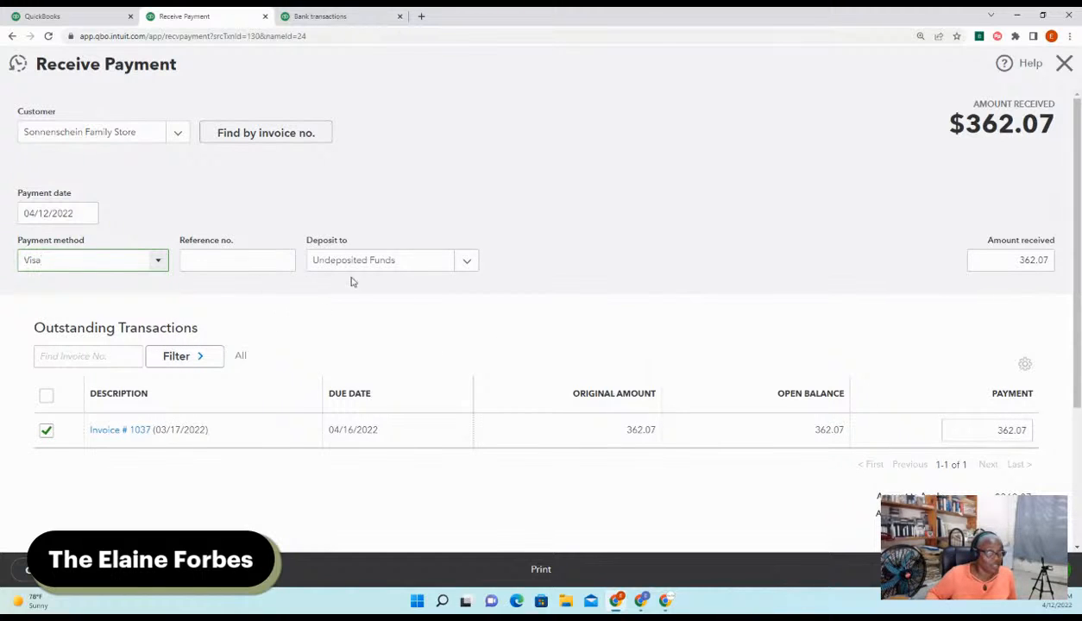
left_click(468, 261)
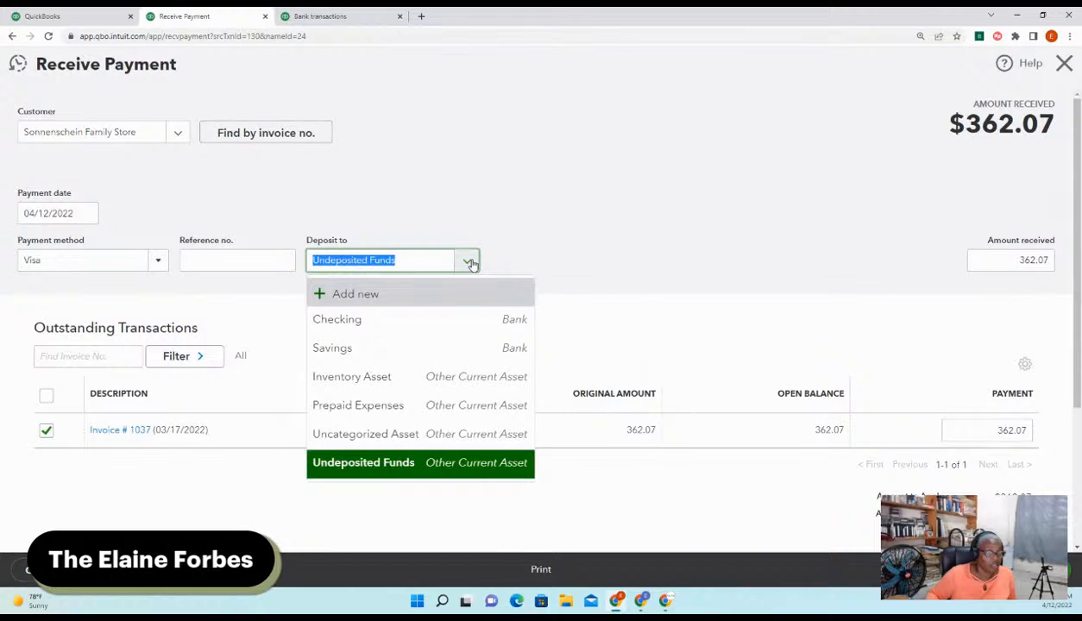
left_click(422, 319)
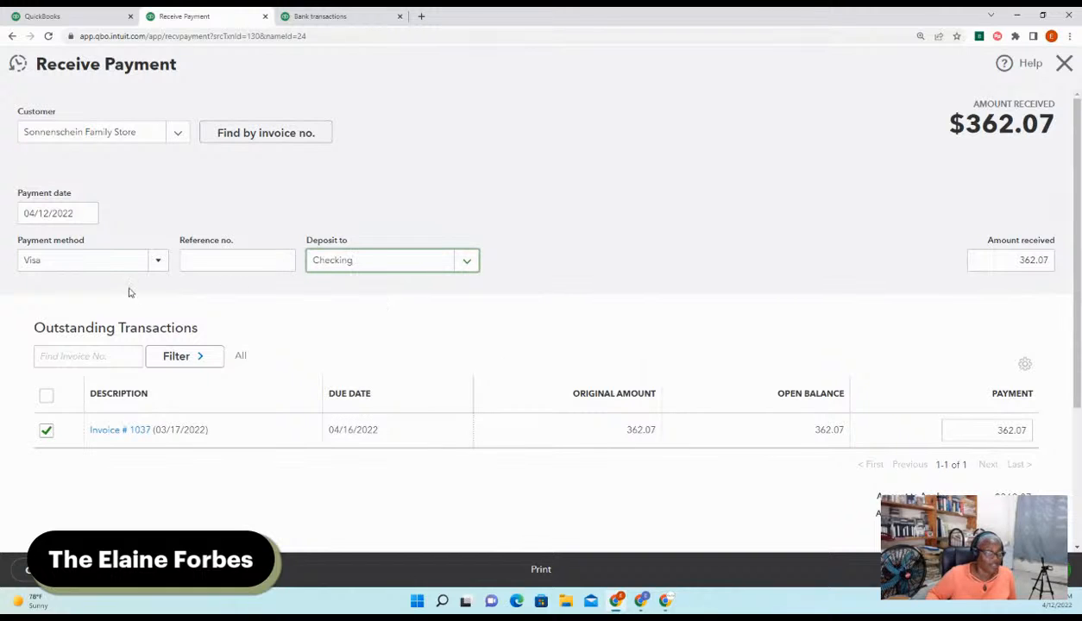
Try MasterCard and American Express as the payment method, and set it back to Visa
left_click(157, 261)
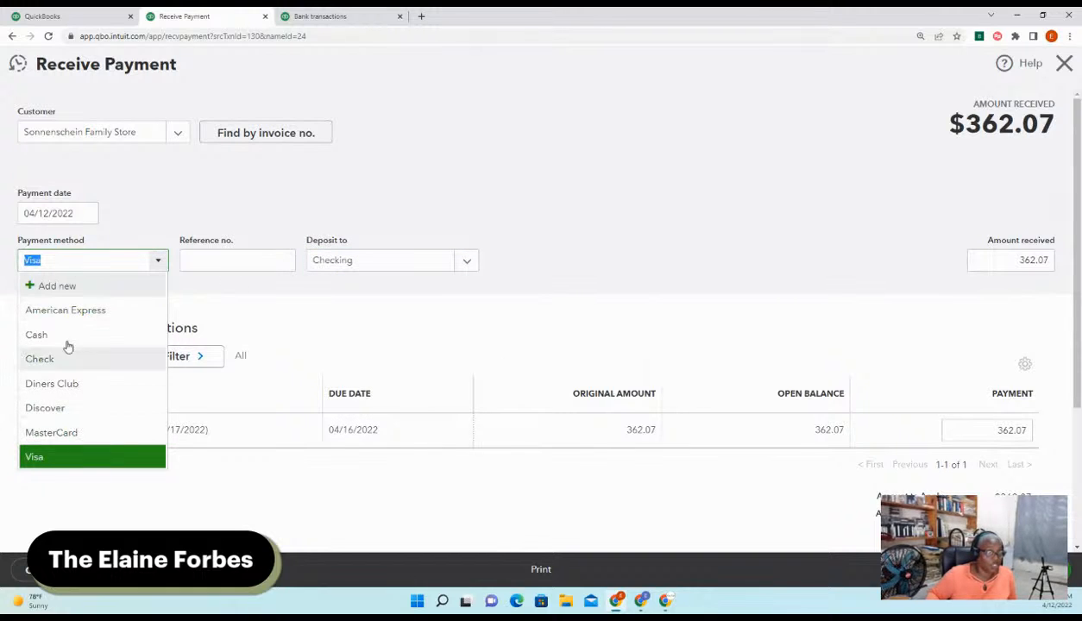
left_click(71, 433)
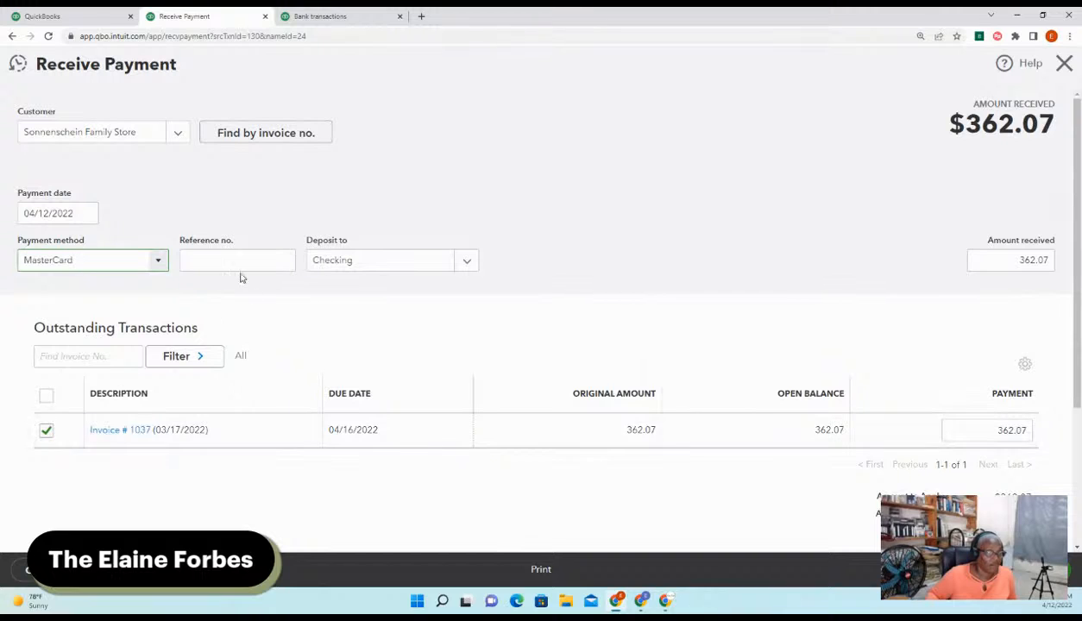
left_click(149, 264)
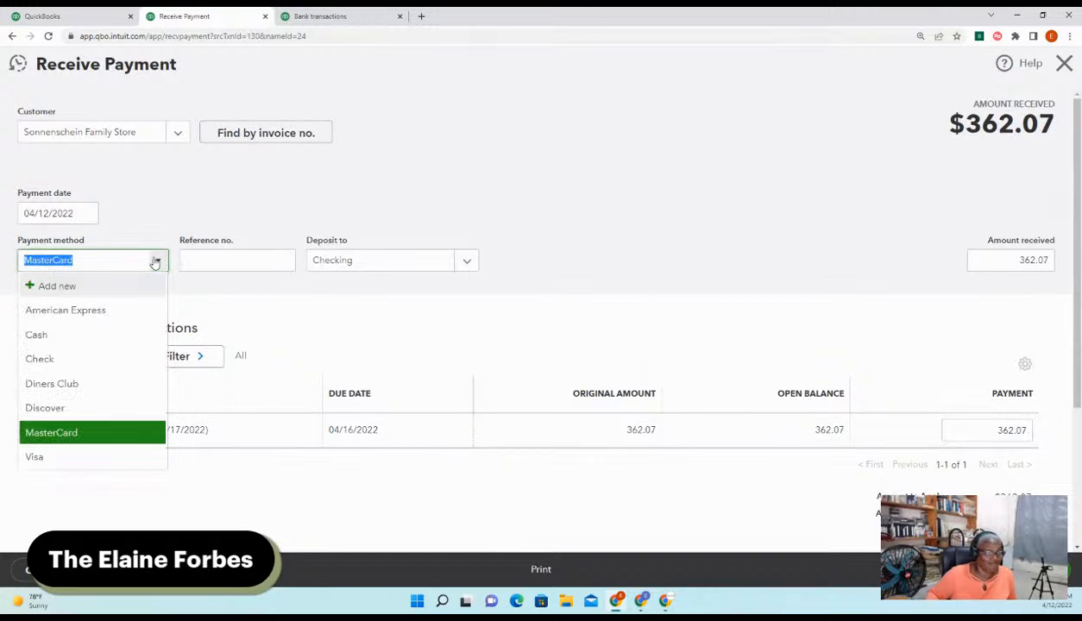
left_click(80, 309)
left_click(156, 263)
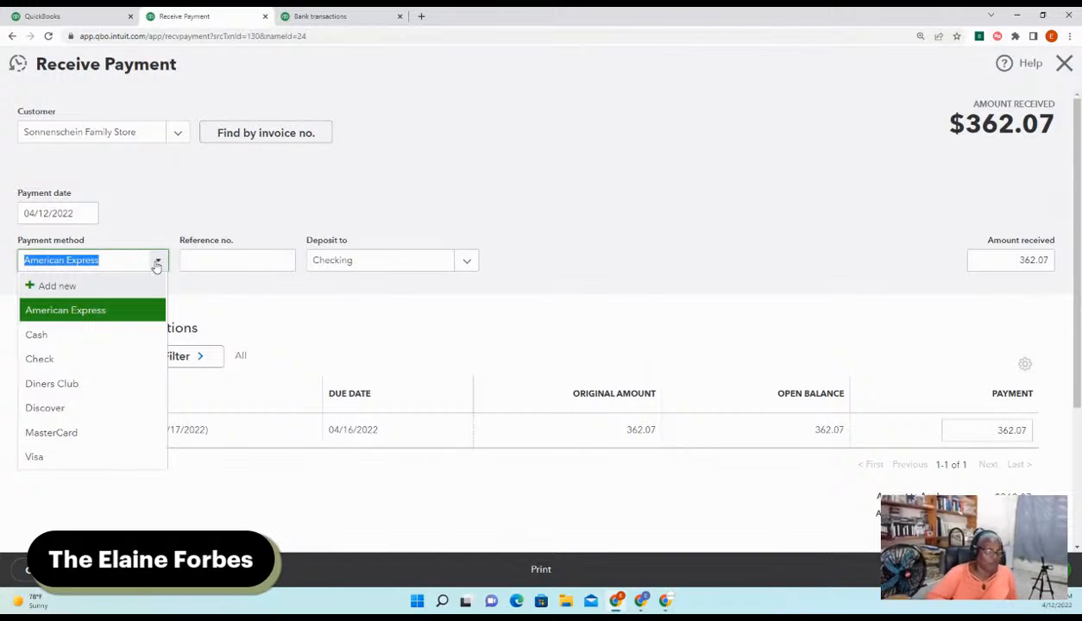
left_click(34, 457)
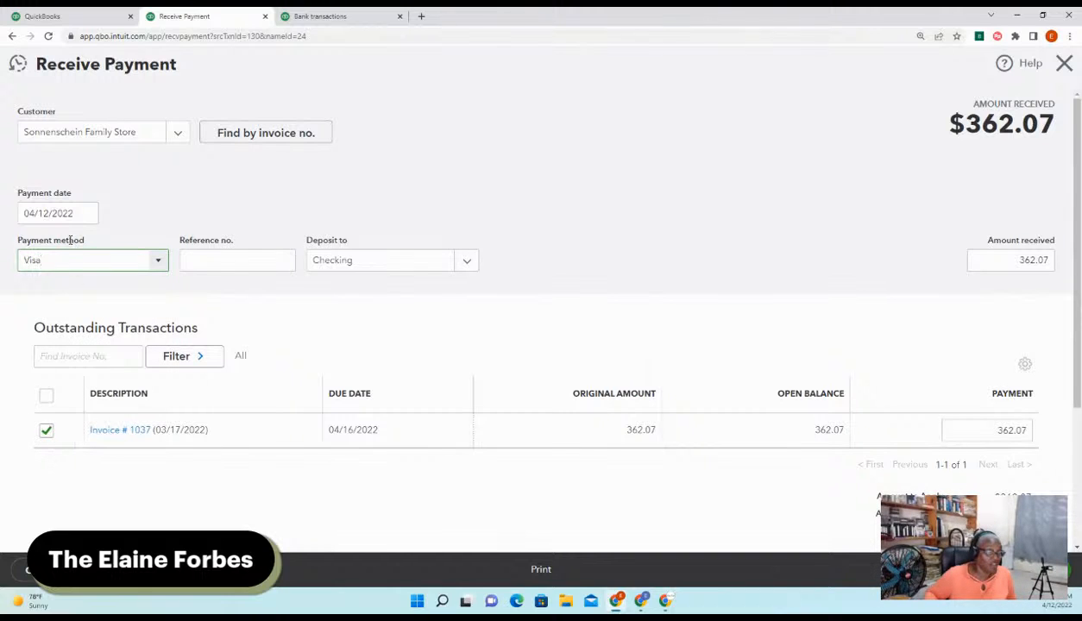
Review the available payment methods, keep Visa selected, and leave the Sonnenschein Family Store payment without saving
left_click(158, 263)
left_click(158, 263)
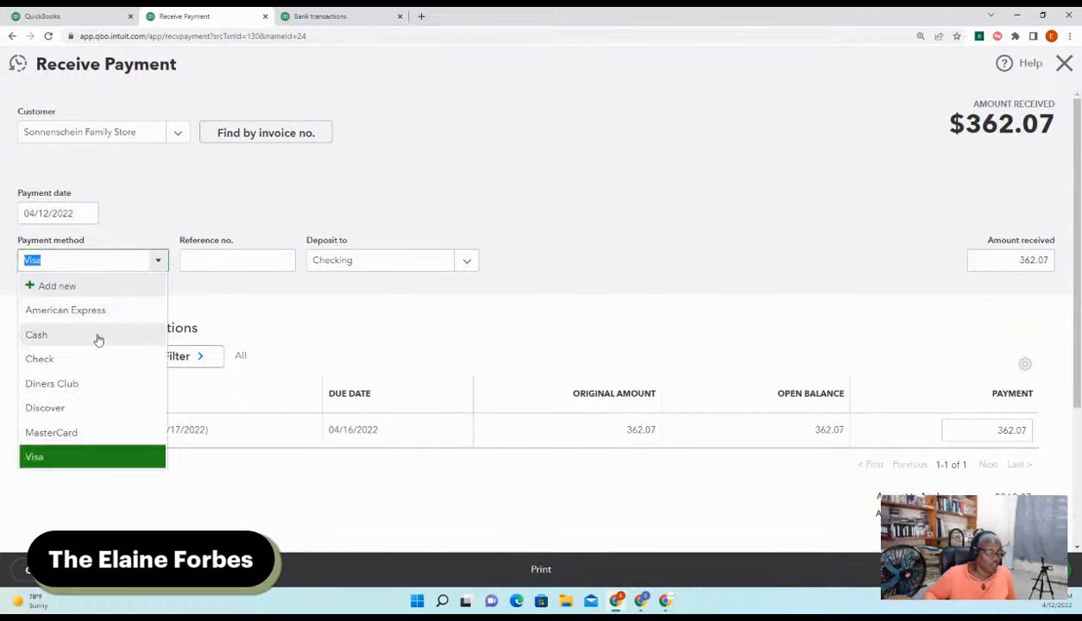
left_click(530, 267)
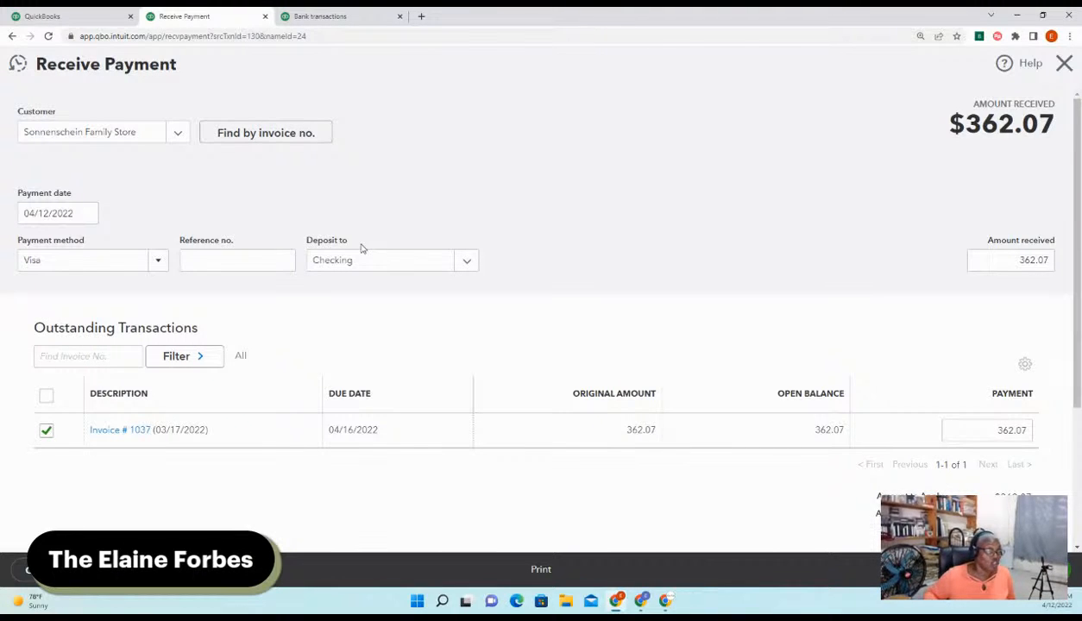
left_click(156, 263)
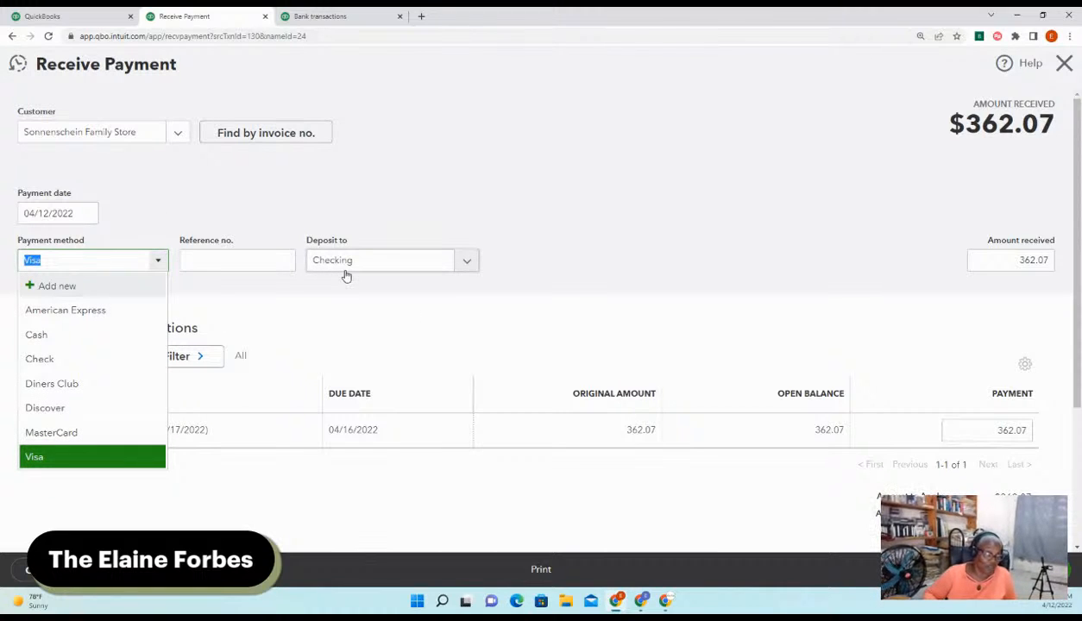
left_click(95, 459)
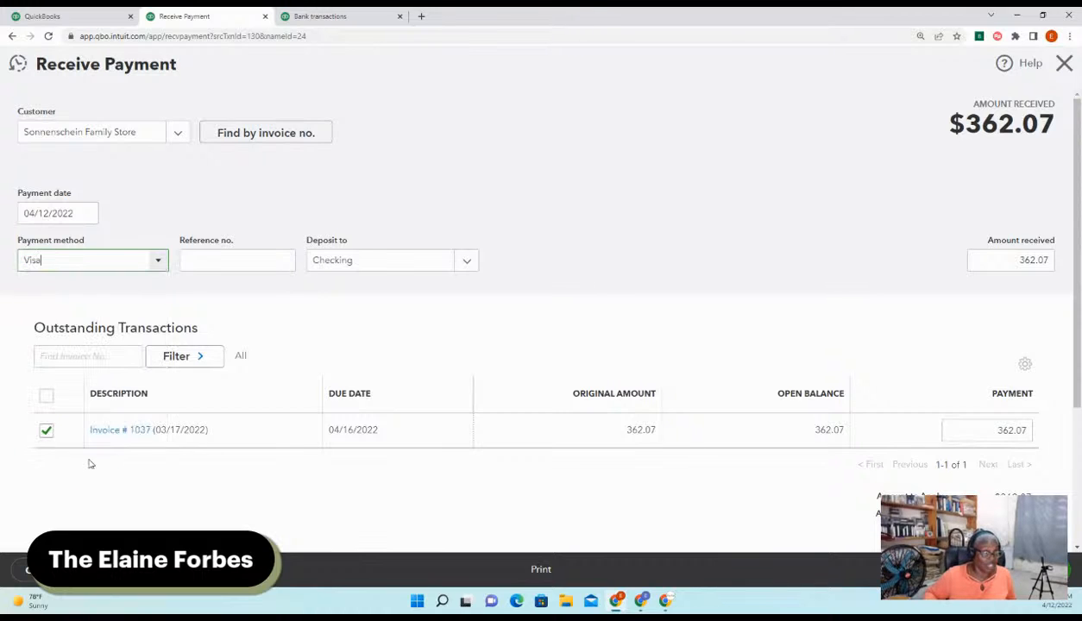
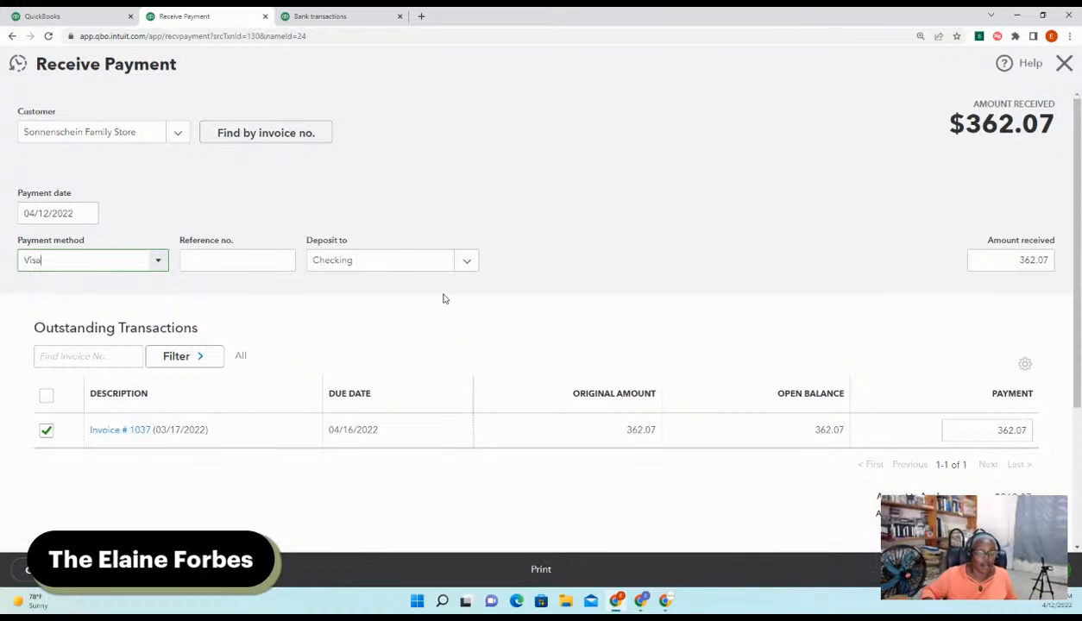
left_click(1064, 66)
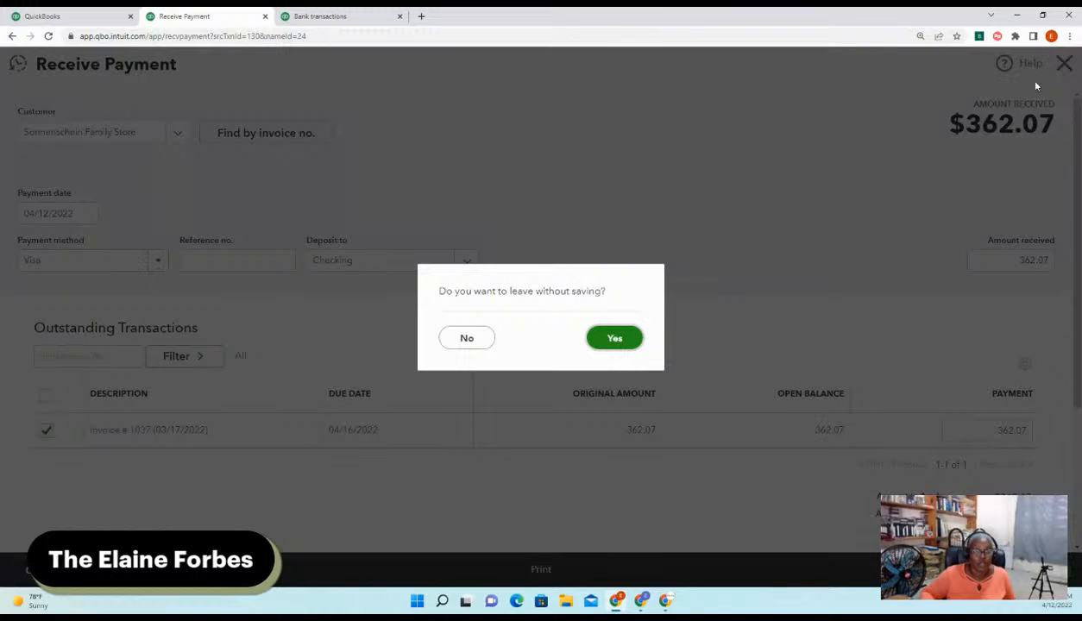
left_click(613, 338)
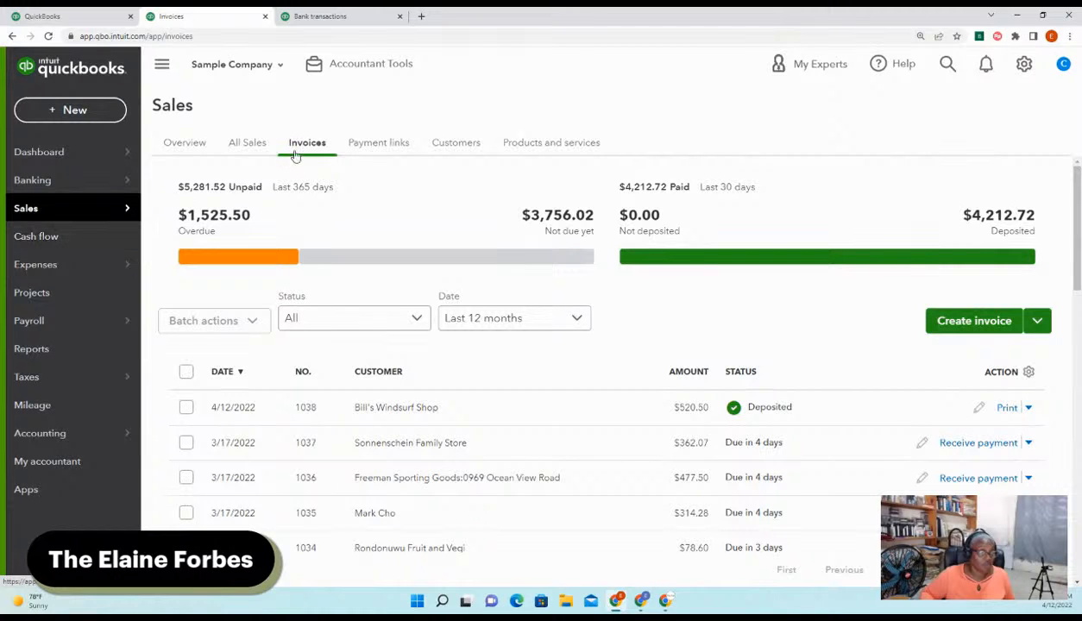
left_click(1037, 320)
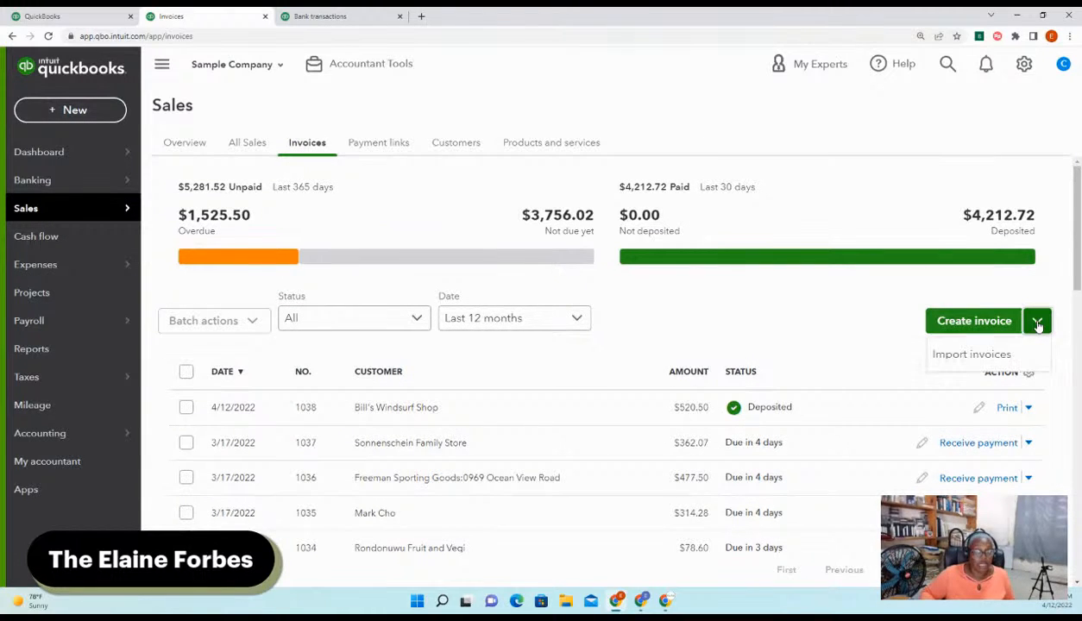
left_click(1007, 326)
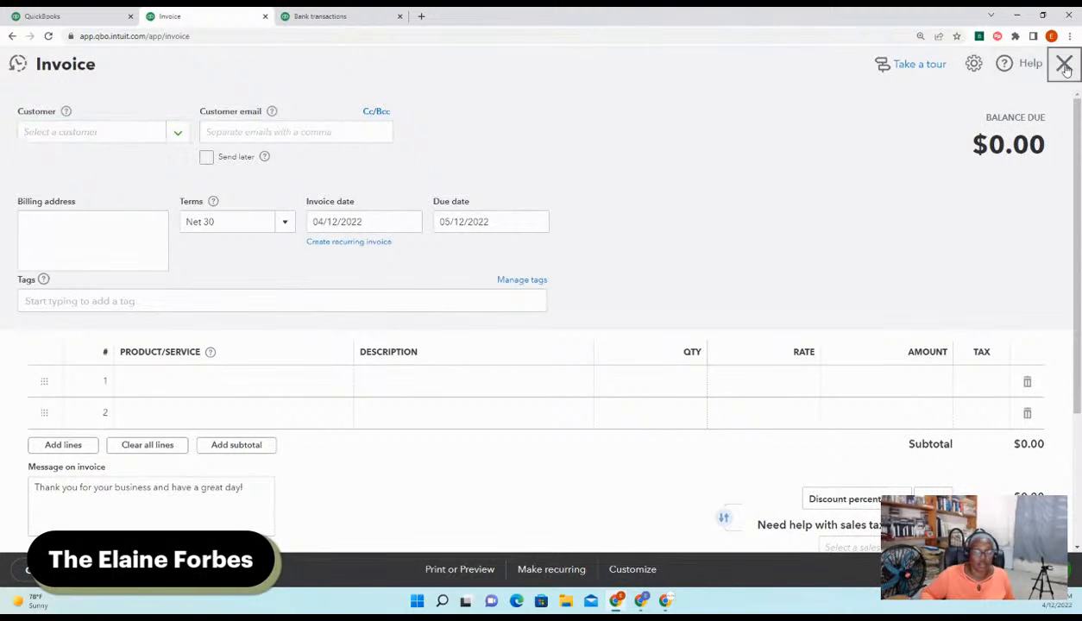
left_click(1063, 63)
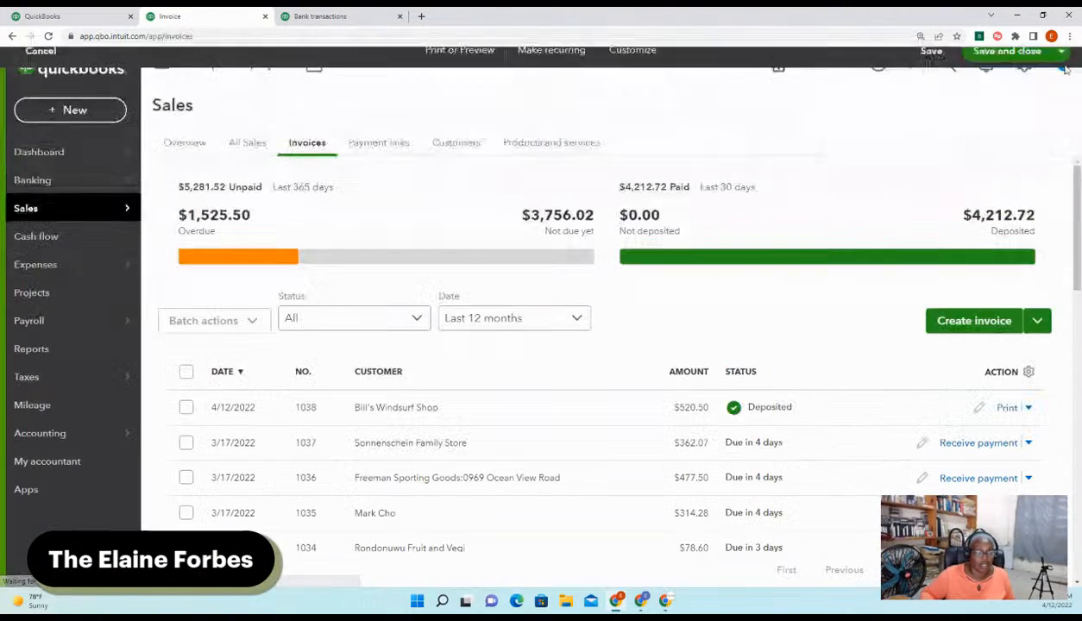
Start a new sales receipt for an existing individual customer and set the payment method to Cash
left_click(63, 113)
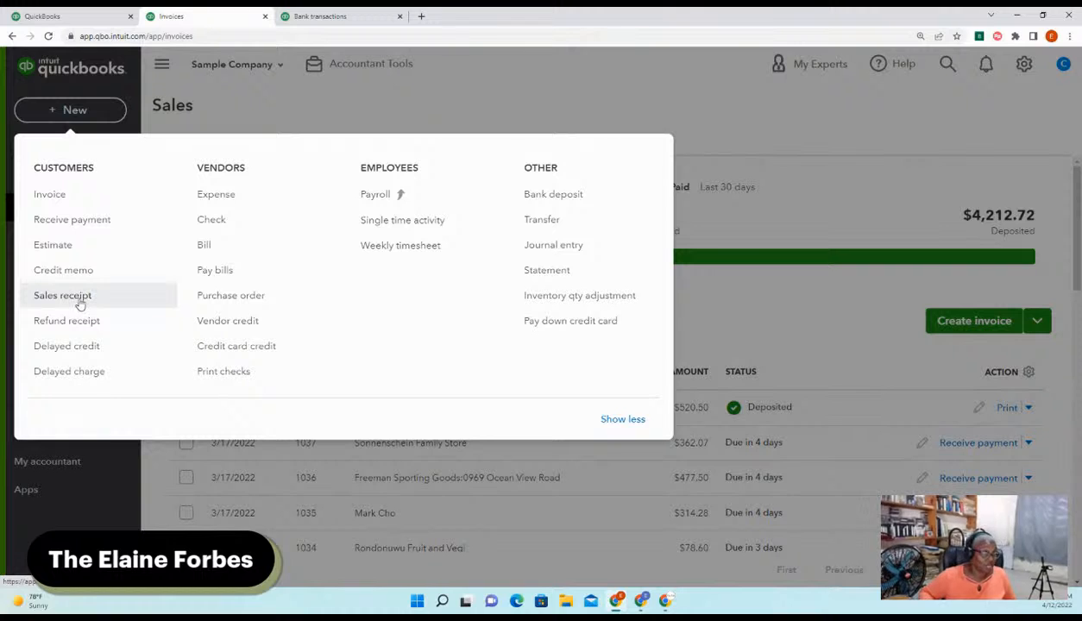
left_click(62, 296)
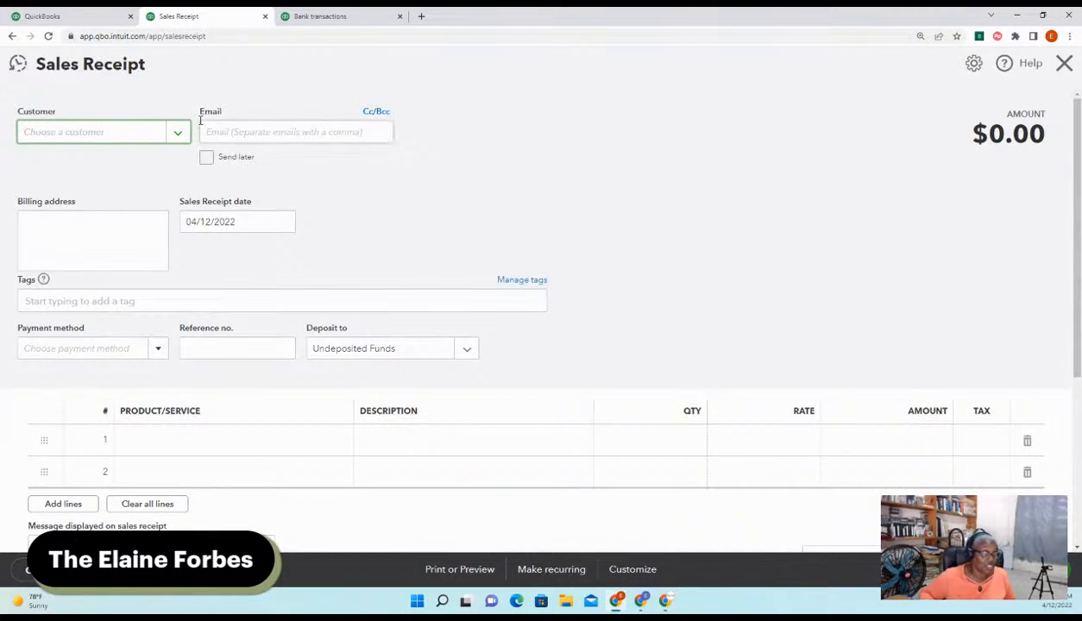
left_click(176, 134)
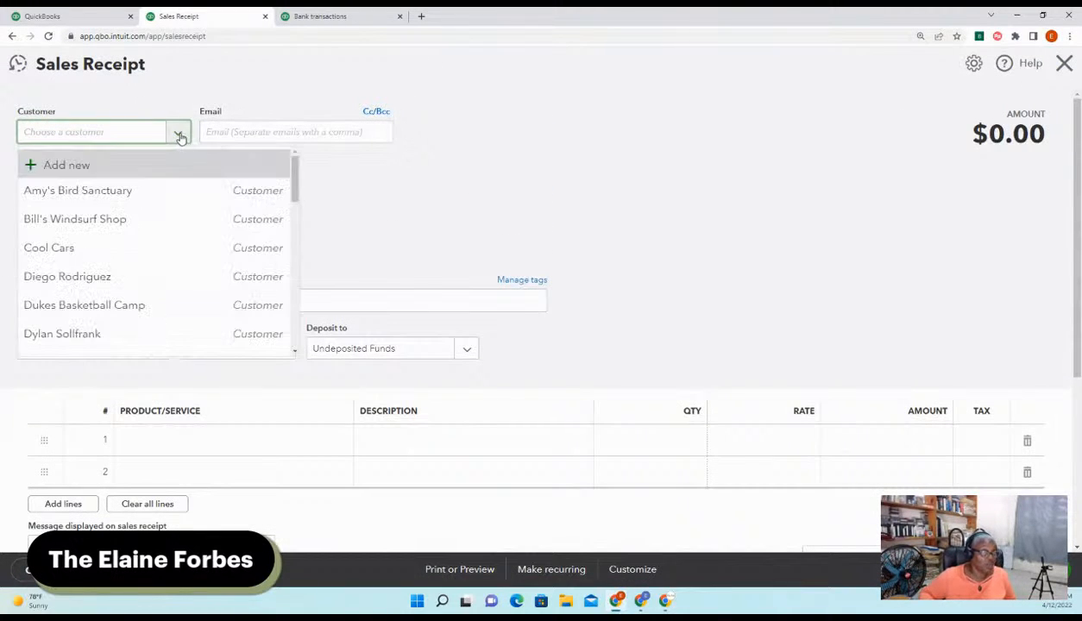
left_click(96, 276)
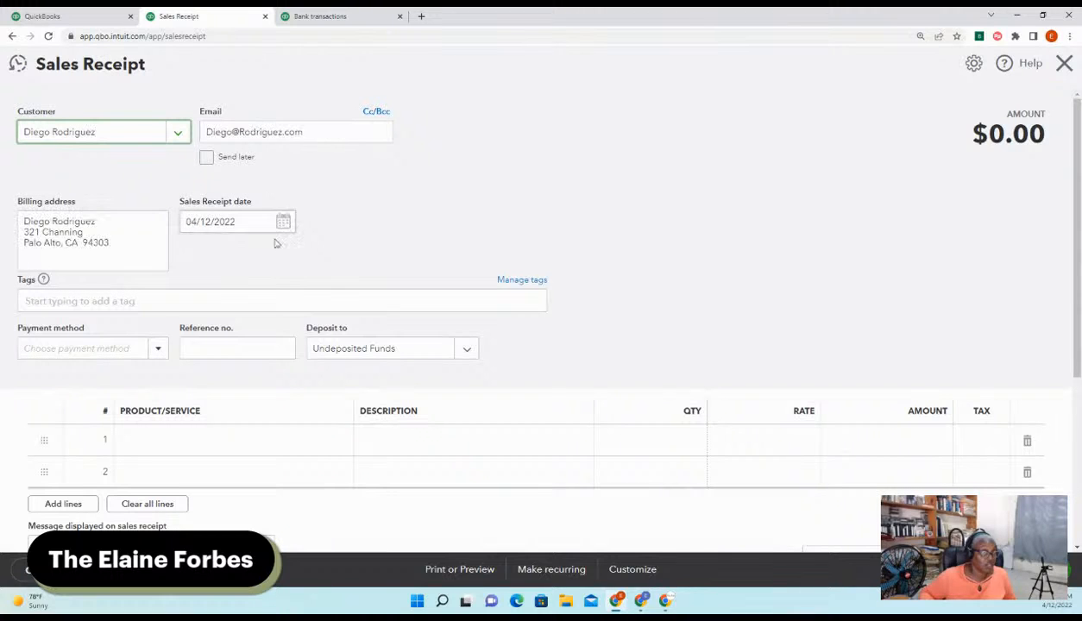
left_click(157, 349)
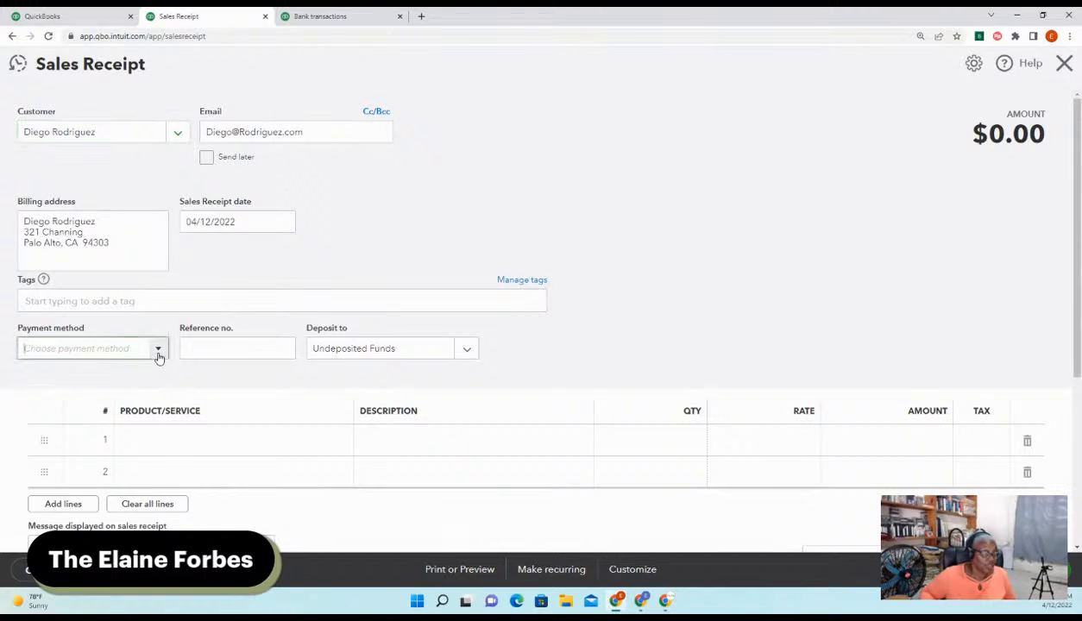
left_click(34, 543)
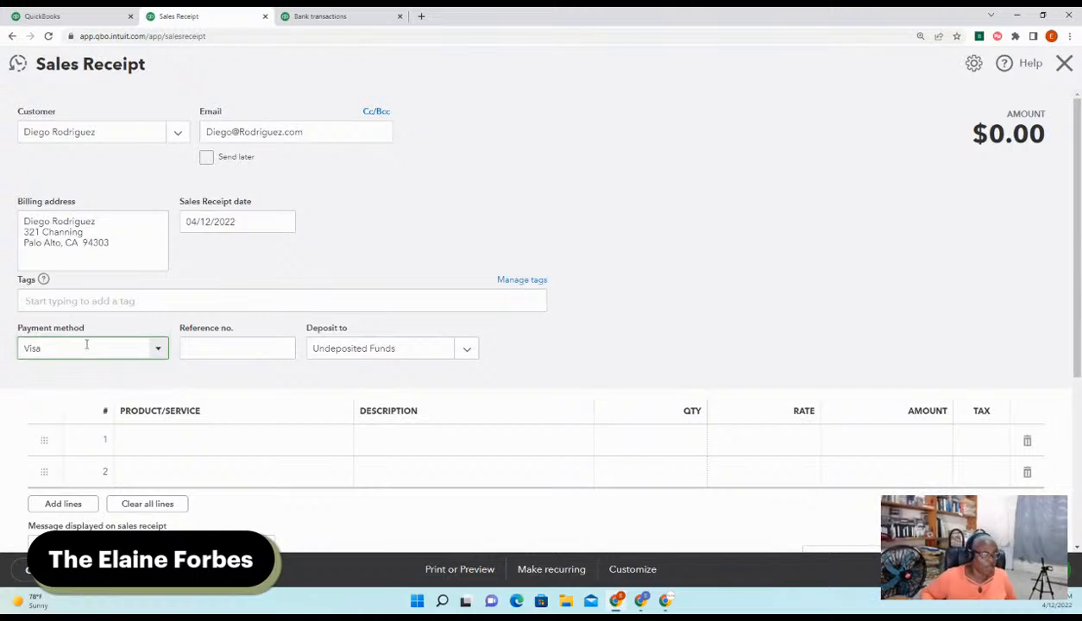
left_click(158, 350)
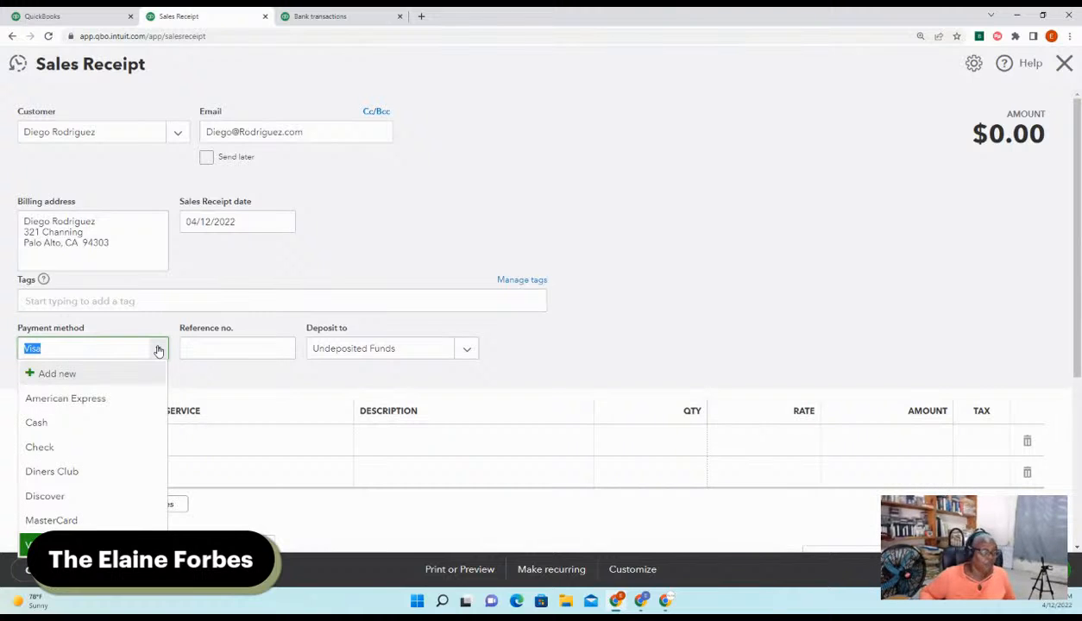
left_click(71, 425)
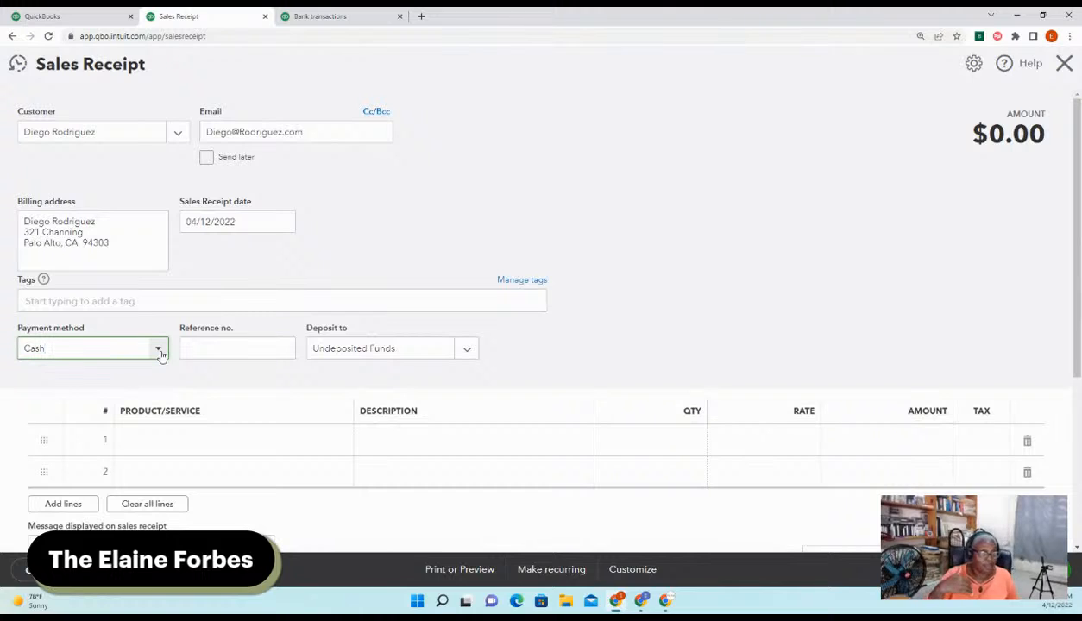
Add the Design:Fountains:Pump item to the sales receipt's first line and apply the California sales tax rate
left_click(237, 443)
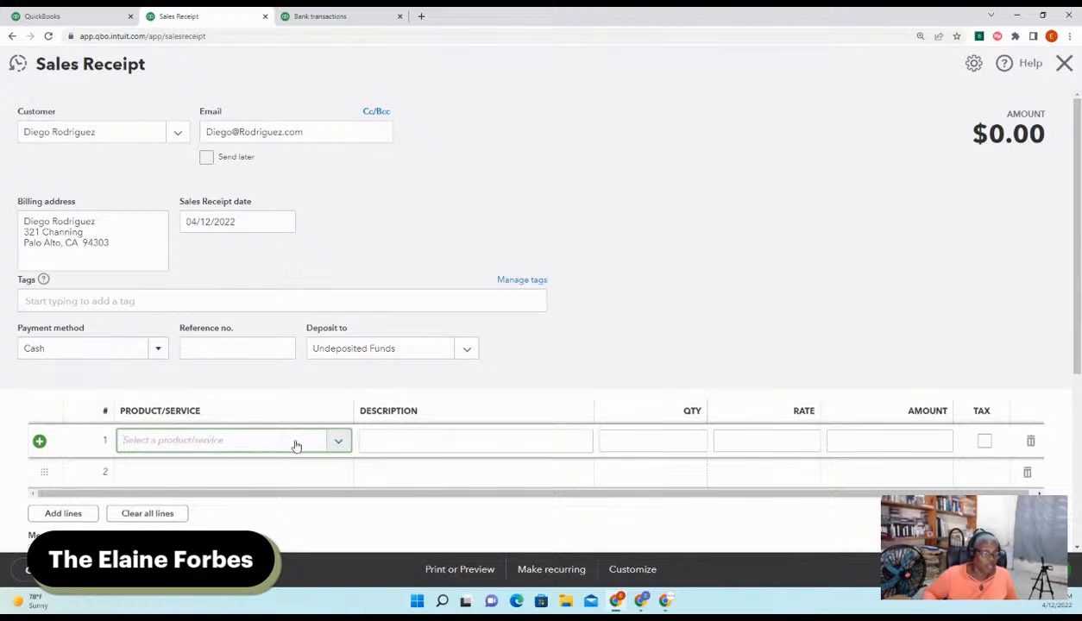
left_click(338, 440)
left_click(197, 359)
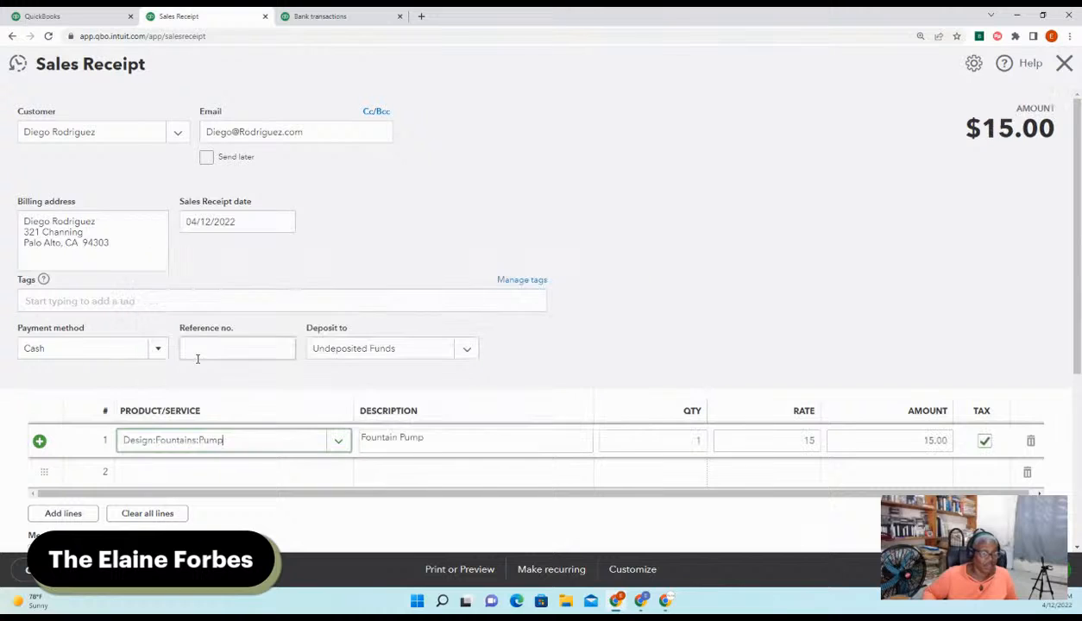
scroll(983, 336, "down", 2)
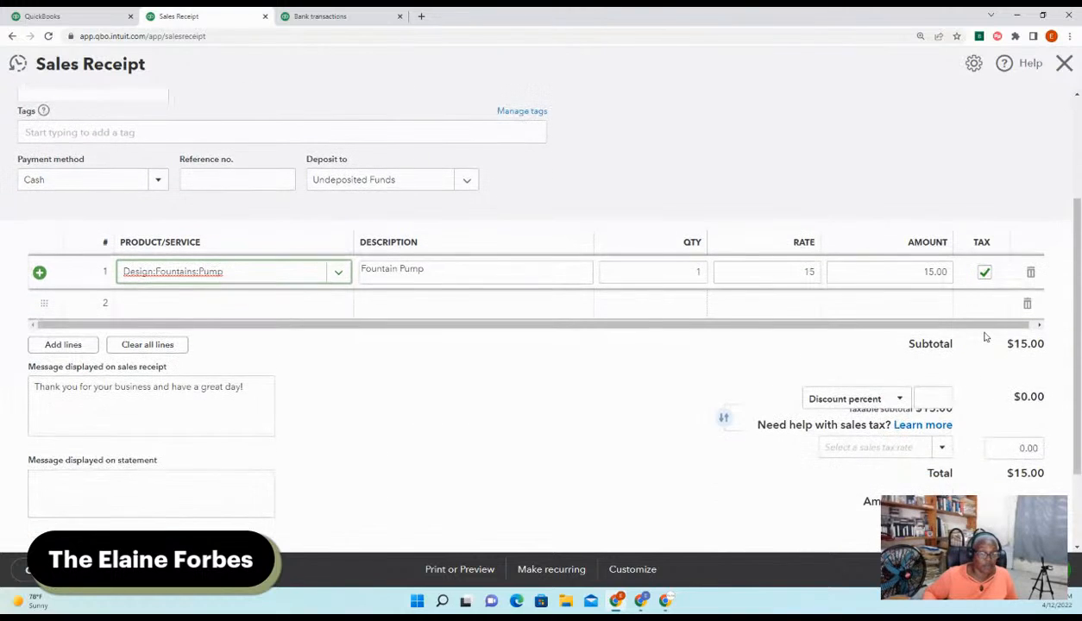
scroll(984, 337, "down", 2)
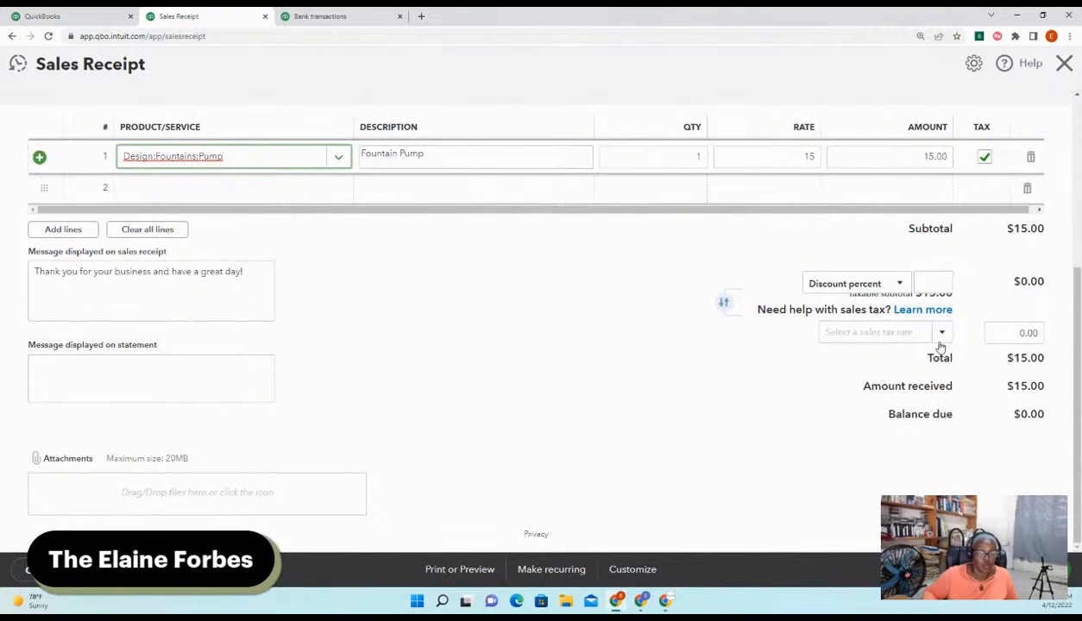
left_click(941, 334)
double_click(884, 385)
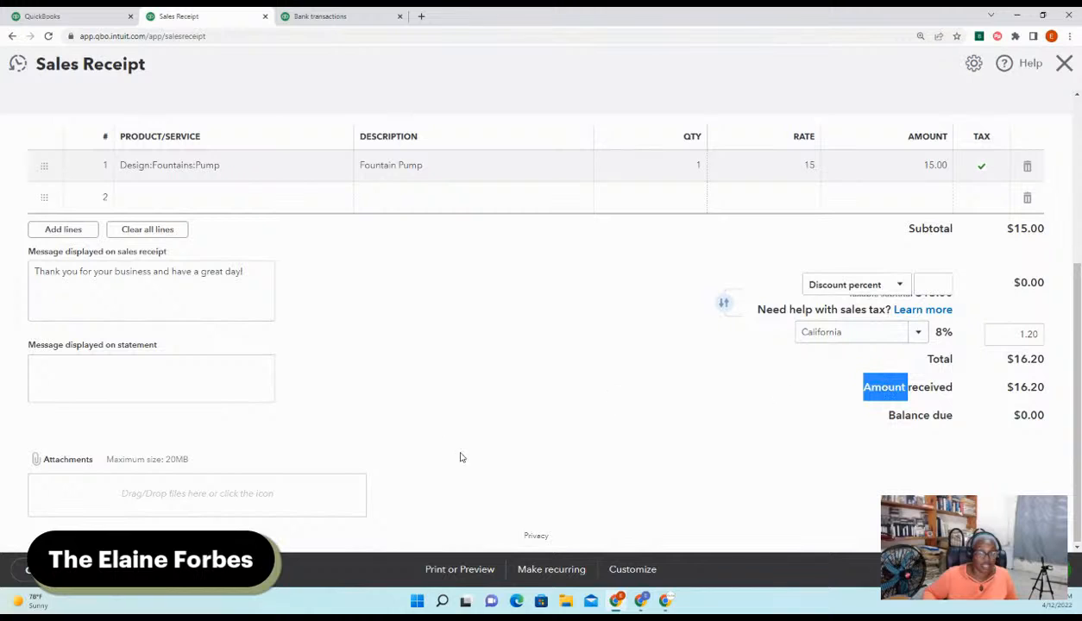
left_click(597, 434)
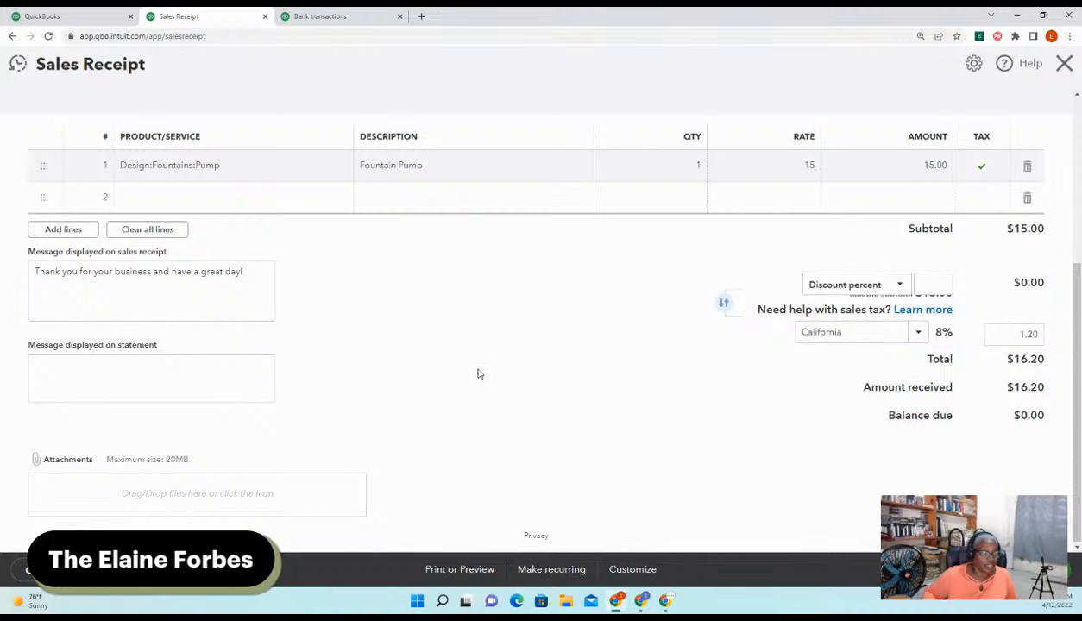
Try Checking as the deposit account, set it back to Undeposited Funds, and save and close the sales receipt
scroll(656, 417, "up", 2)
scroll(656, 417, "down", 2)
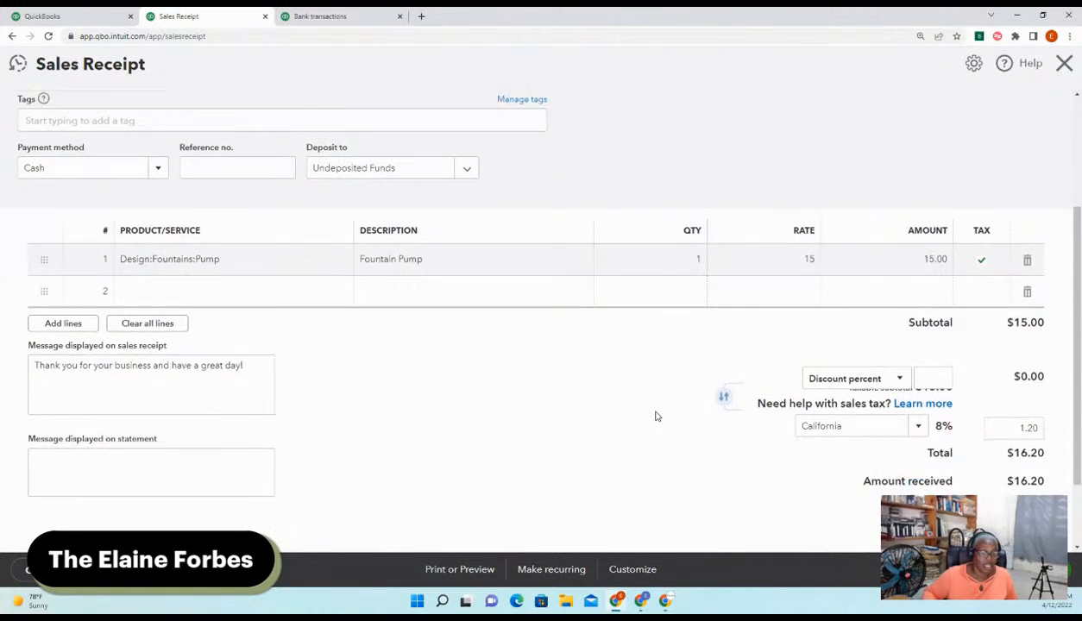
scroll(641, 423, "up", 1)
scroll(641, 423, "up", 1)
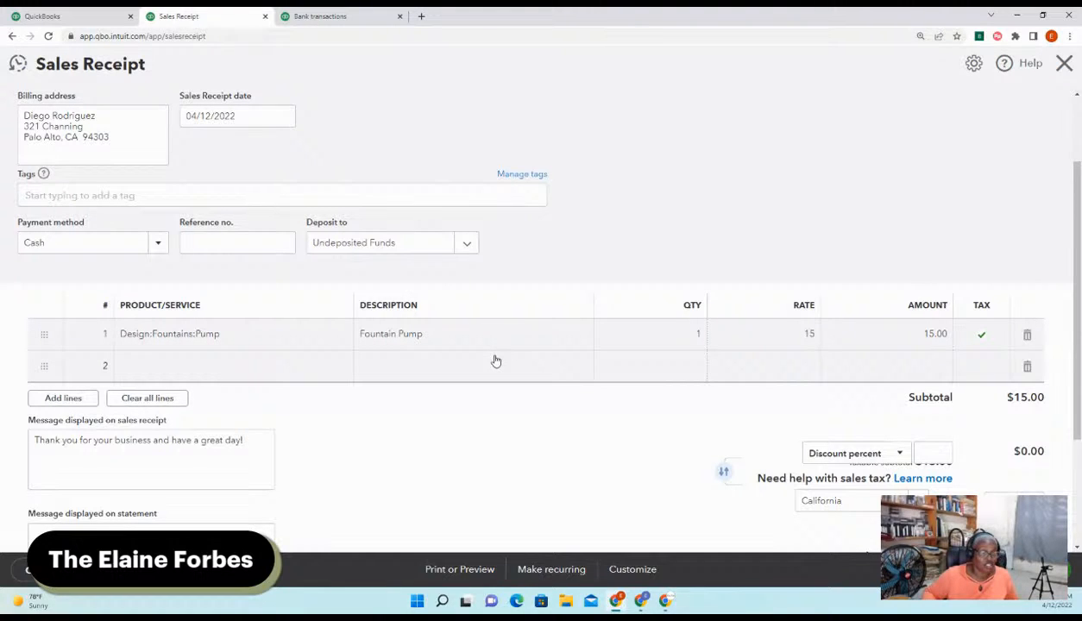
left_click(467, 242)
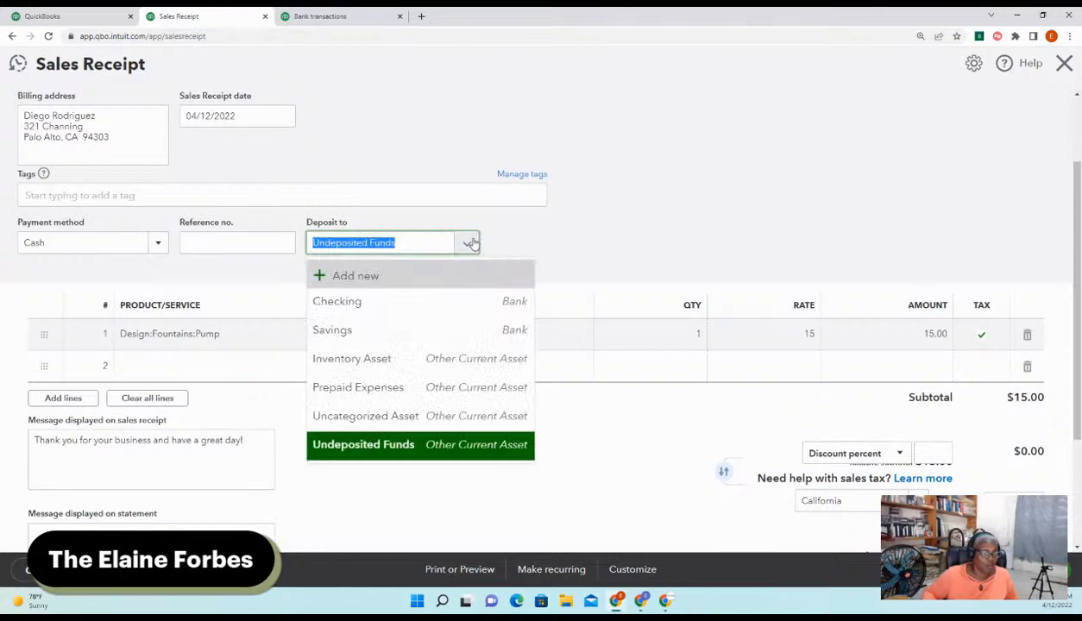
left_click(362, 301)
left_click(467, 243)
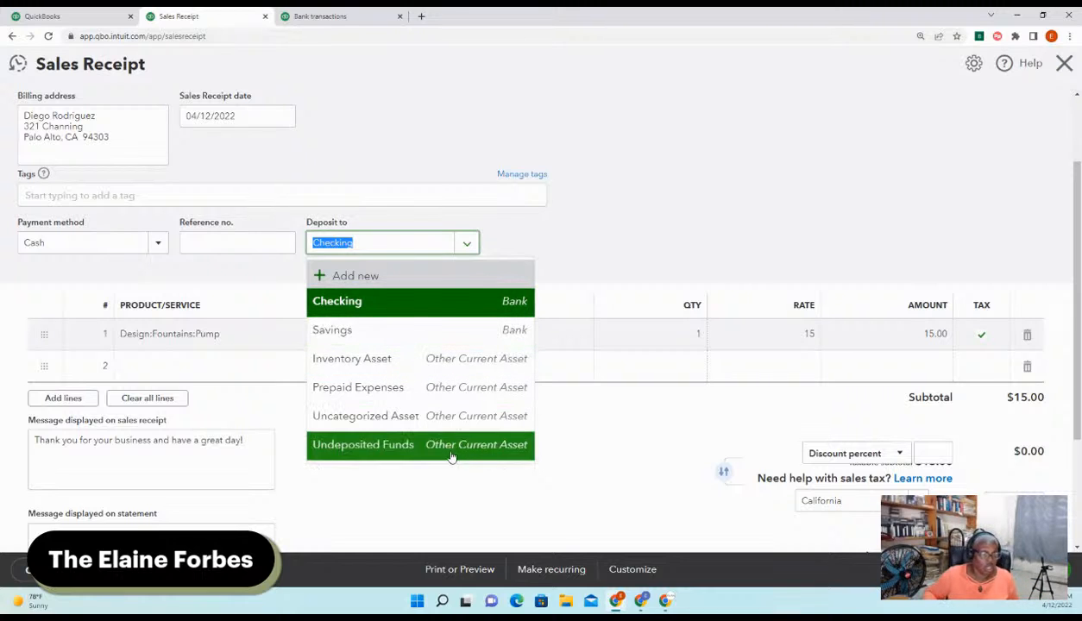
left_click(407, 444)
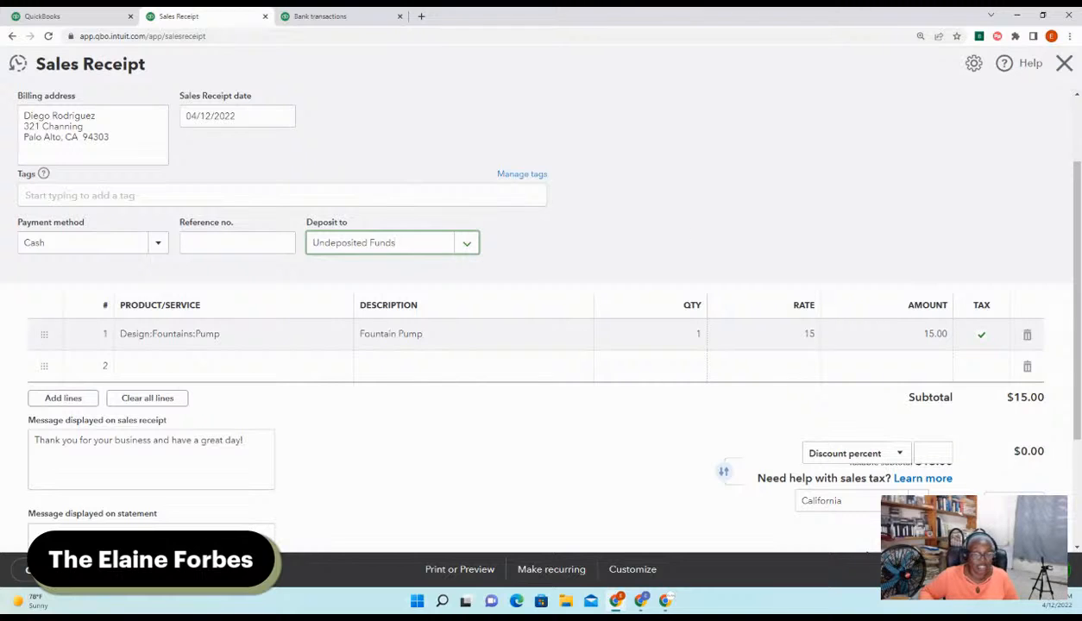
left_click(1008, 570)
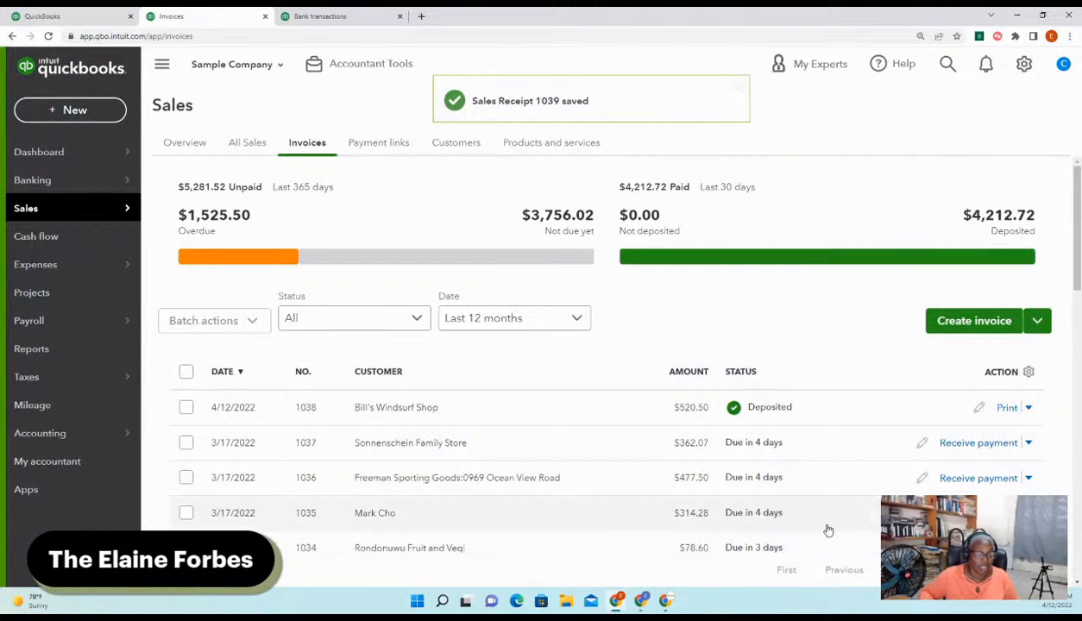
Sort the invoice list by date and look through it for the new sales receipt
left_click(223, 372)
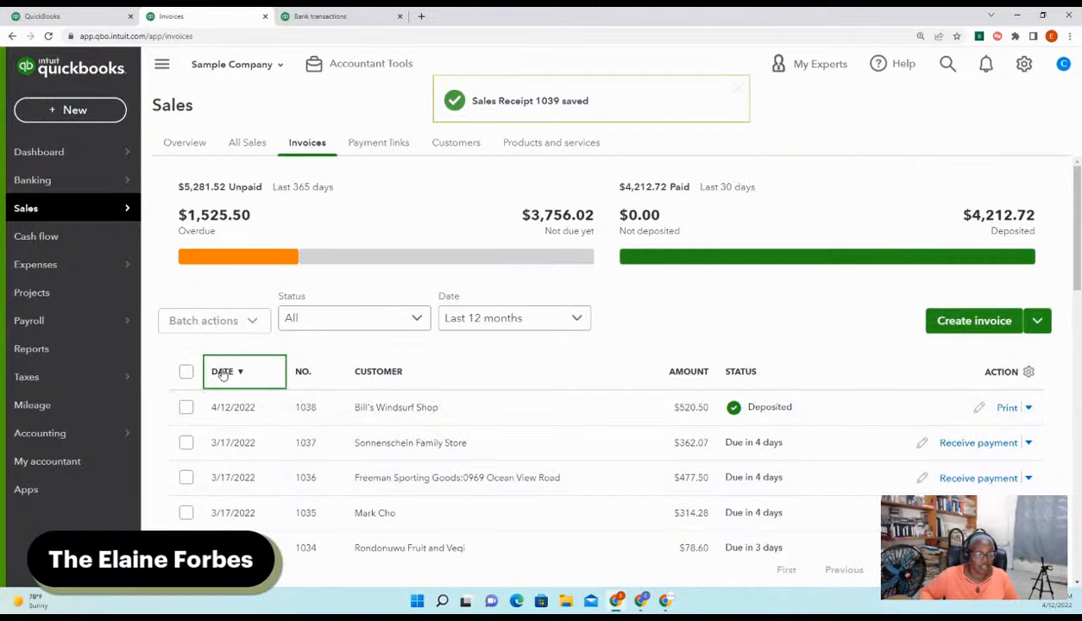
double_click(222, 373)
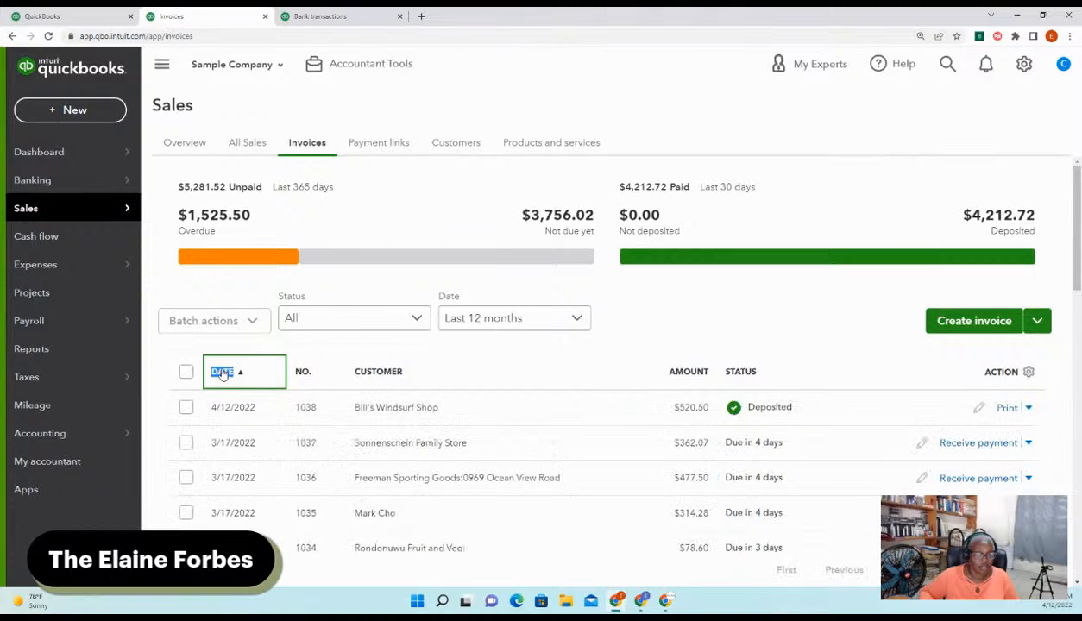
scroll(434, 413, "down", 3)
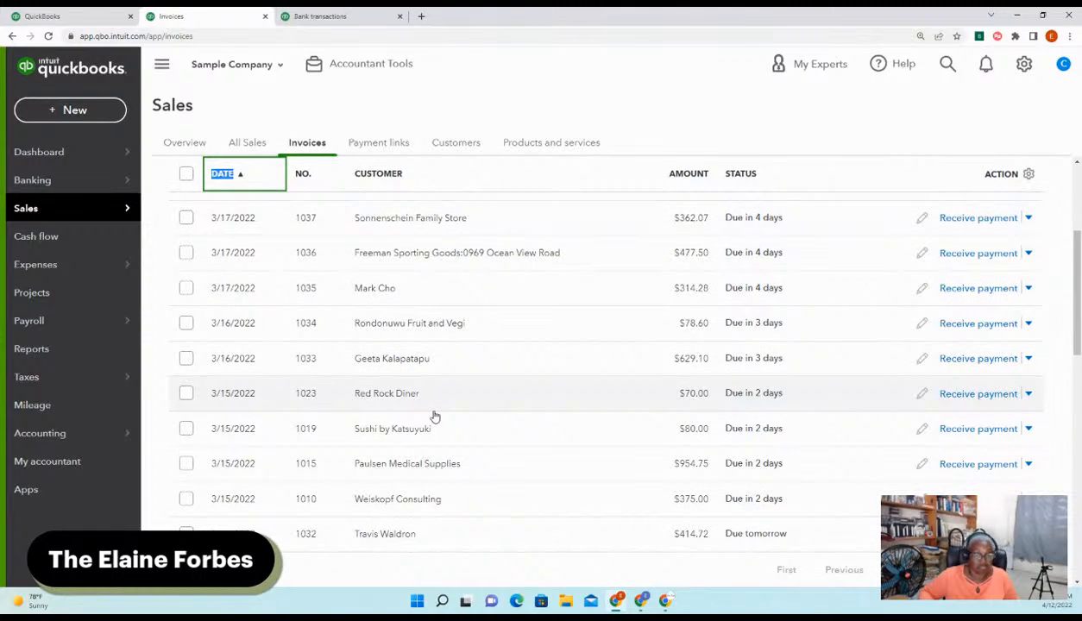
scroll(435, 417, "down", 8)
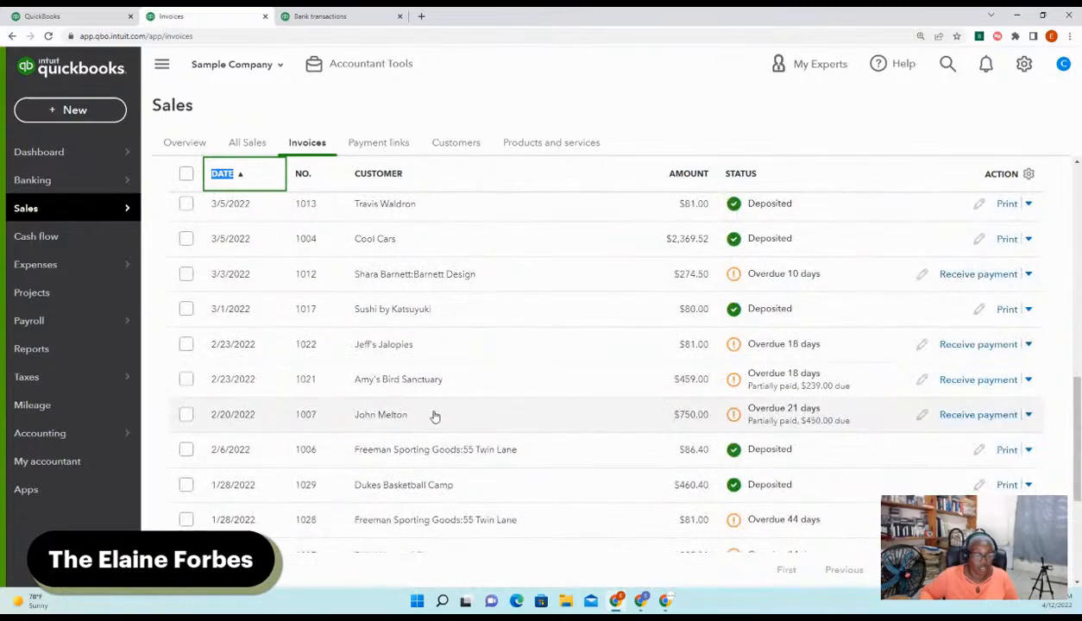
scroll(435, 417, "down", 4)
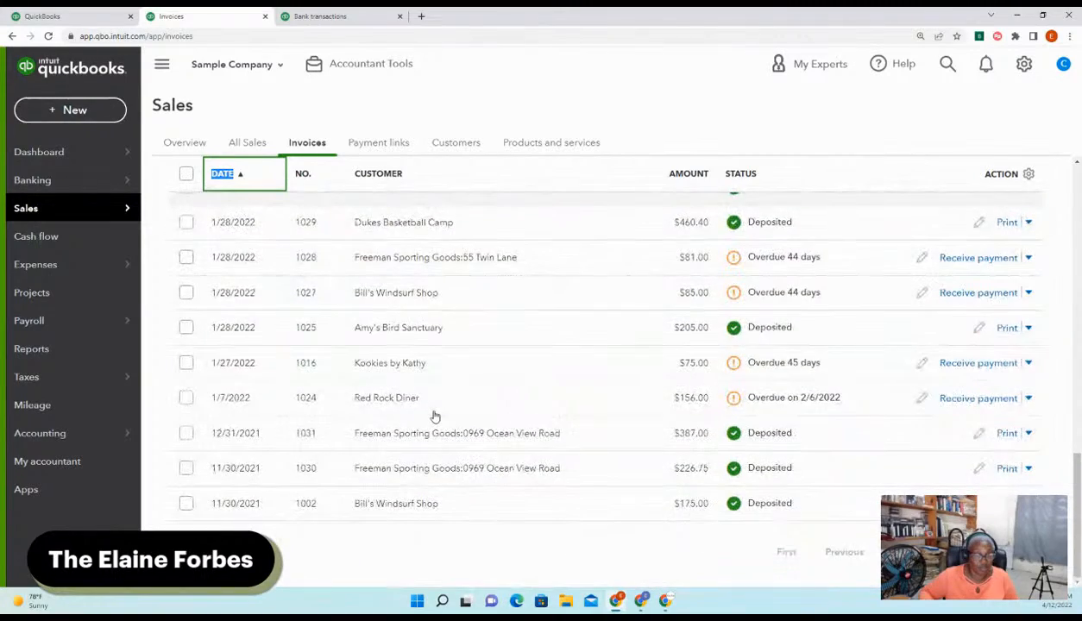
Recheck the date-sorted invoice list from the newest to the oldest entries for the sales receipt
scroll(435, 417, "up", 15)
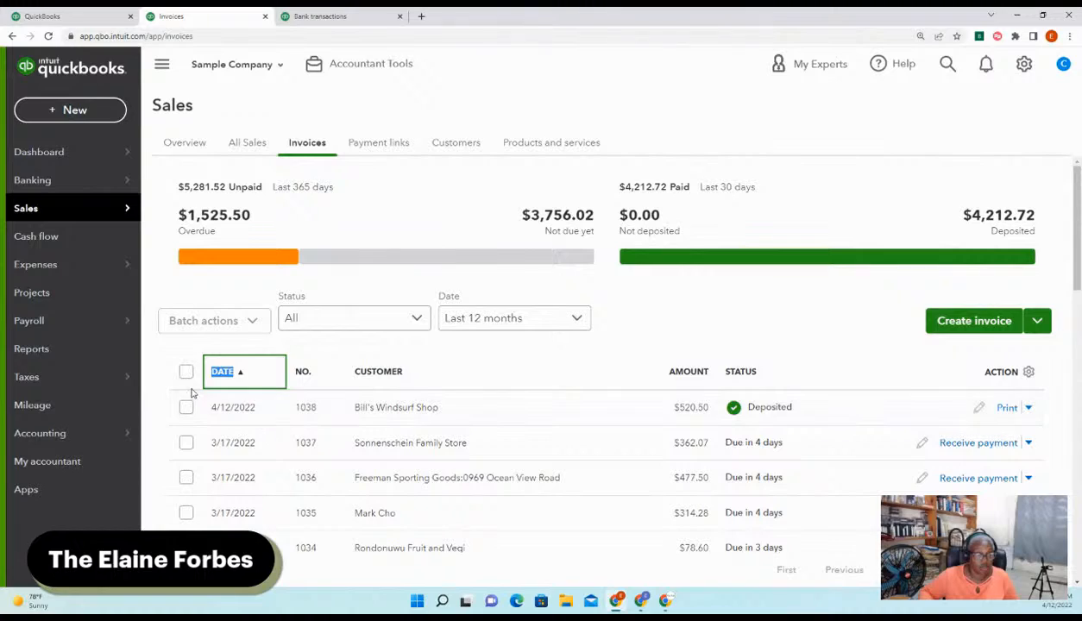
scroll(772, 453, "down", 3)
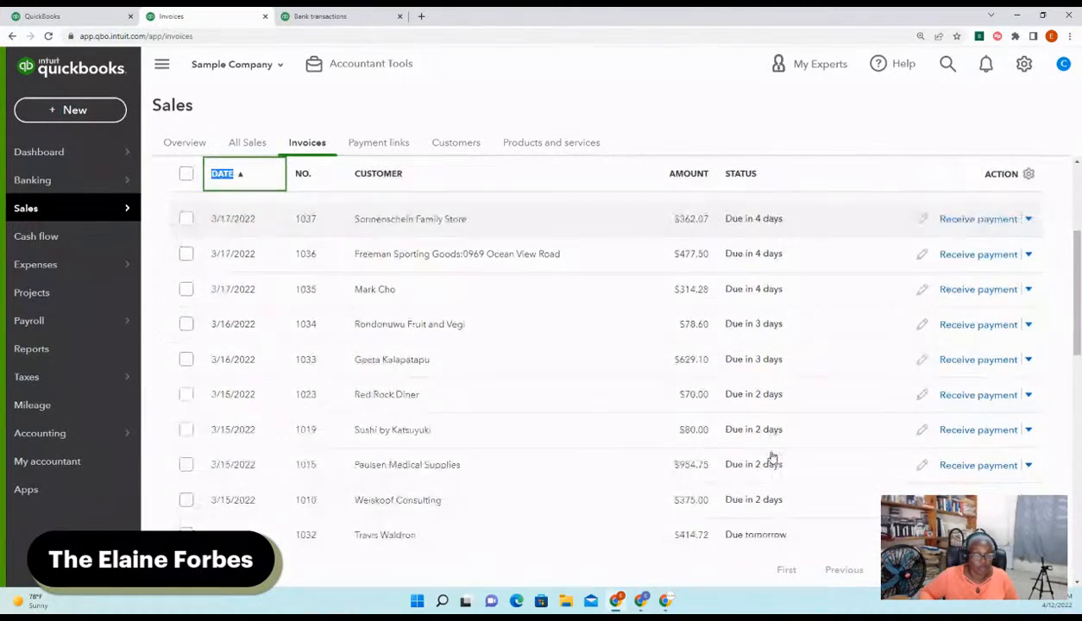
scroll(772, 457, "down", 10)
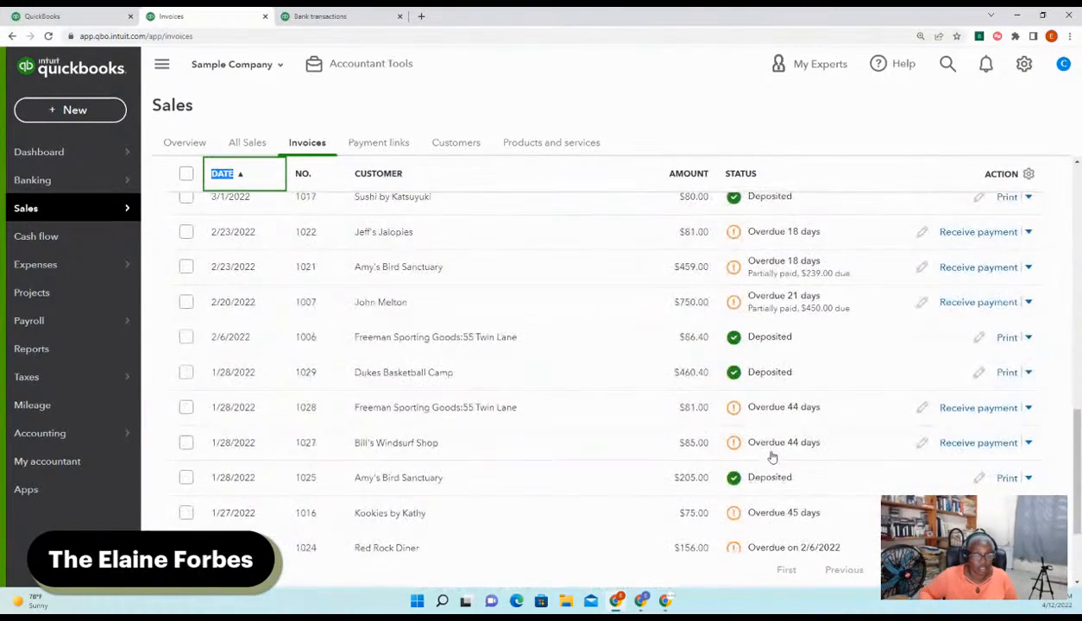
scroll(771, 455, "down", 3)
scroll(734, 435, "up", 8)
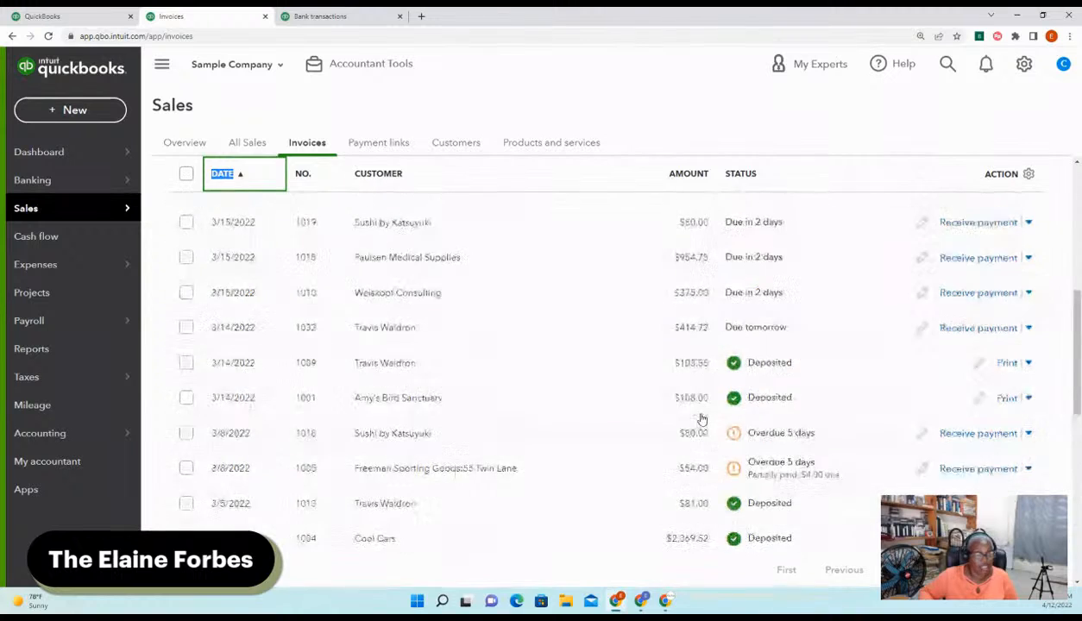
scroll(702, 419, "up", 5)
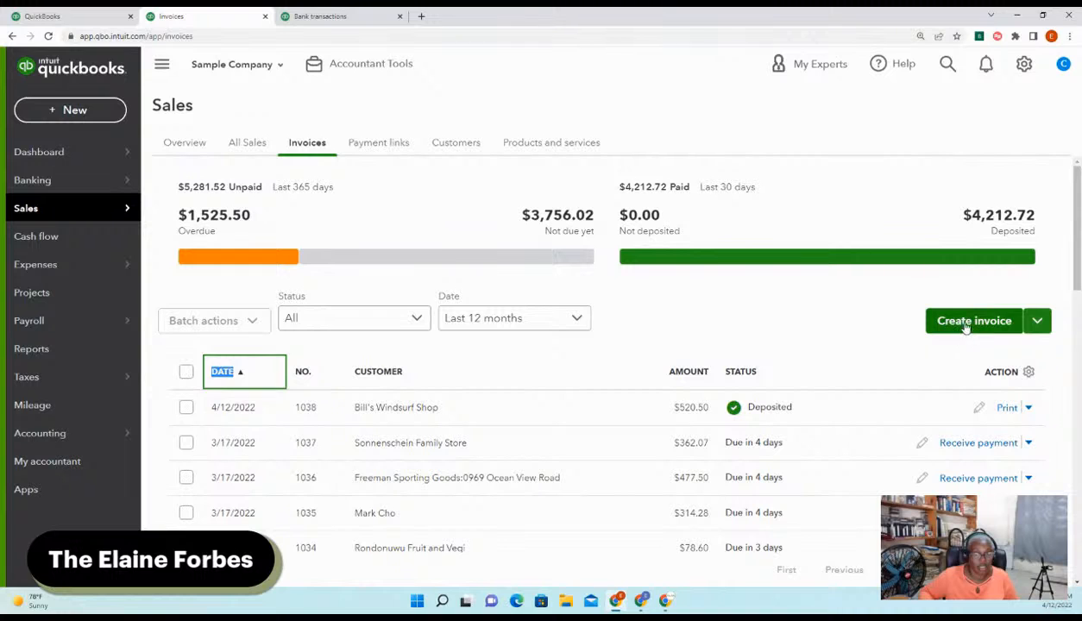
Show the list of all sales transactions and check the new sales receipt's type and status there
left_click(69, 107)
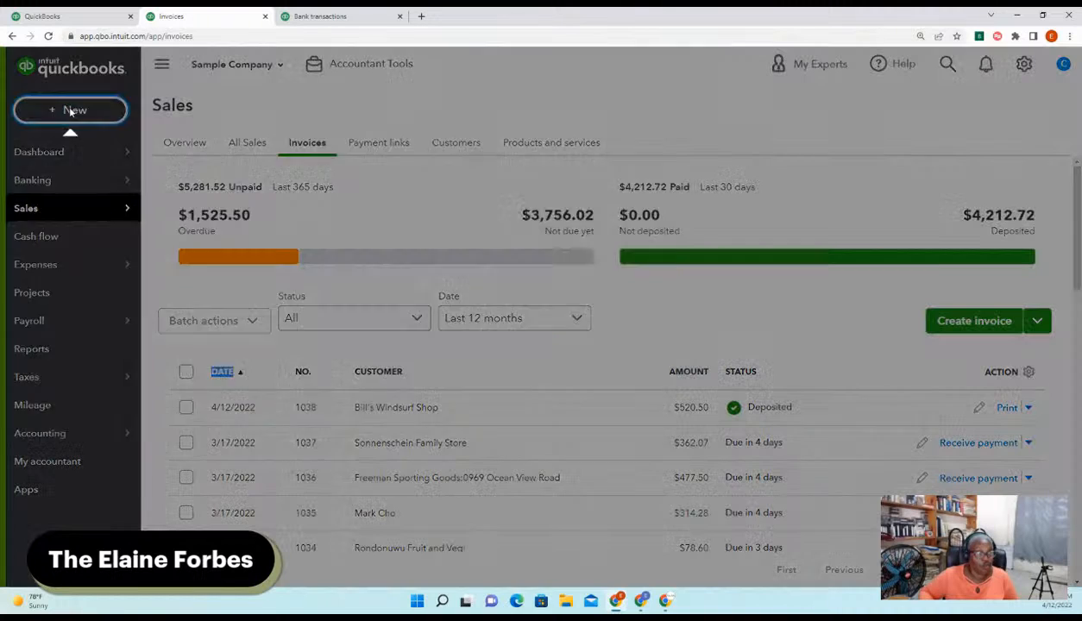
left_click(68, 299)
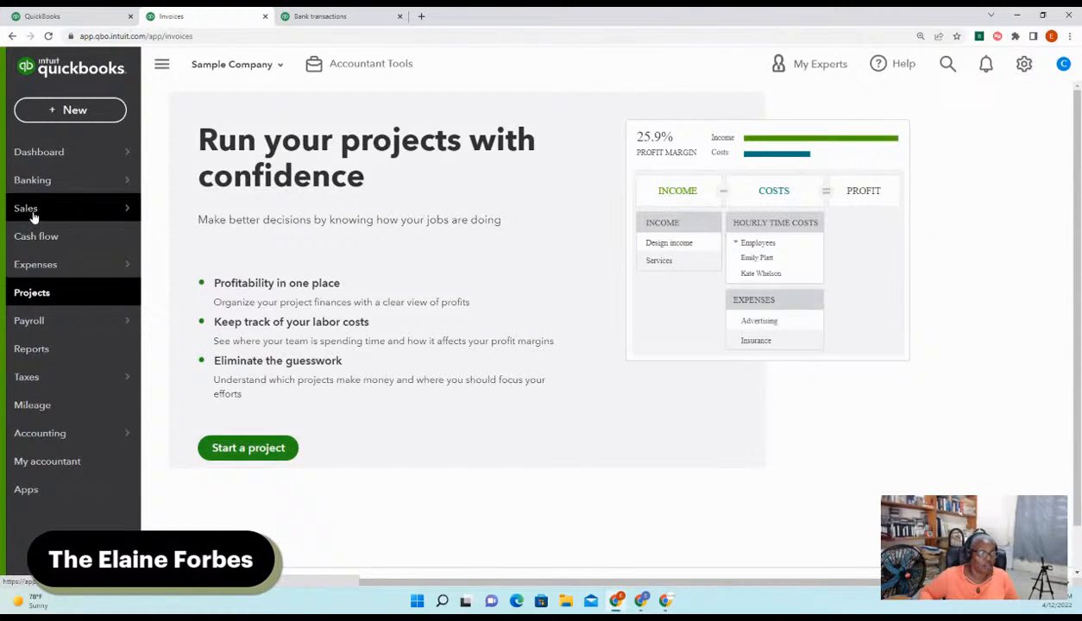
left_click(31, 212)
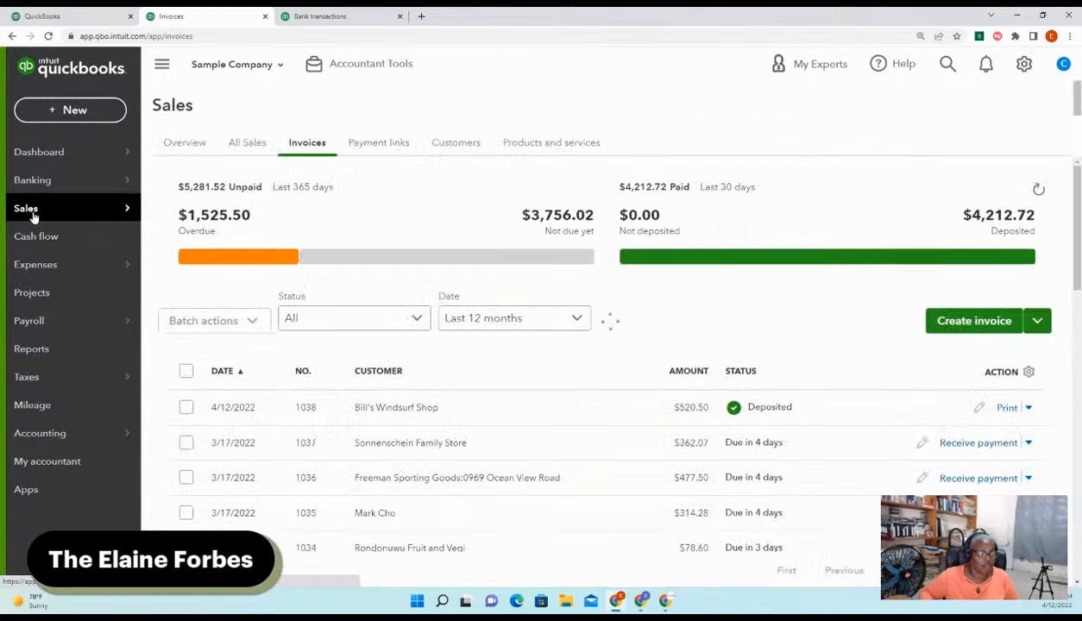
left_click(248, 144)
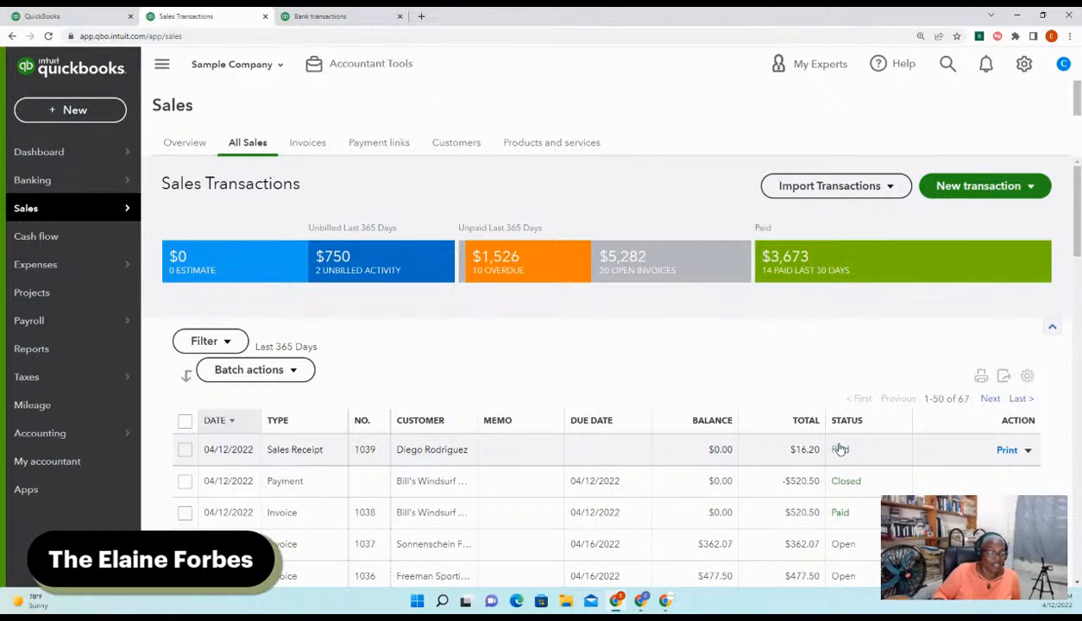
scroll(479, 412, "down", 2)
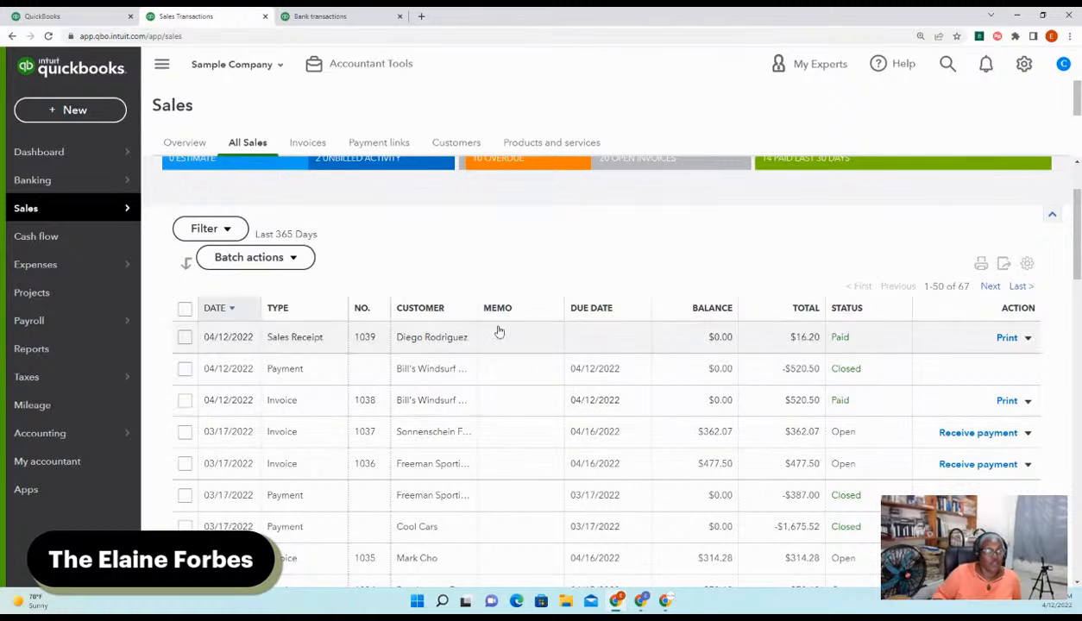
In the bank transactions, expand the 03/16/2022 received amount of $408.00 and switch it from finding a match to Categorize
left_click(352, 16)
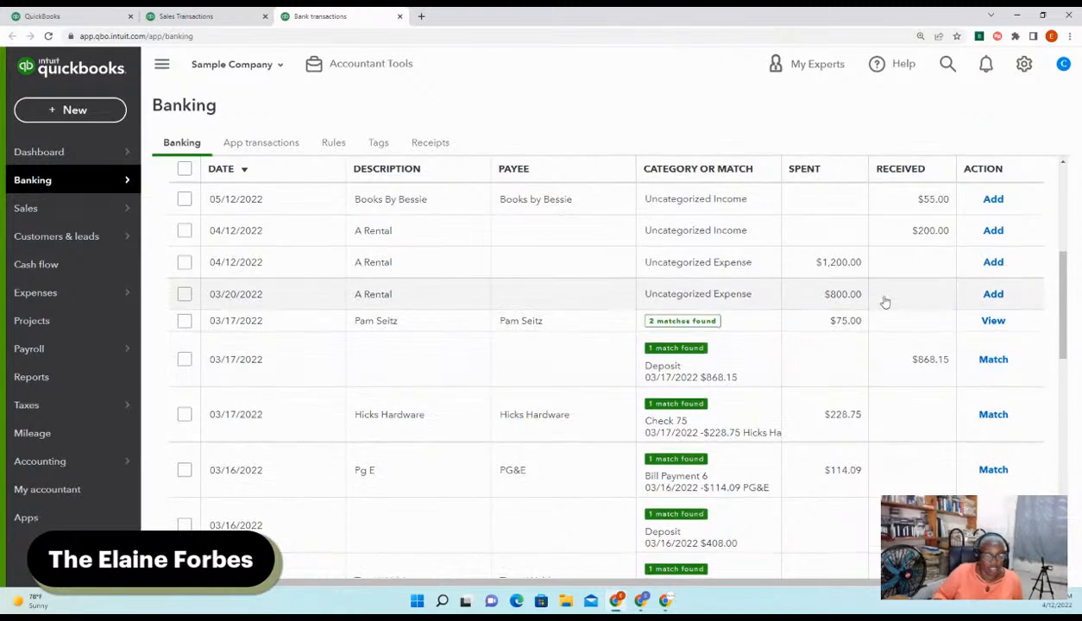
scroll(884, 307, "down", 2)
scroll(915, 326, "down", 7)
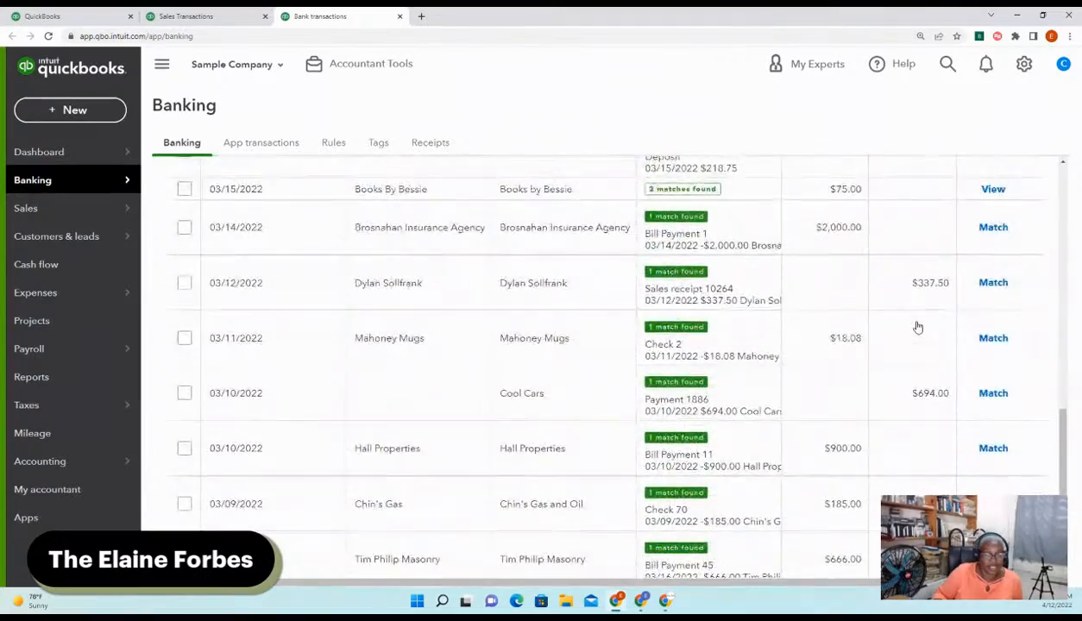
scroll(915, 326, "down", 1)
scroll(885, 307, "up", 5)
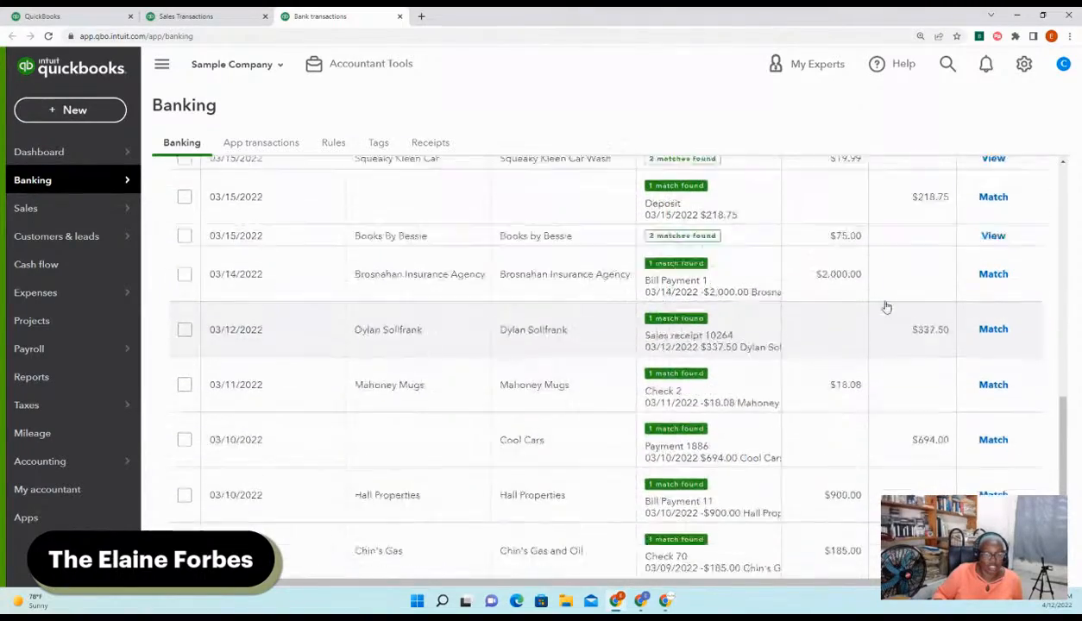
scroll(882, 303, "up", 3)
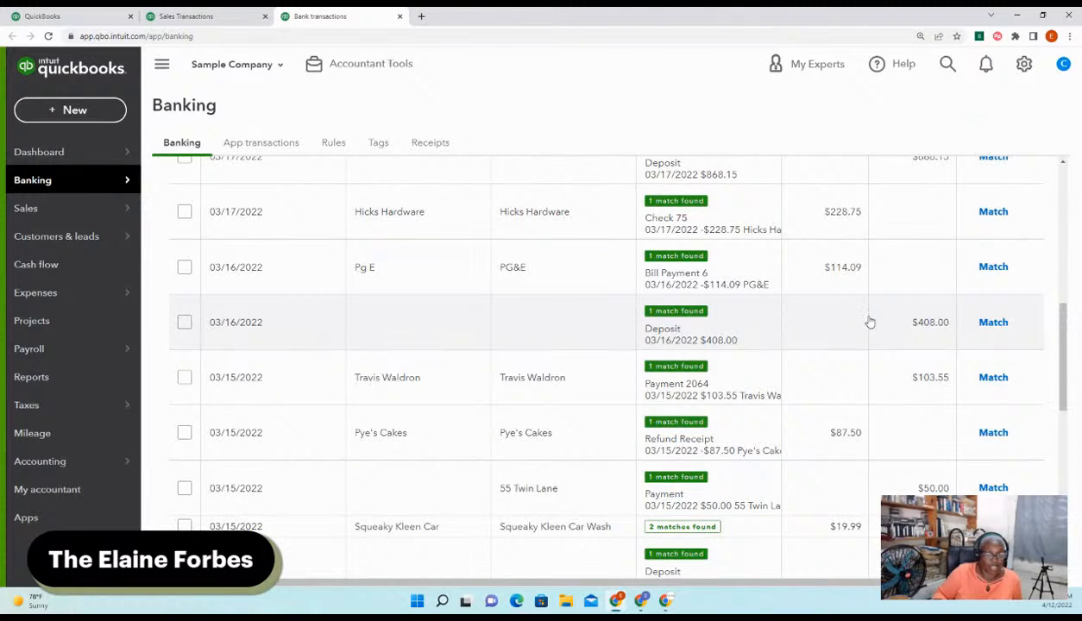
left_click(826, 322)
scroll(827, 322, "down", 3)
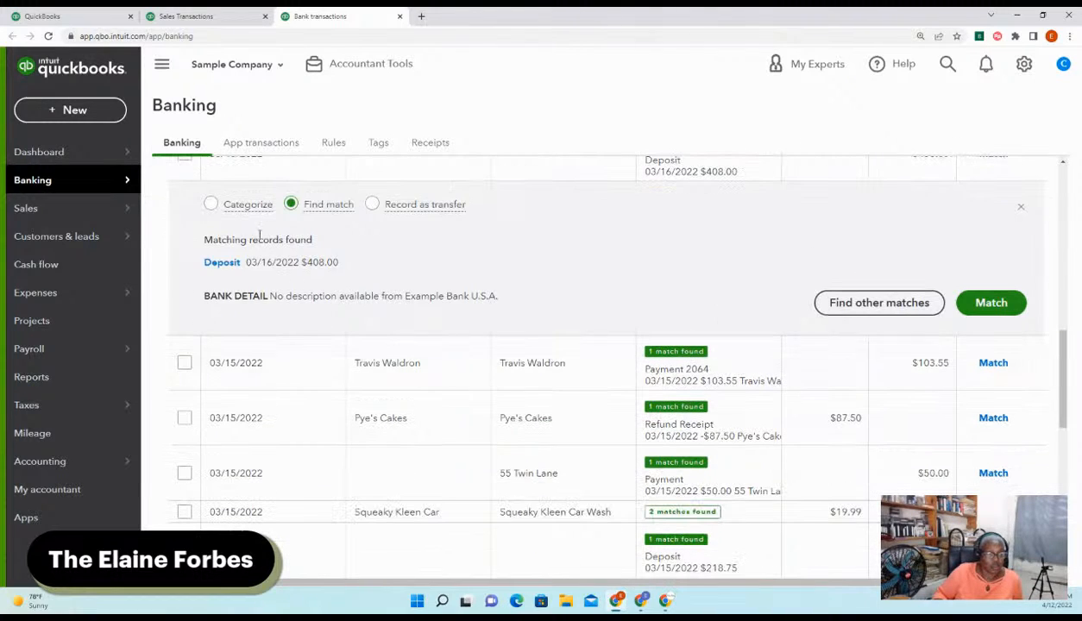
left_click(211, 206)
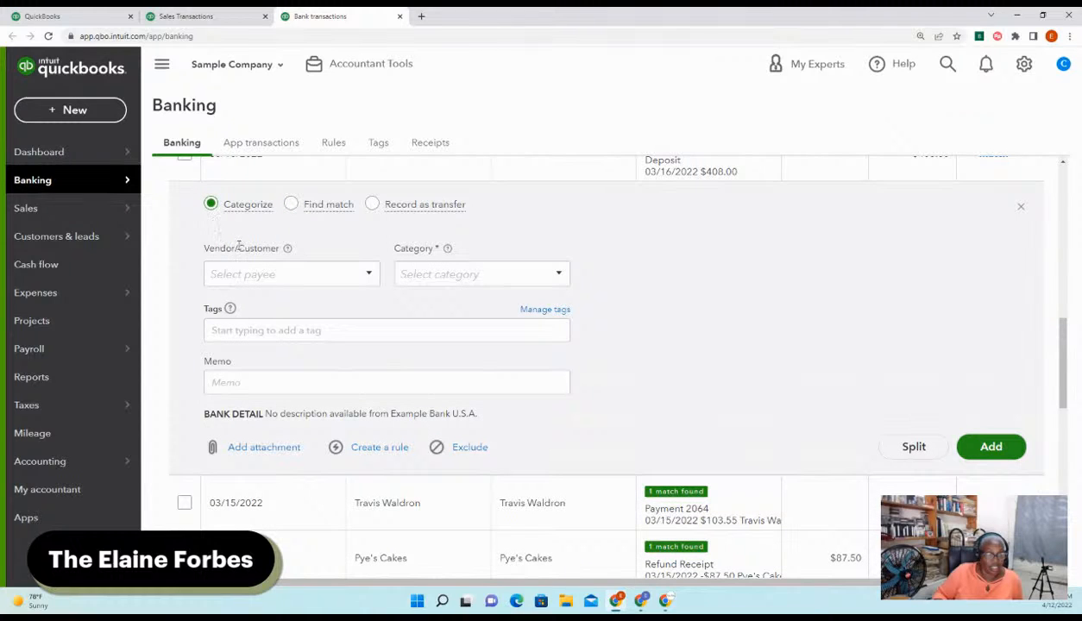
Assign the Landscaping Services income category to the $408.00 bank transaction and add it to the books
left_click(558, 273)
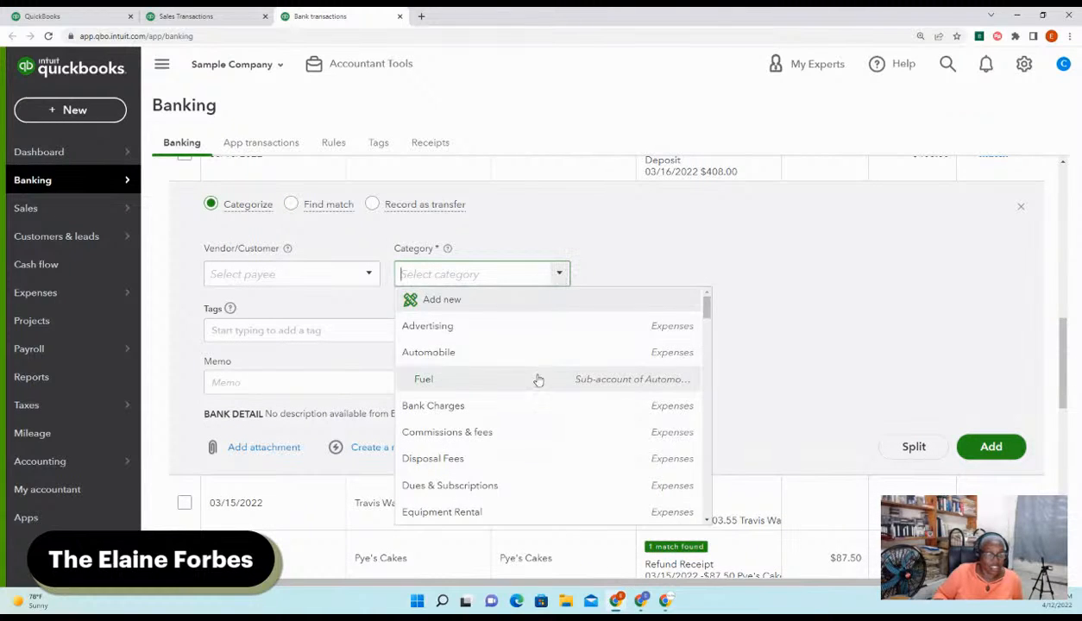
scroll(536, 380, "down", 2)
scroll(539, 380, "down", 3)
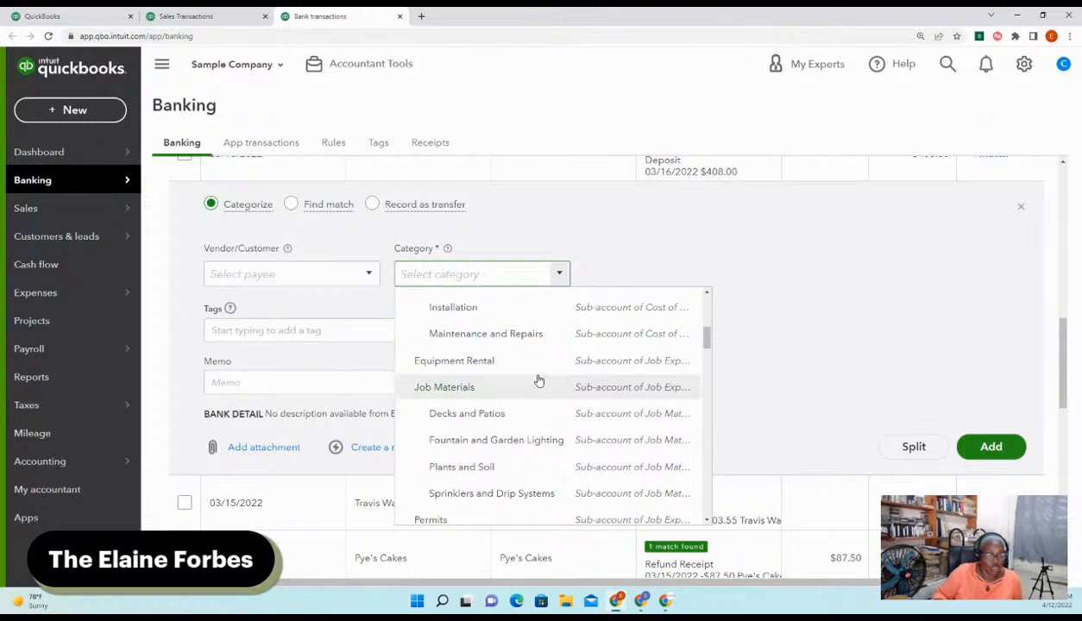
scroll(539, 378, "up", 3)
scroll(540, 379, "up", 2)
scroll(540, 379, "down", 12)
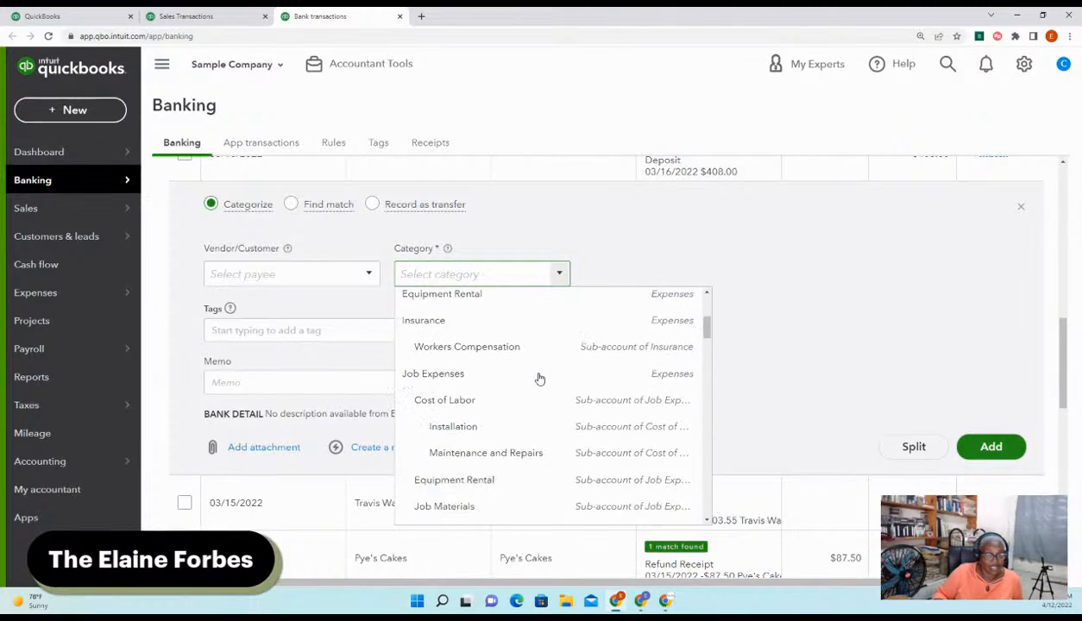
scroll(539, 379, "down", 12)
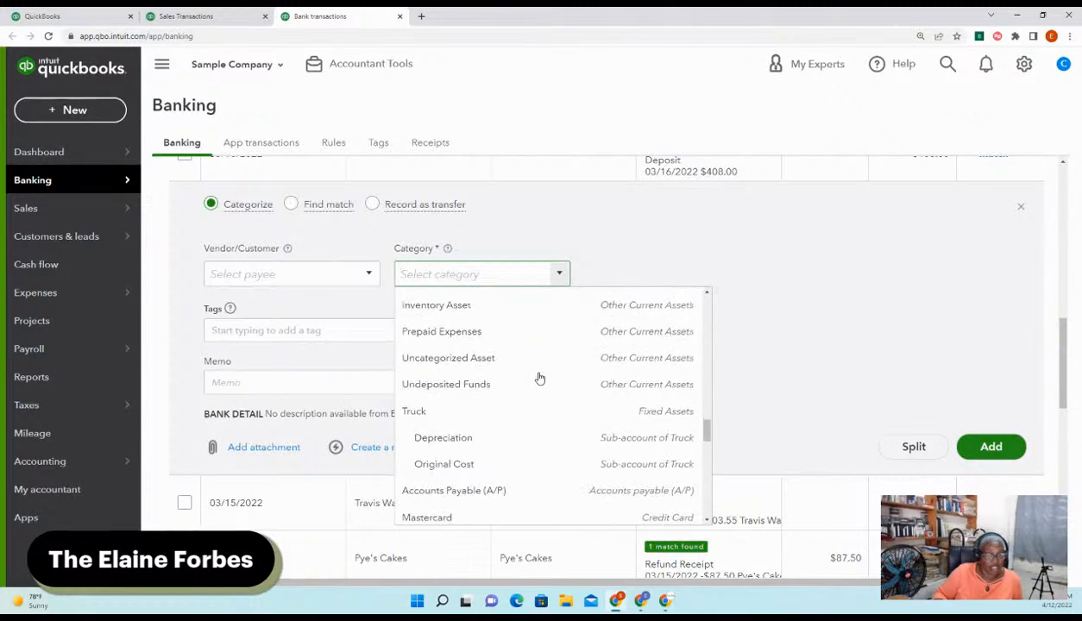
scroll(539, 378, "up", 1)
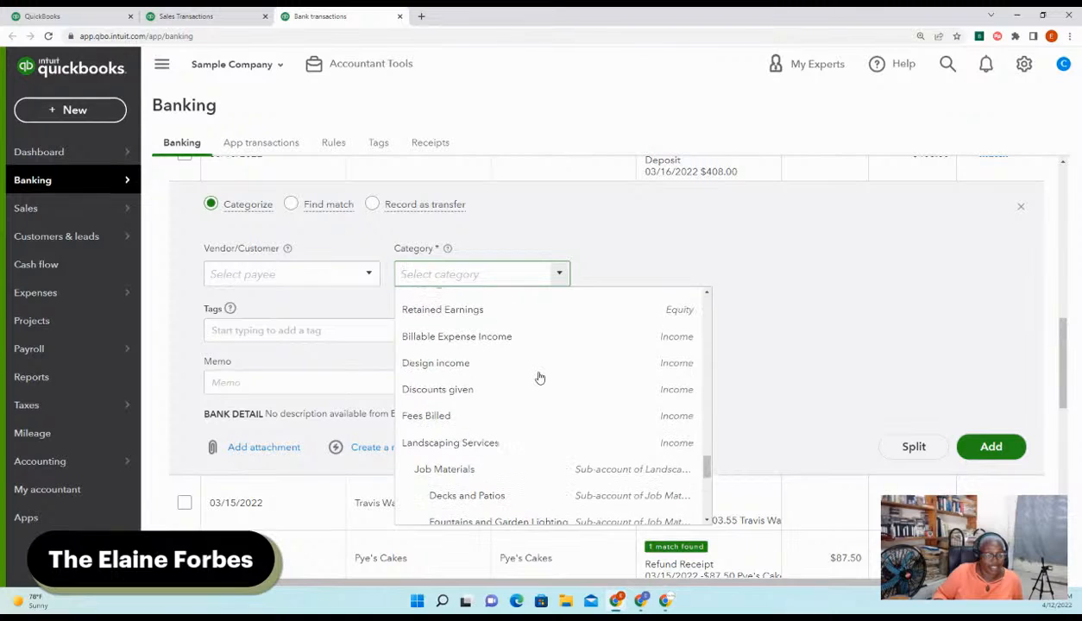
scroll(539, 378, "up", 1)
scroll(540, 378, "down", 1)
scroll(539, 378, "down", 3)
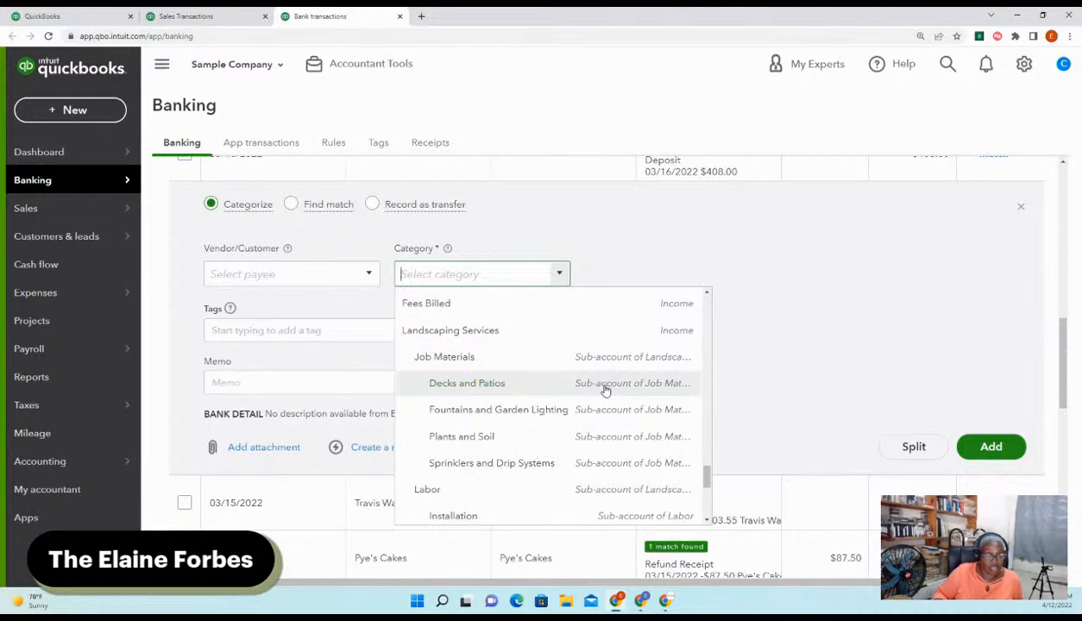
scroll(602, 371, "down", 2)
scroll(598, 363, "up", 3)
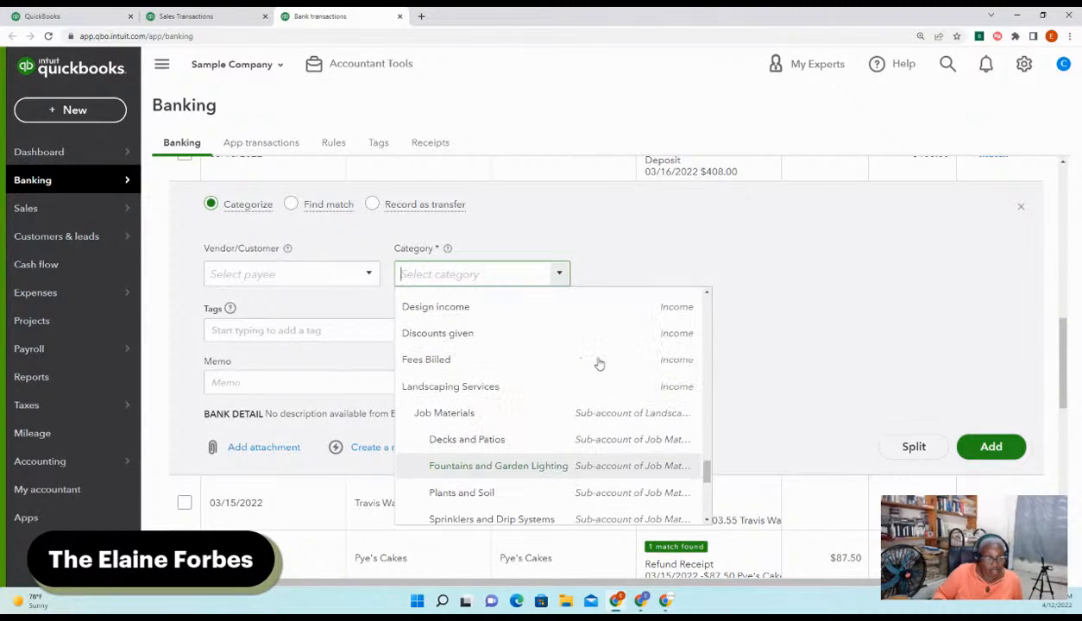
left_click(674, 388)
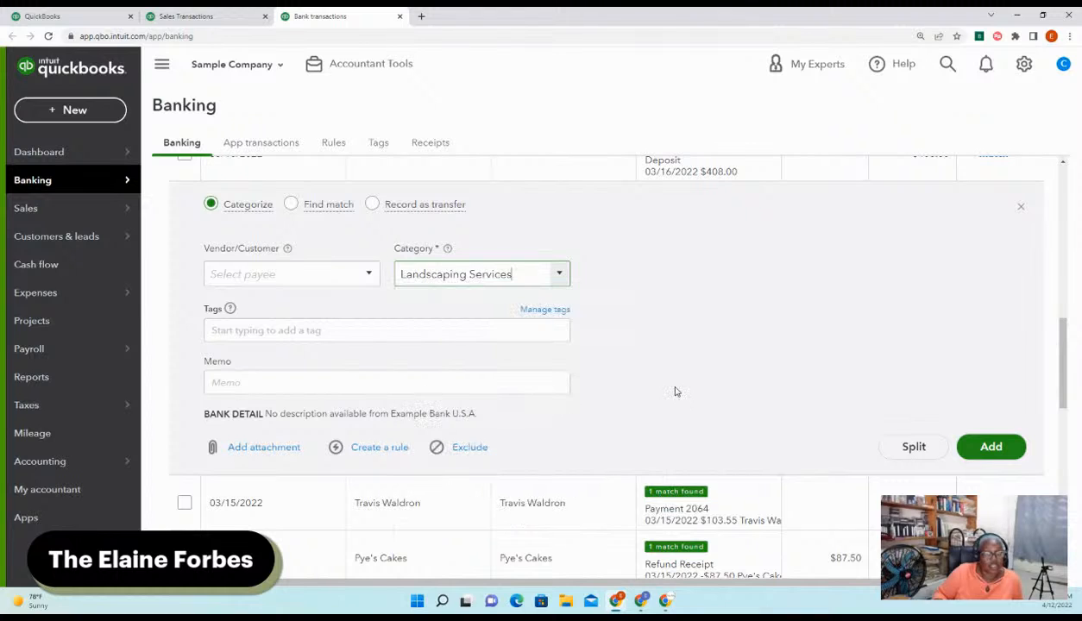
left_click(991, 447)
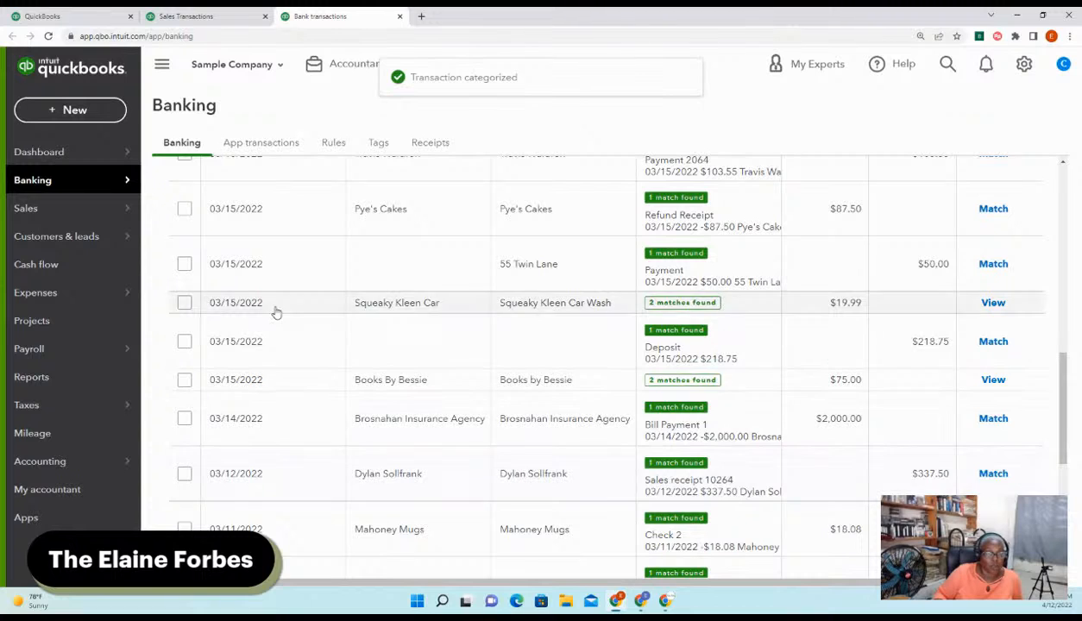
Open the Profit and Loss report and drill down into the Landscaping Services income amount
scroll(278, 371, "up", 2)
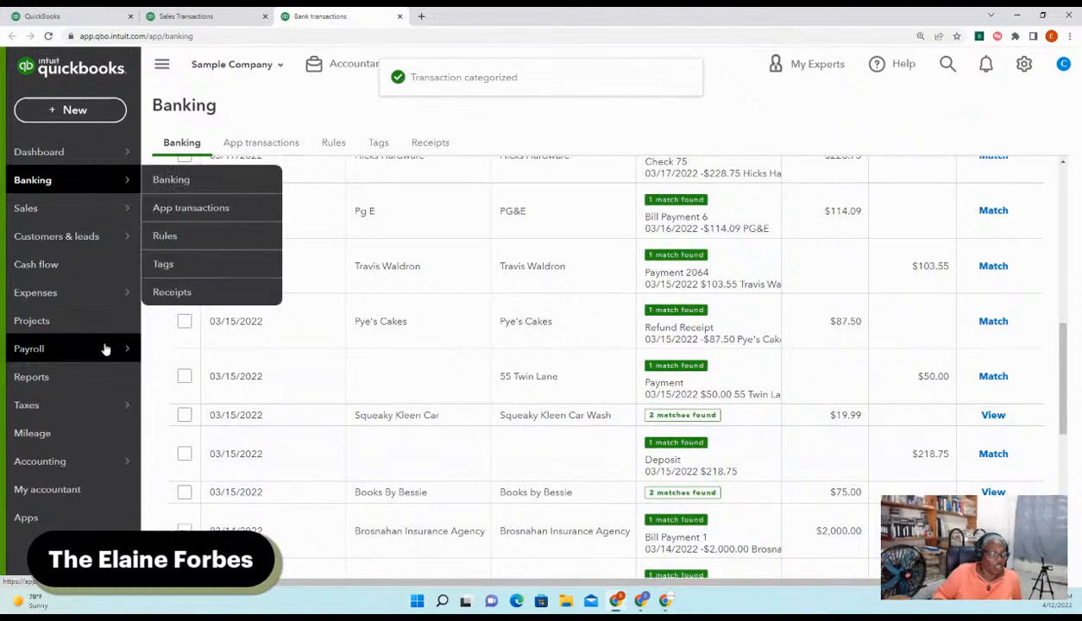
left_click(51, 377)
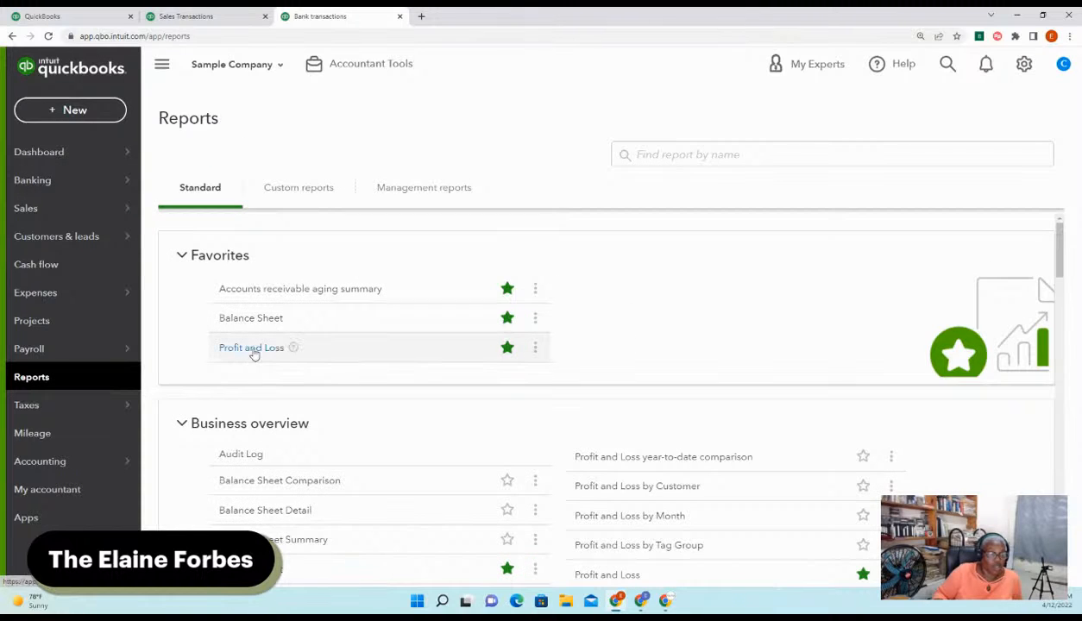
left_click(251, 349)
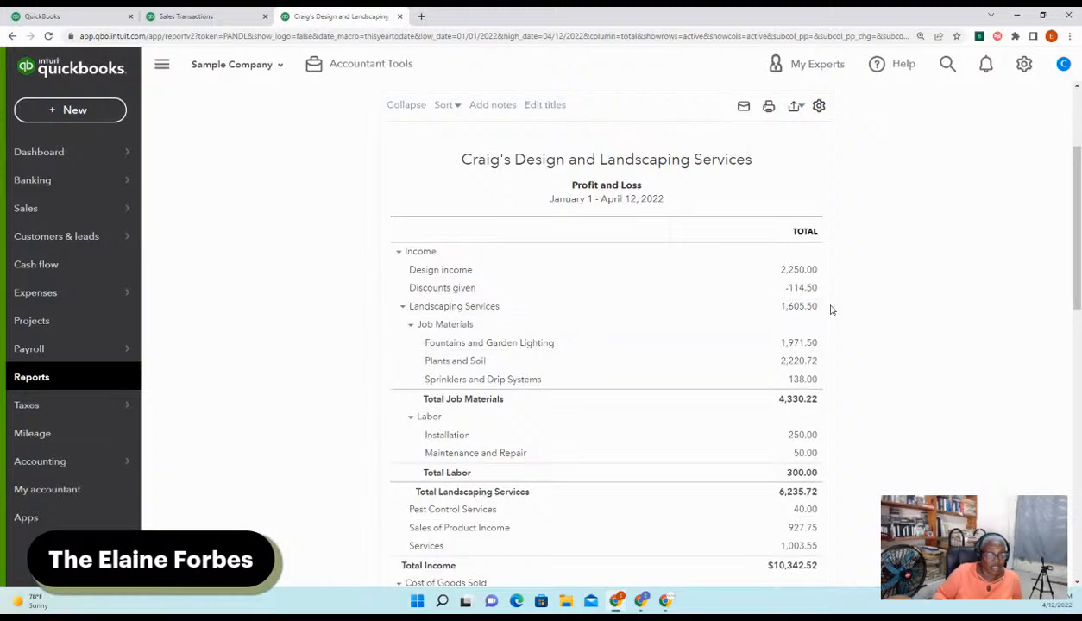
left_click(802, 308)
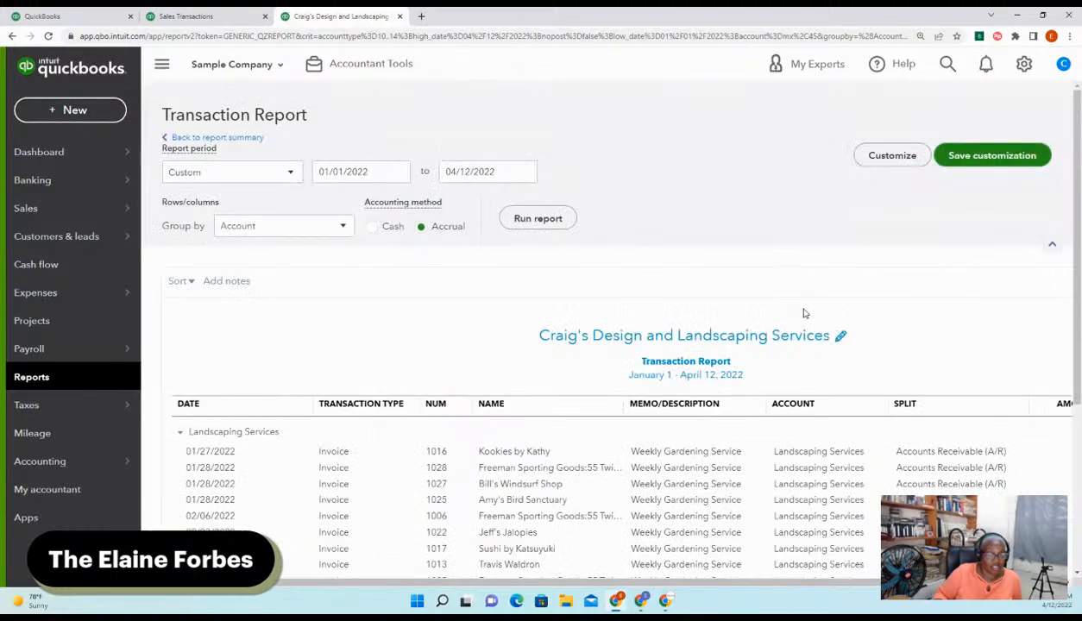
Review the transaction report's split accounts and amounts, and open the 03/16/2022 deposit to inspect its payments and added funds
scroll(803, 313, "down", 2)
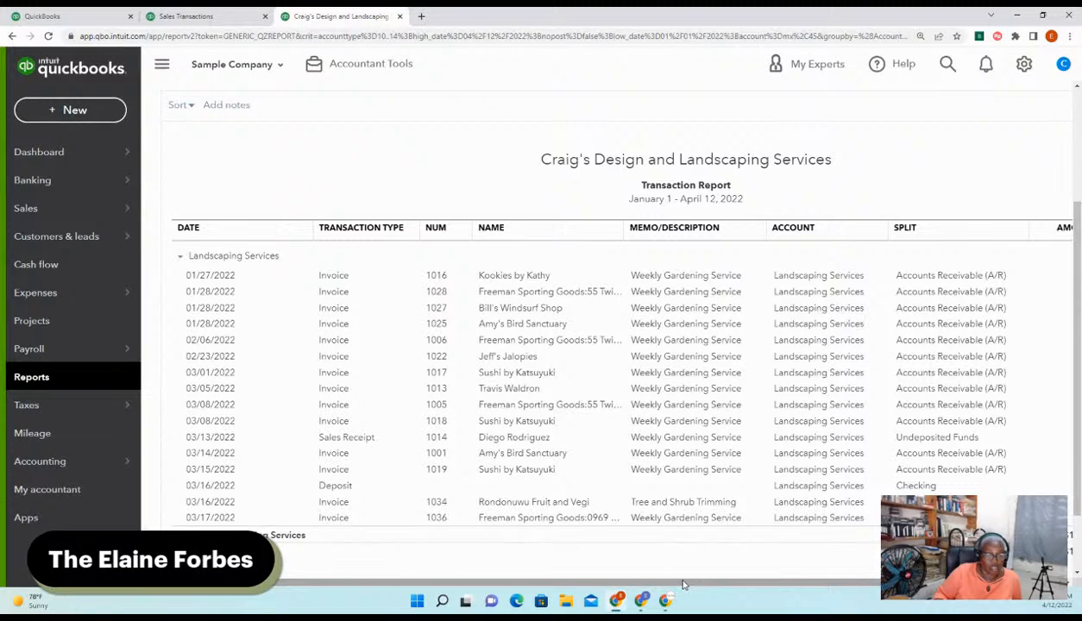
left_click_drag(689, 584, 847, 584)
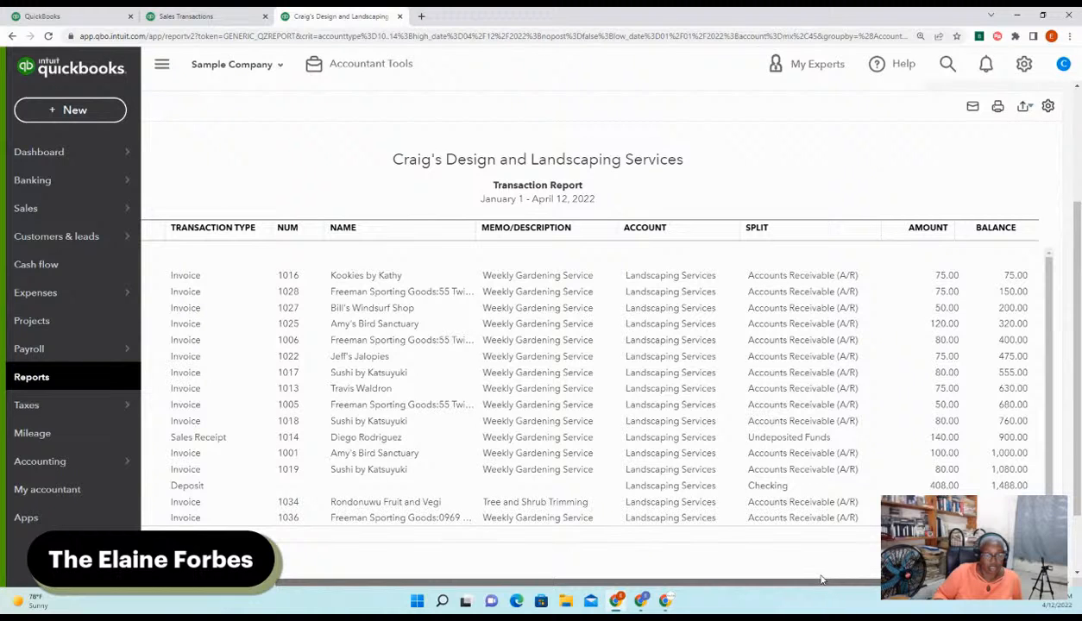
left_click_drag(809, 571, 647, 572)
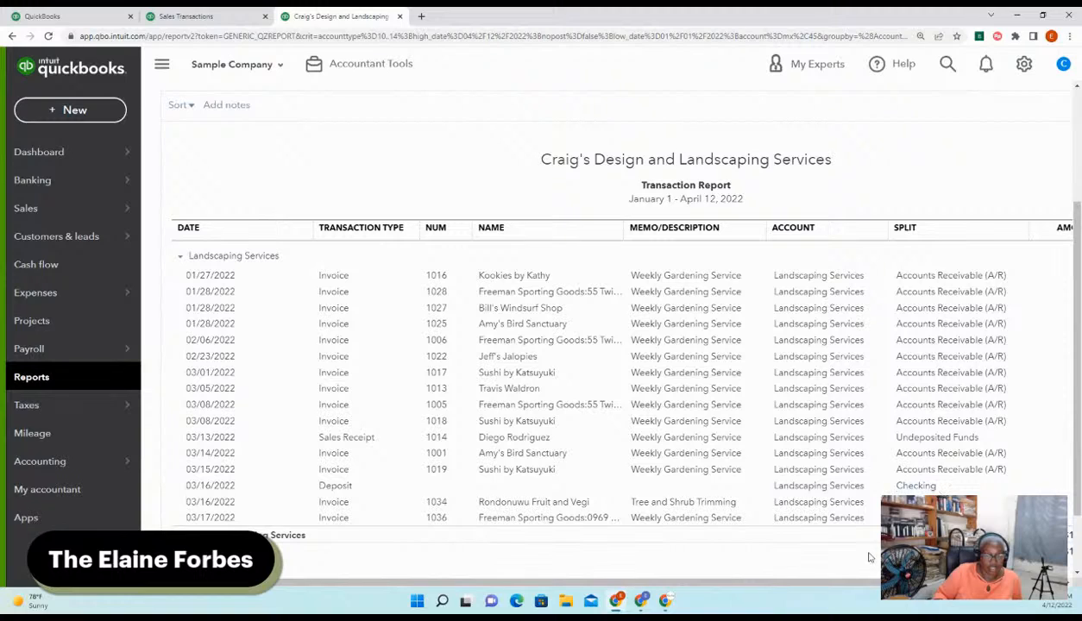
left_click_drag(866, 582, 946, 583)
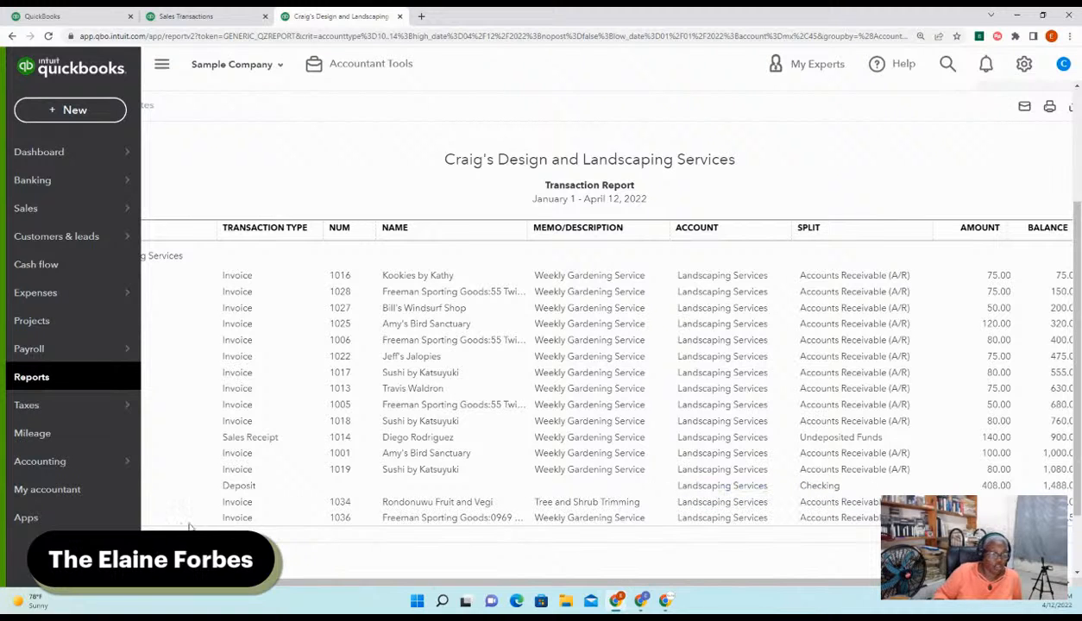
left_click(238, 487)
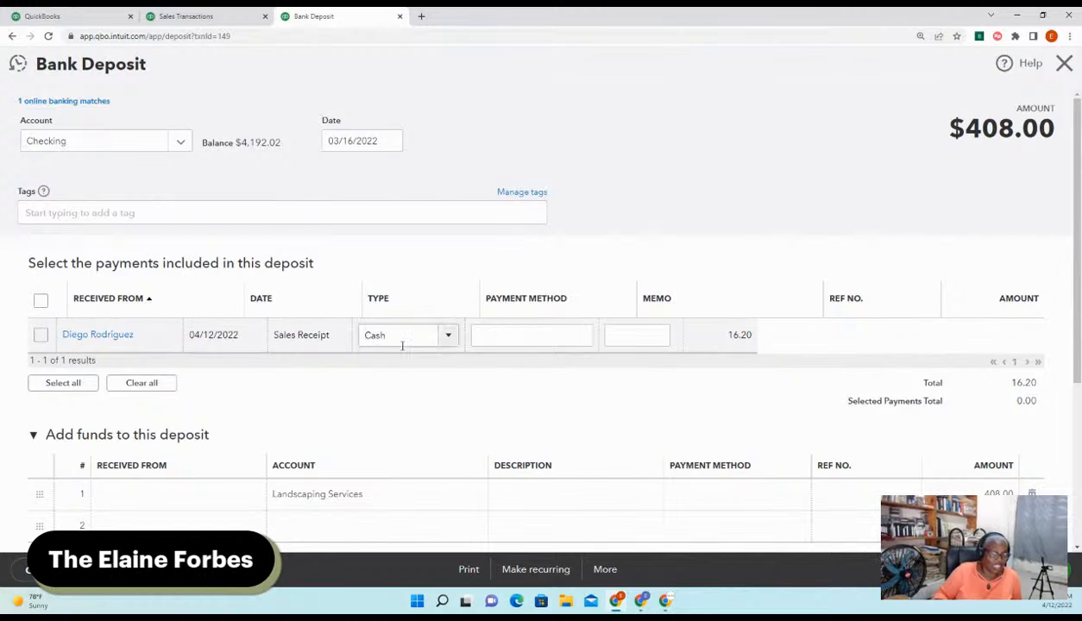
scroll(406, 407, "down", 3)
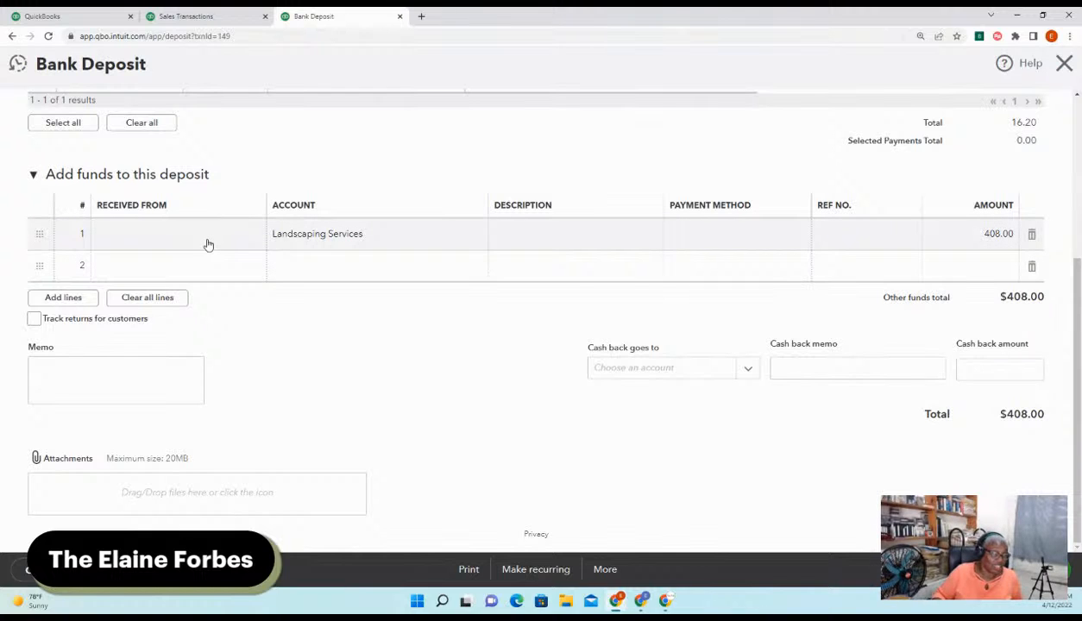
Review the 03/16/2022 deposit's included payments and its Landscaping Services added-funds line, and close the deposit
scroll(207, 245, "up", 2)
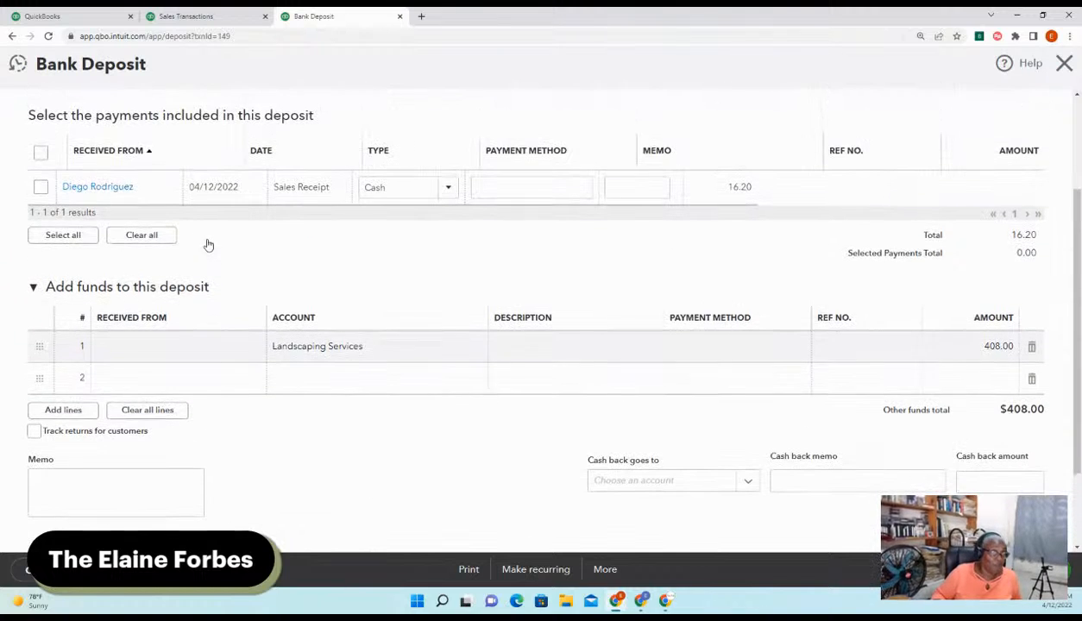
scroll(207, 244, "down", 2)
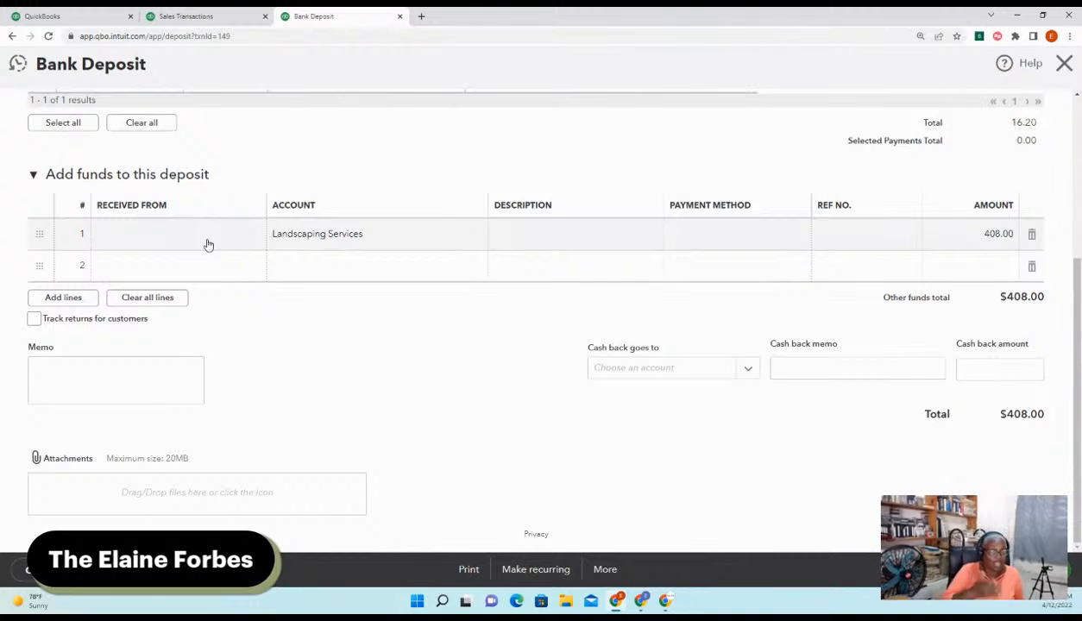
scroll(473, 263, "up", 1)
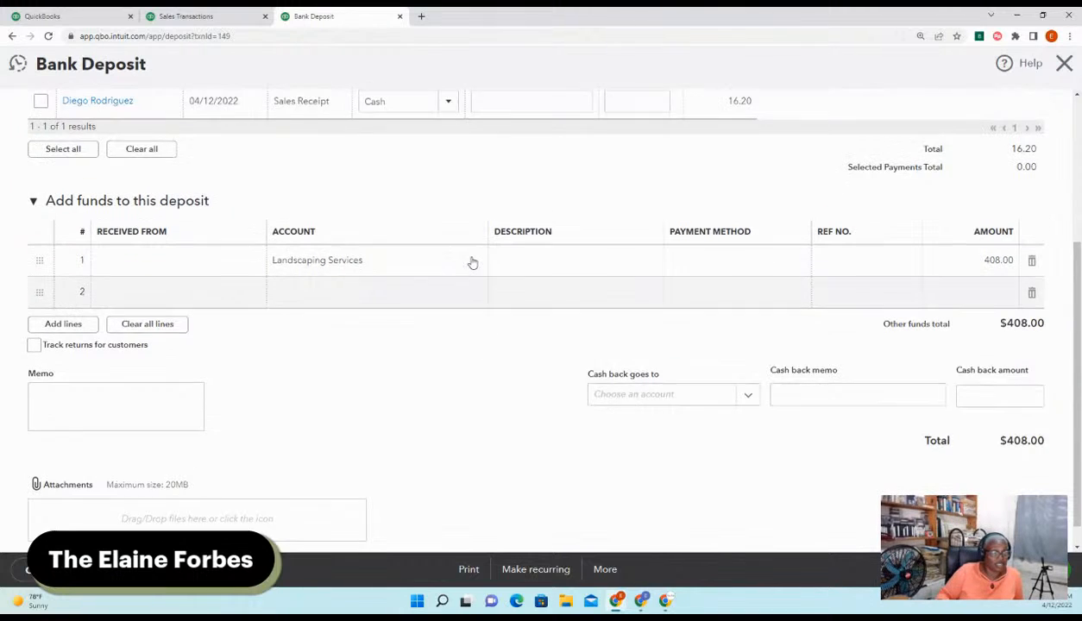
scroll(473, 263, "up", 4)
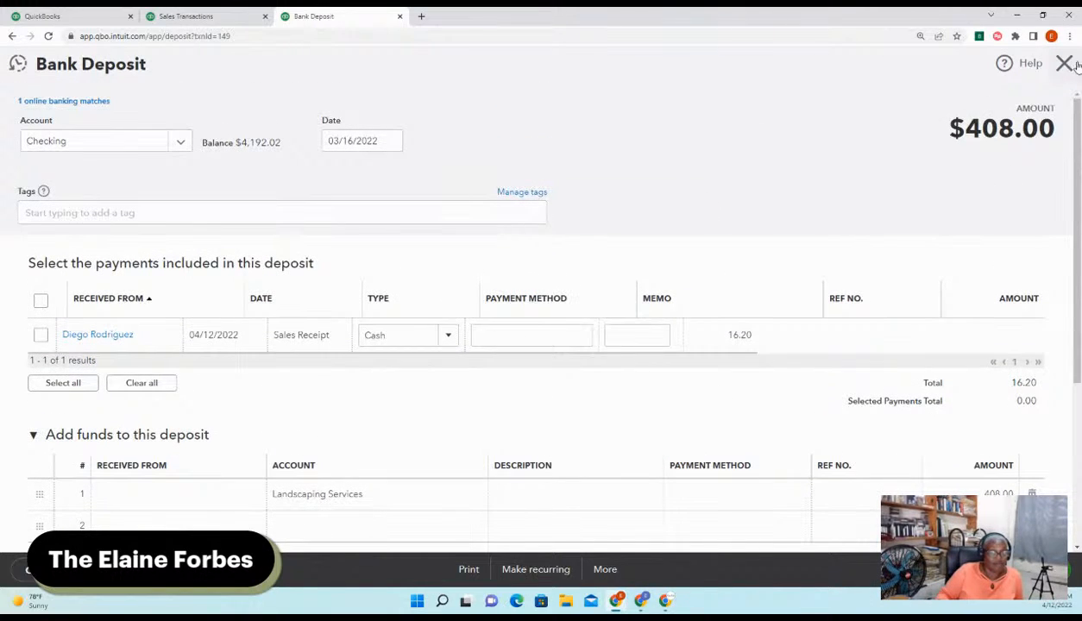
left_click(1064, 63)
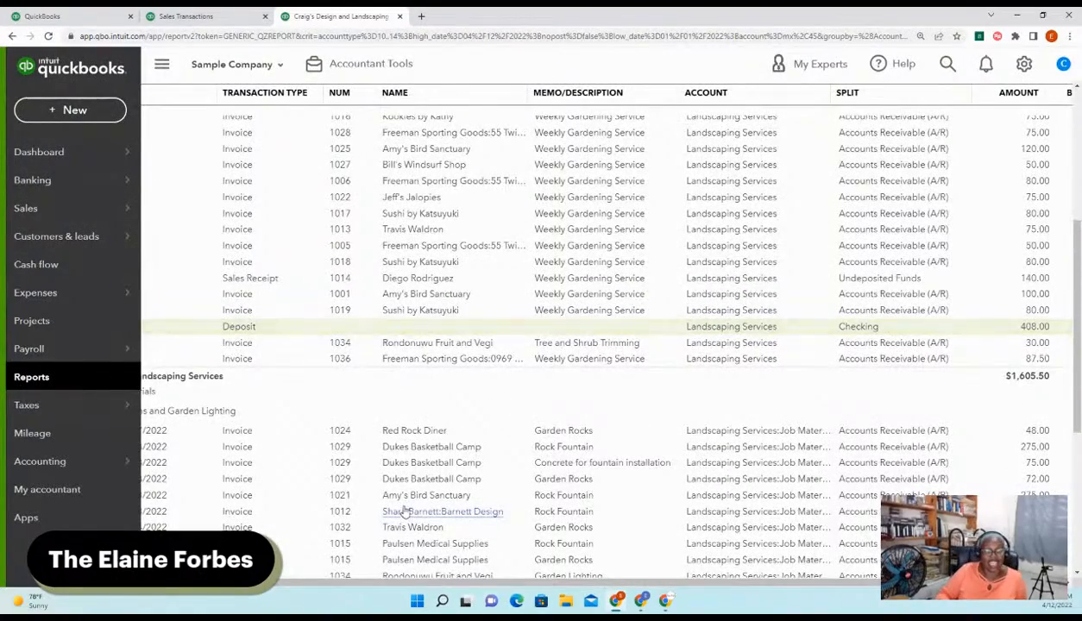
Return from the transaction report to the Profit and Loss summary and examine it from the income section down to net income
scroll(325, 308, "up", 4)
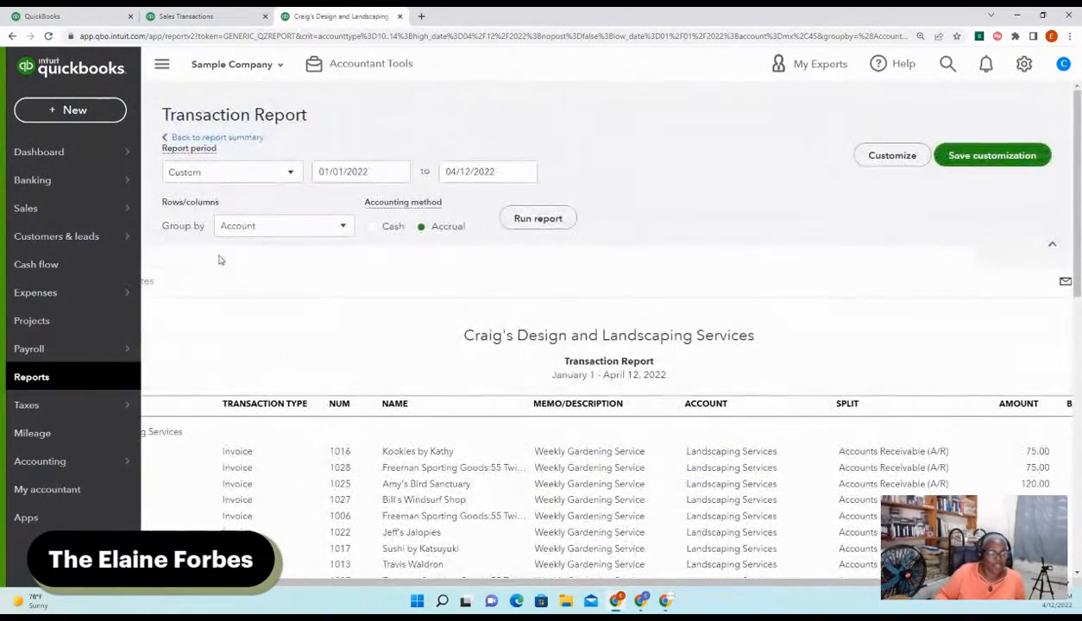
left_click(184, 138)
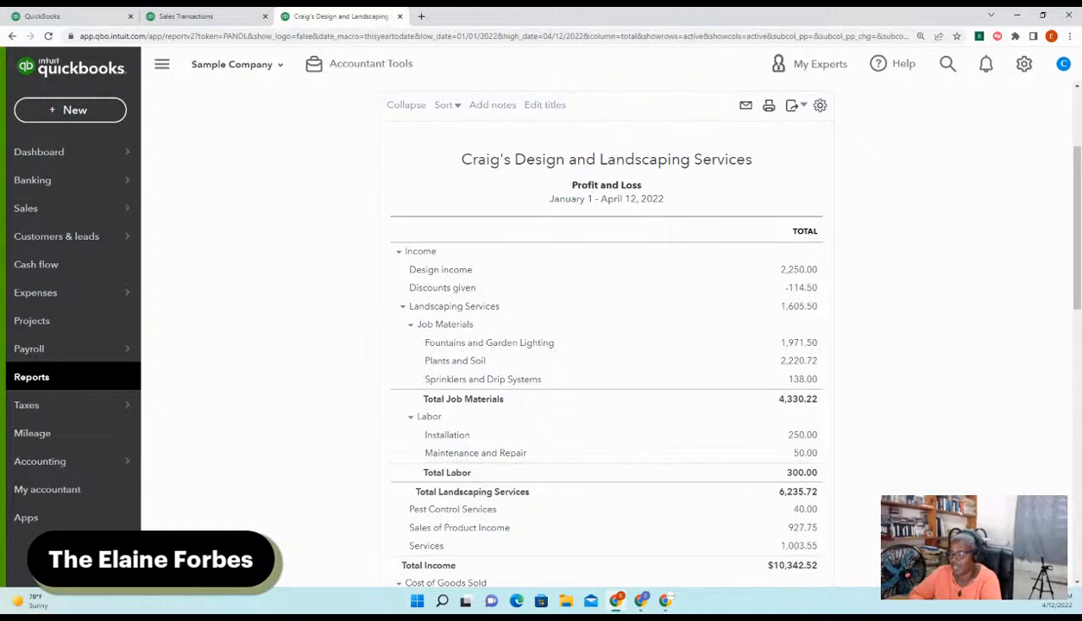
key("alt+Tab")
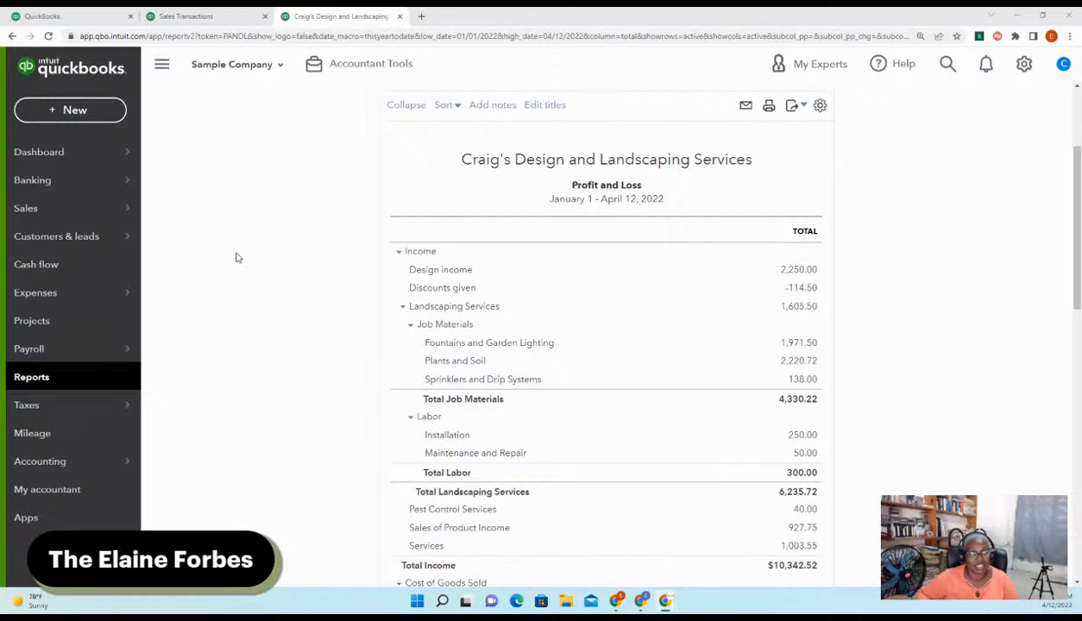
scroll(319, 290, "down", 6)
scroll(318, 290, "down", 4)
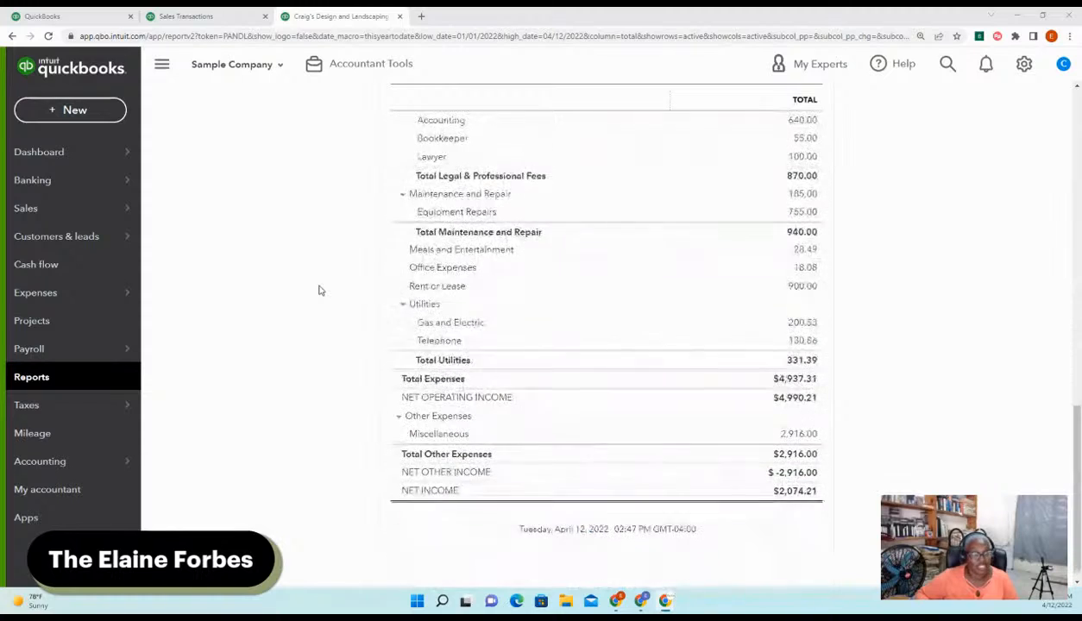